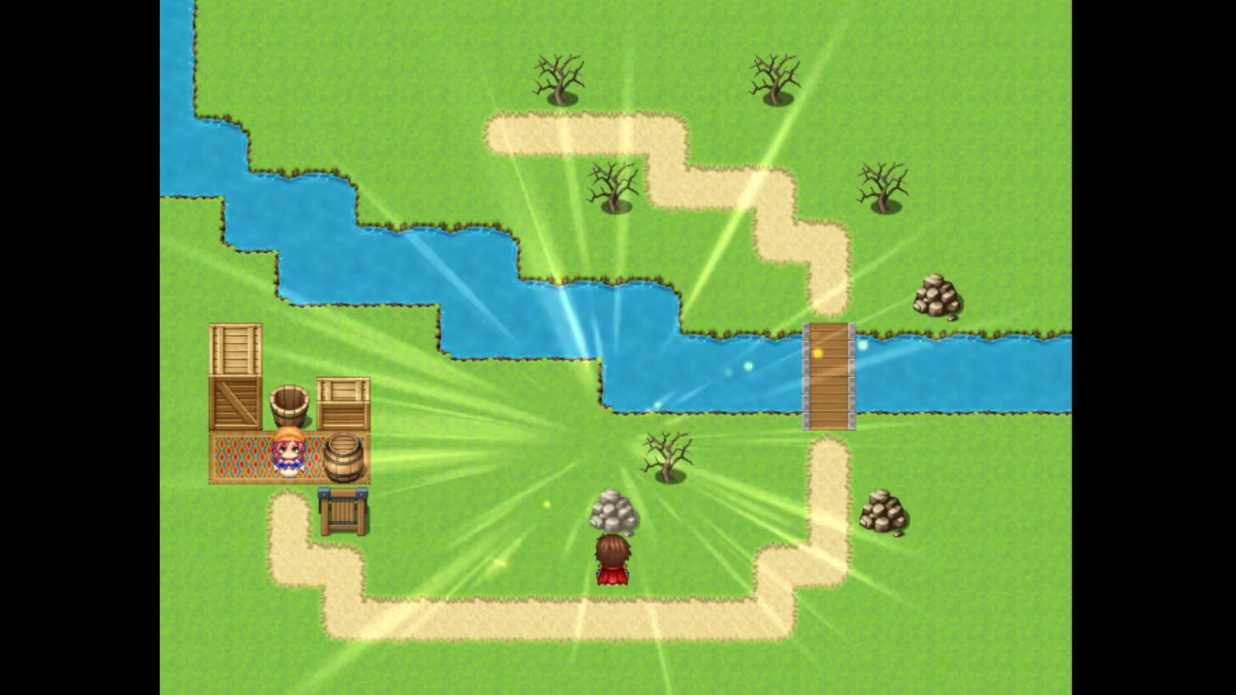
# Step: Mine the rock with the hero, dismiss the red rock message and step away from the rubble
pyautogui.press('Return')
pyautogui.press('Right')
pyautogui.press('Up')
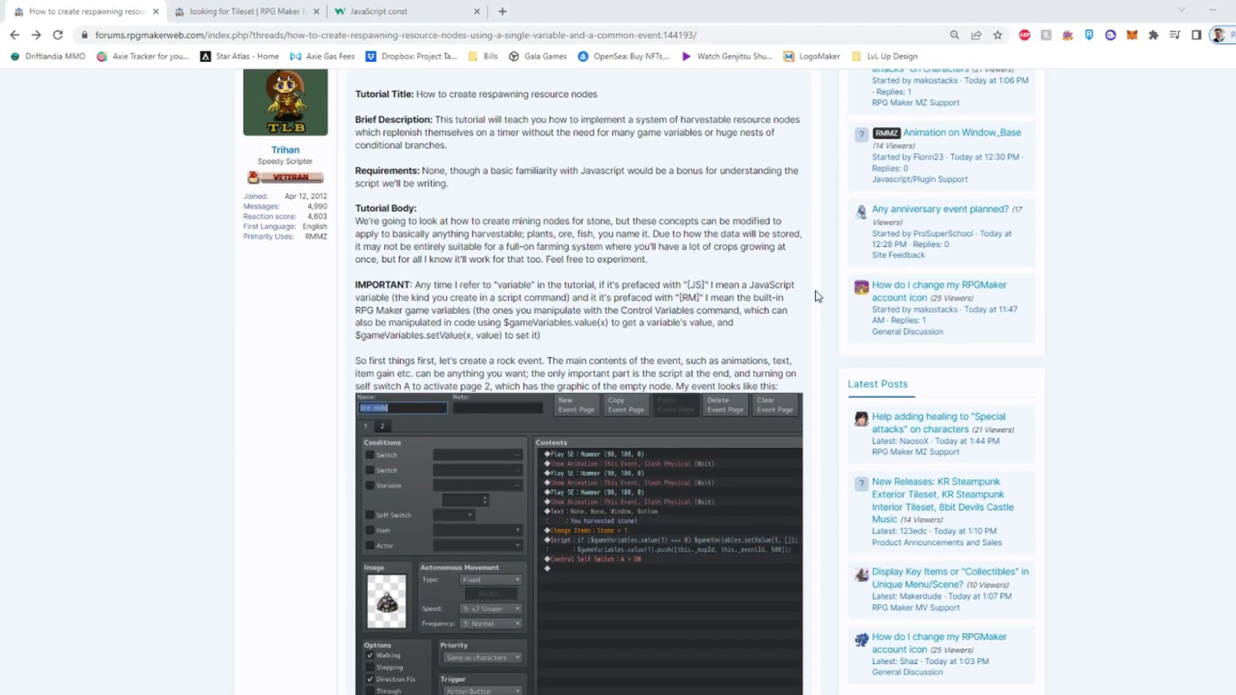
# Step: Scroll down the respawning resource nodes tutorial to its common event screenshot
pyautogui.scroll(-6, 816, 296)
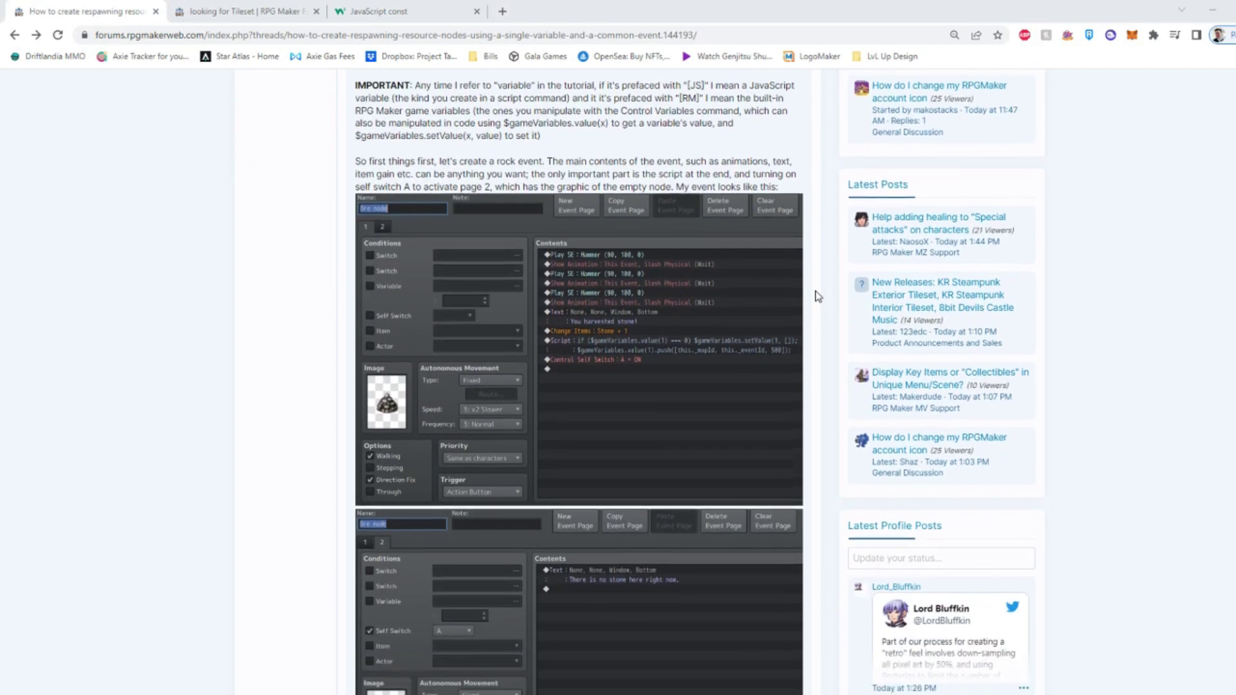
pyautogui.scroll(-6, 816, 296)
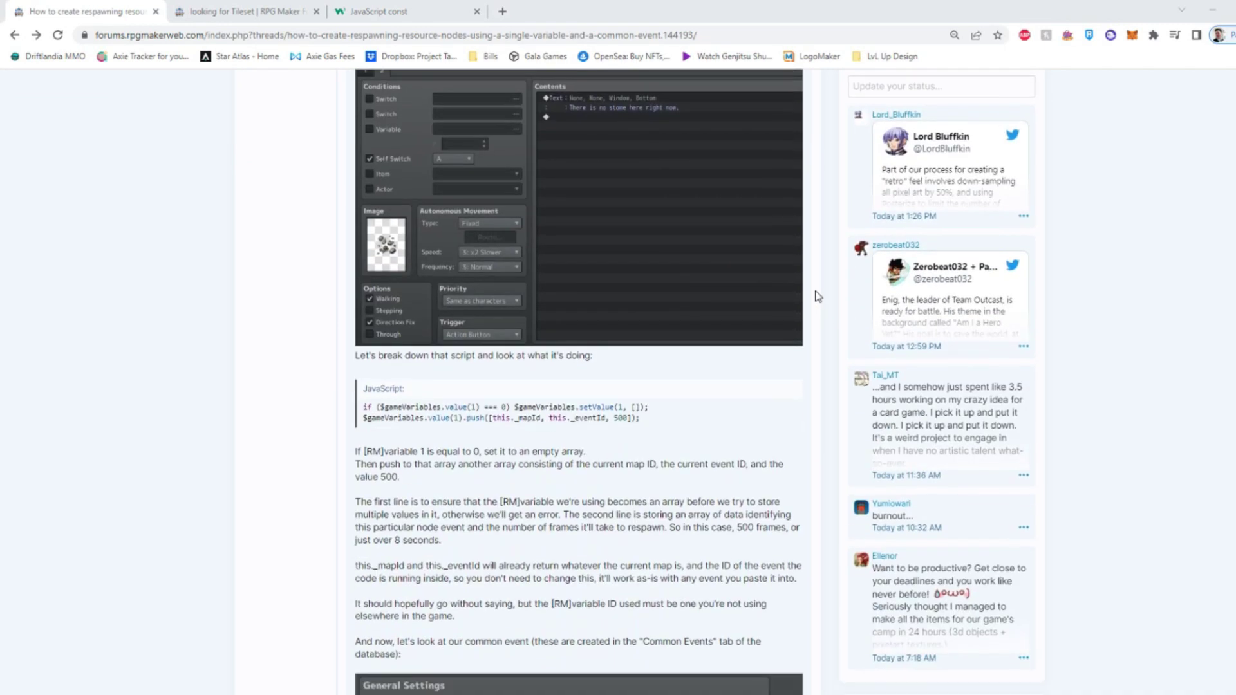
pyautogui.scroll(-4, 816, 296)
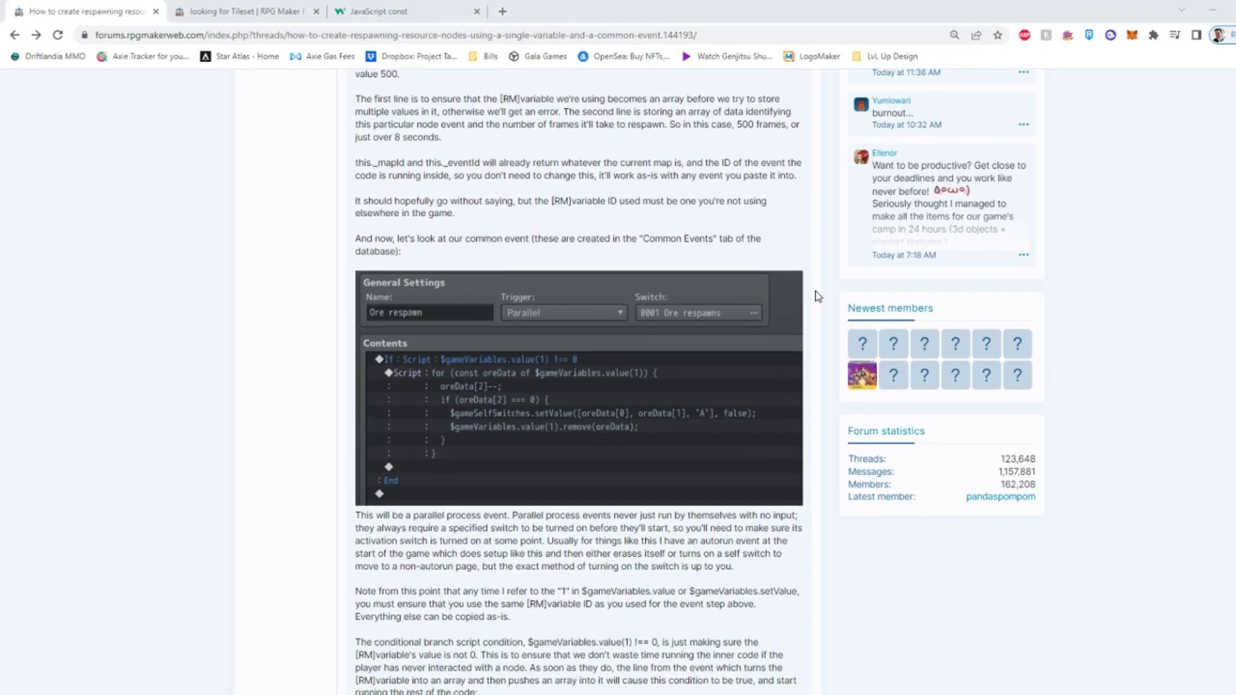
pyautogui.scroll(-4, 816, 296)
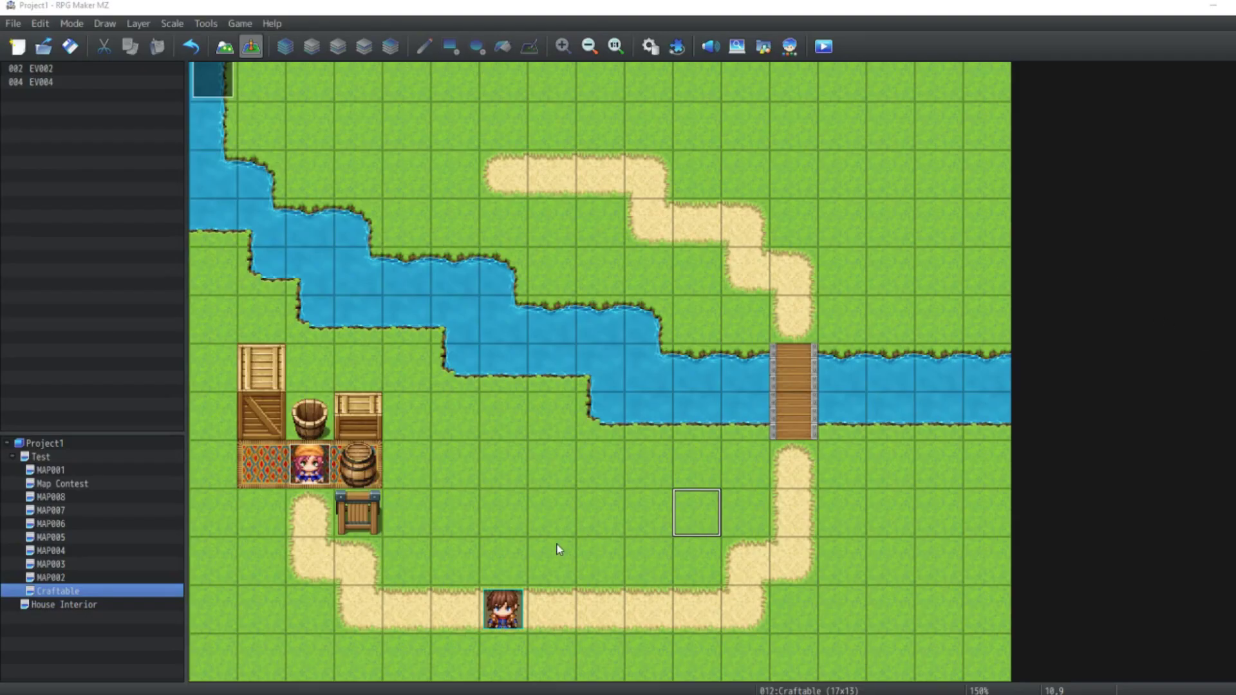
# Step: Create a new event named 'Red Rock Ore' using the rock tile from Tileset C
pyautogui.doubleClick(539, 497)
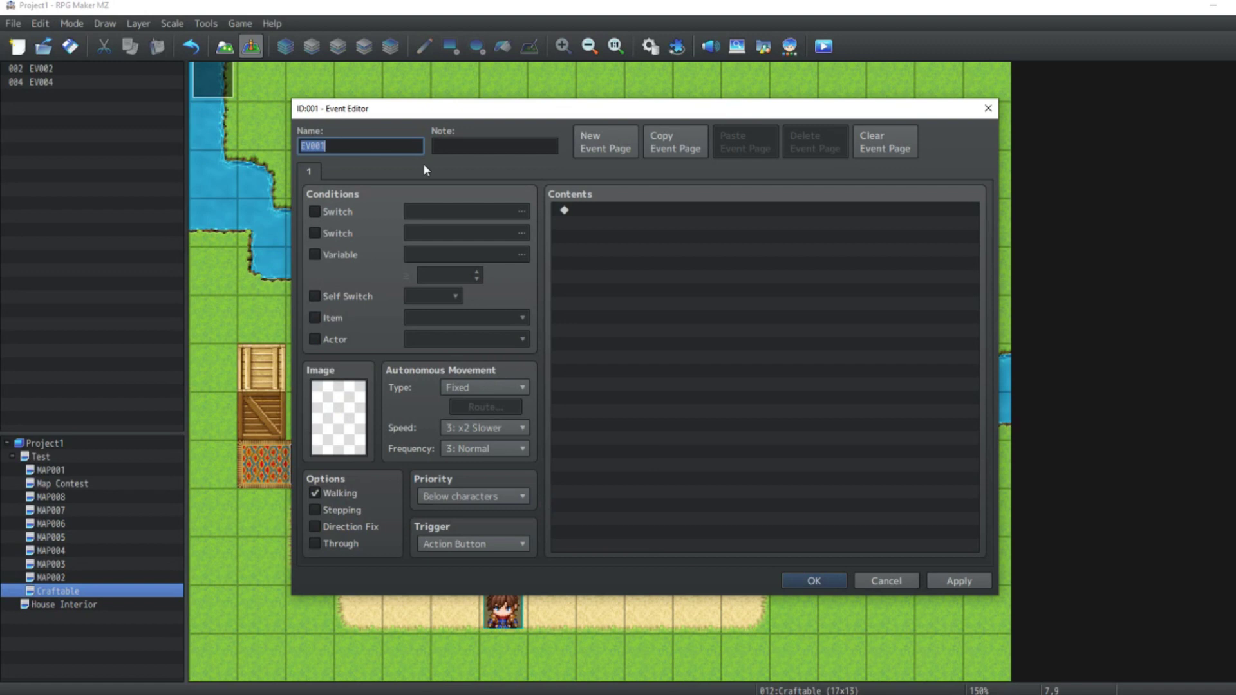
pyautogui.write('Red Rock Ore')
pyautogui.doubleClick(342, 404)
pyautogui.scroll(-8, 453, 349)
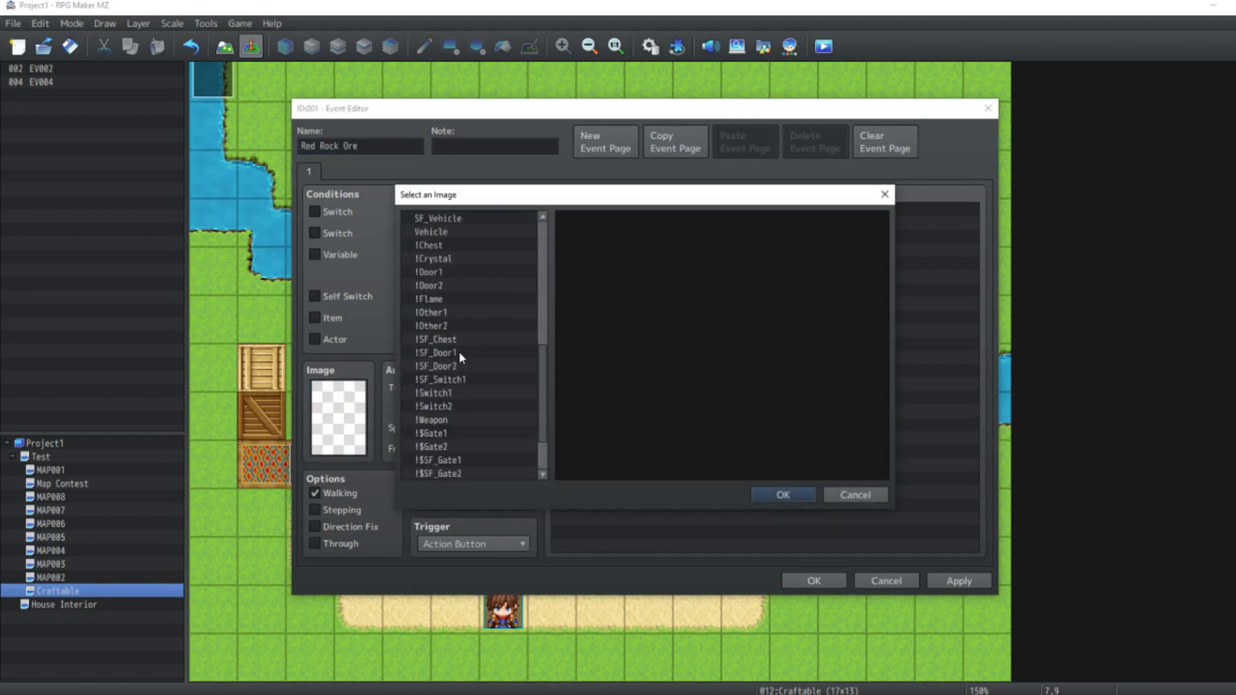
pyautogui.scroll(-1, 459, 355)
pyautogui.click(453, 474)
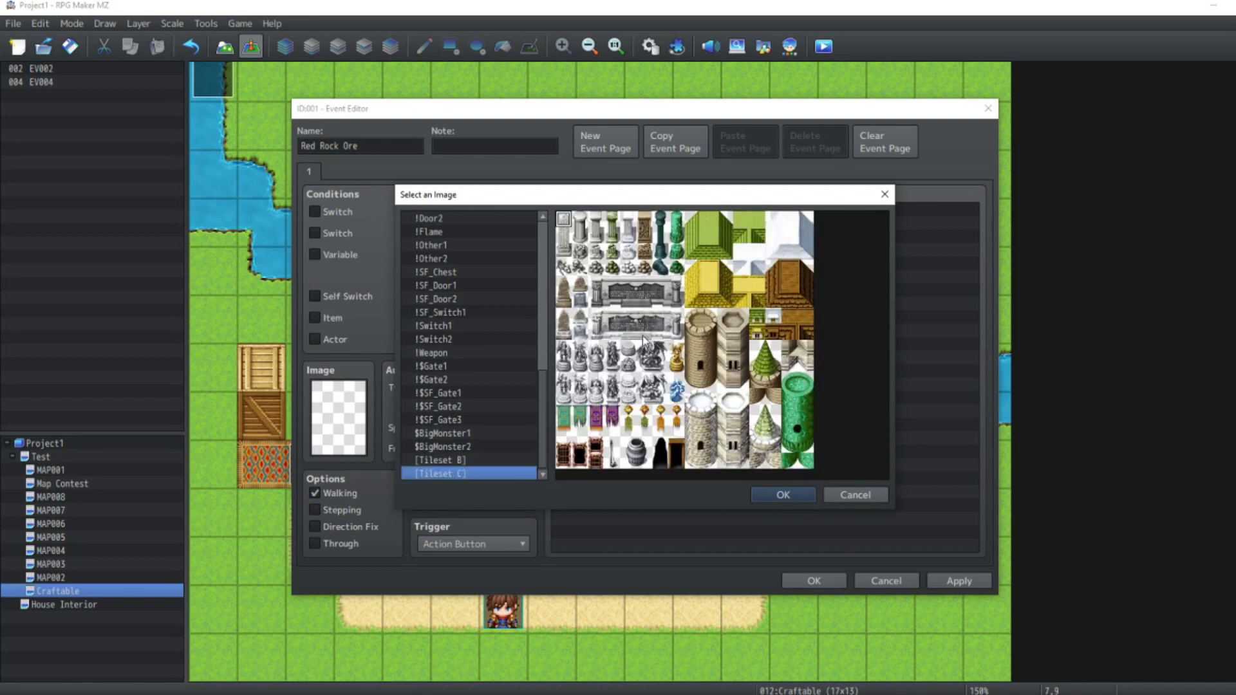
pyautogui.doubleClick(644, 265)
# Step: Add a Play SE command with the Hammer sound to the event contents
pyautogui.doubleClick(631, 210)
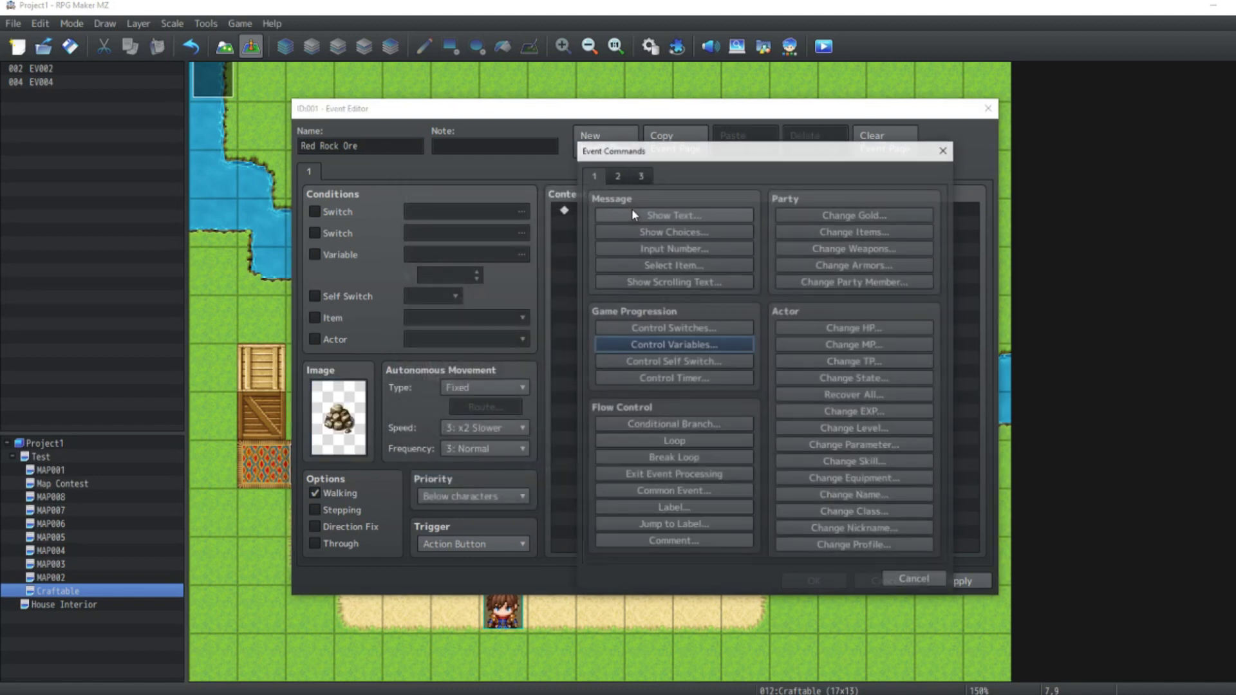
pyautogui.click(616, 175)
pyautogui.click(818, 503)
pyautogui.scroll(-10, 690, 327)
pyautogui.click(689, 324)
pyautogui.click(776, 516)
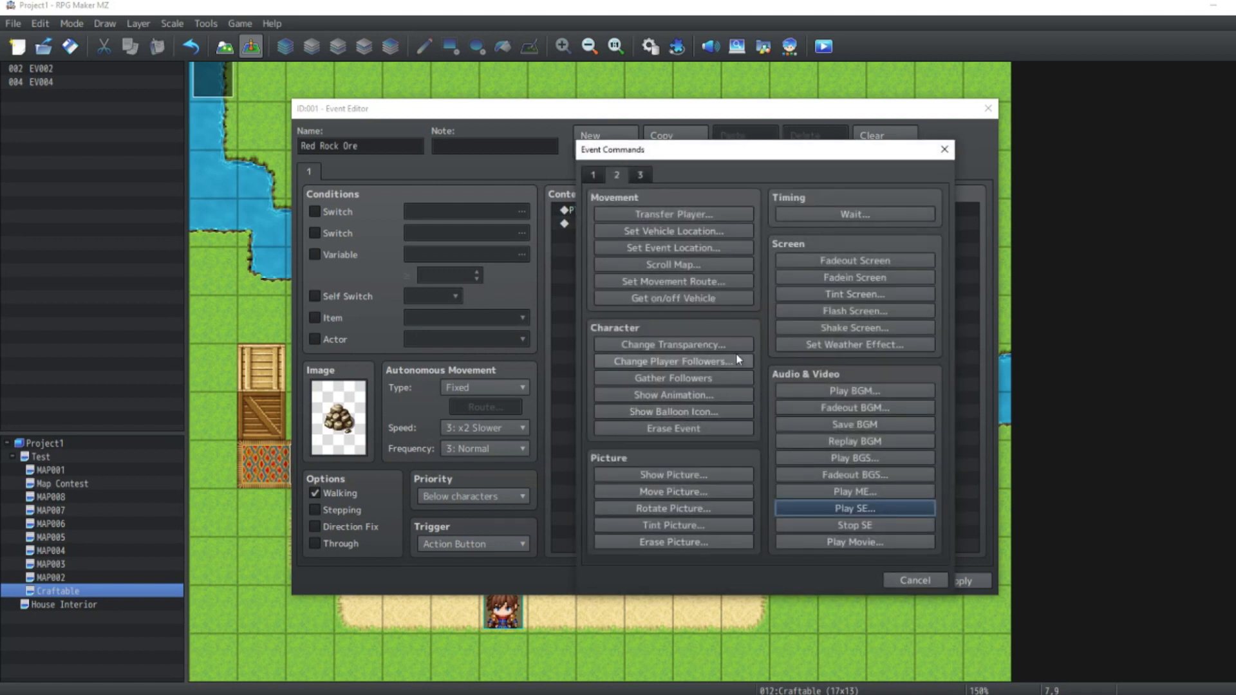
# Step: Add Show Animation: Slash Physical on This Event, with Wait for completion
pyautogui.click(674, 394)
pyautogui.click(814, 381)
pyautogui.click(608, 304)
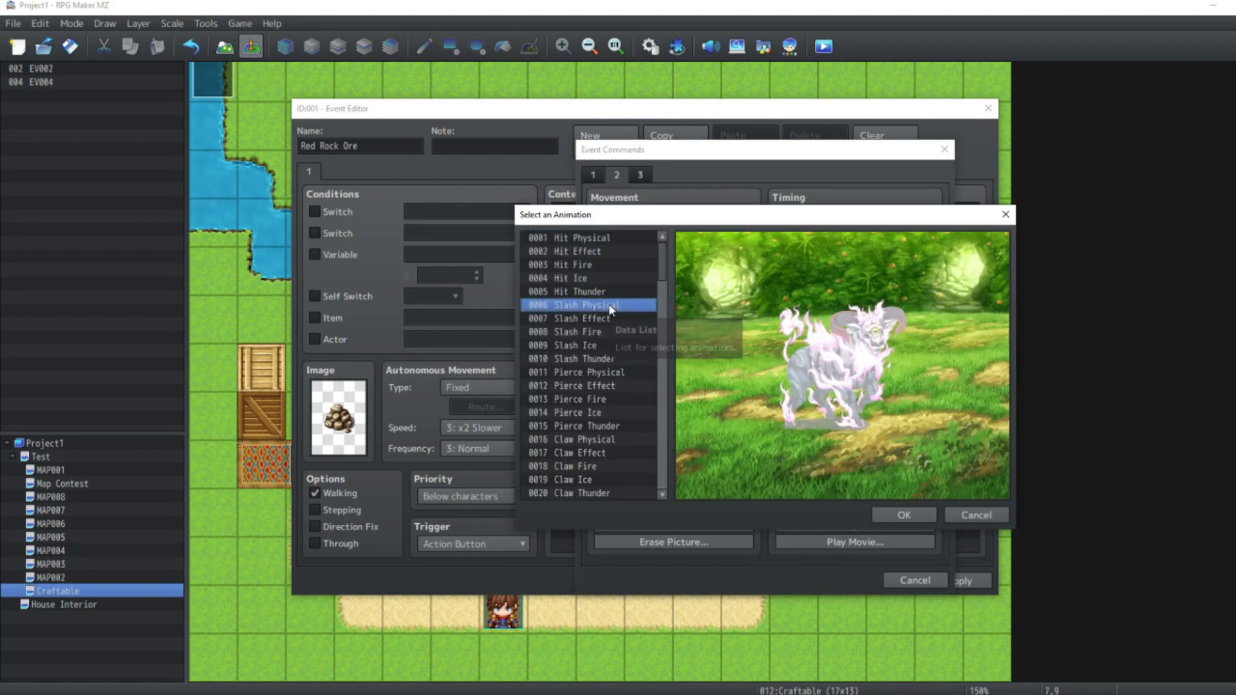
pyautogui.click(892, 513)
pyautogui.click(702, 403)
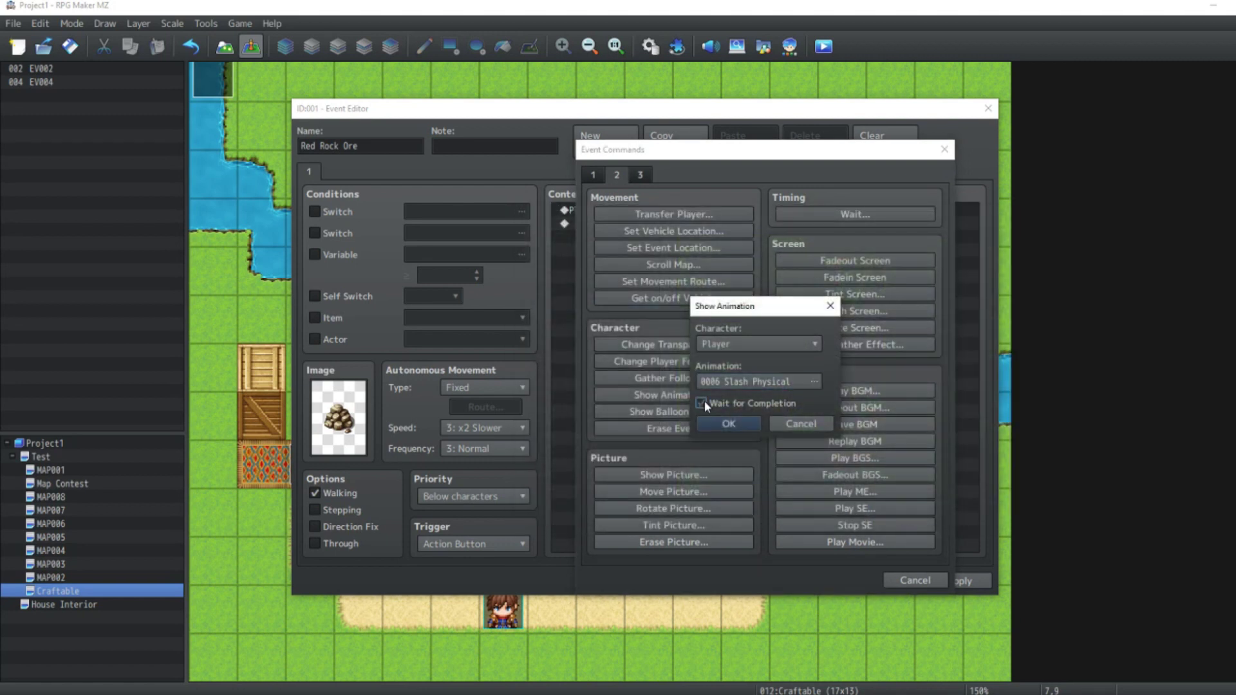
pyautogui.click(725, 348)
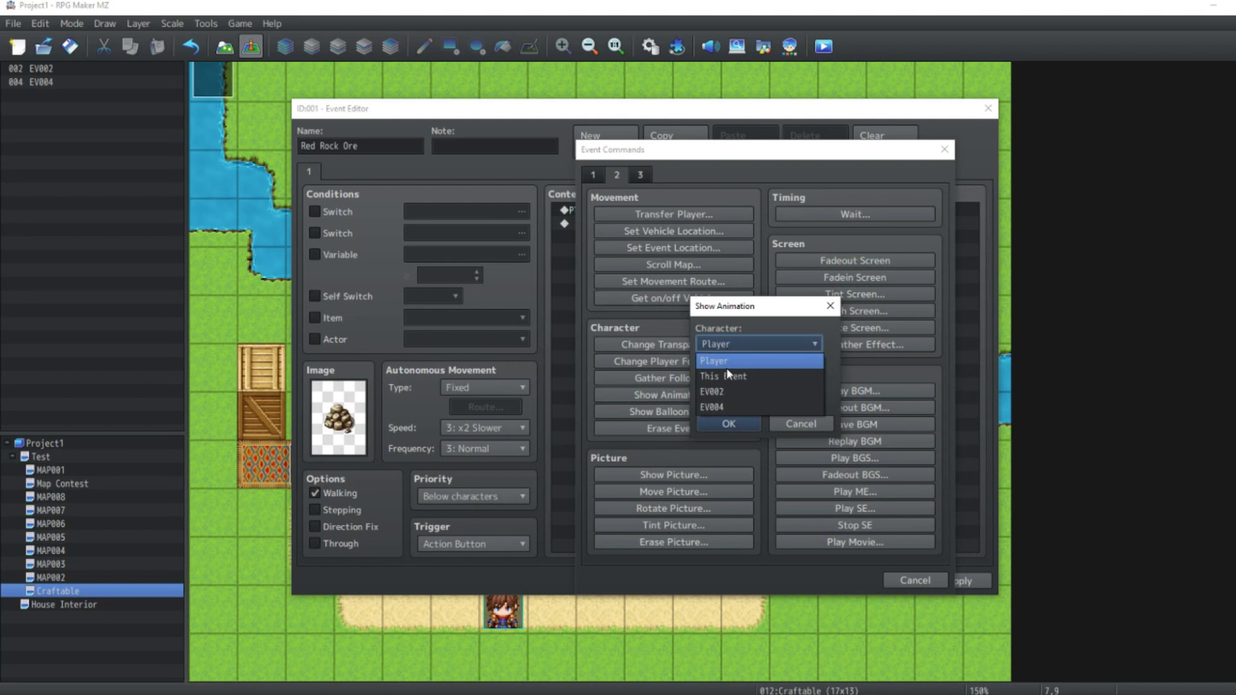
pyautogui.click(724, 377)
pyautogui.click(728, 424)
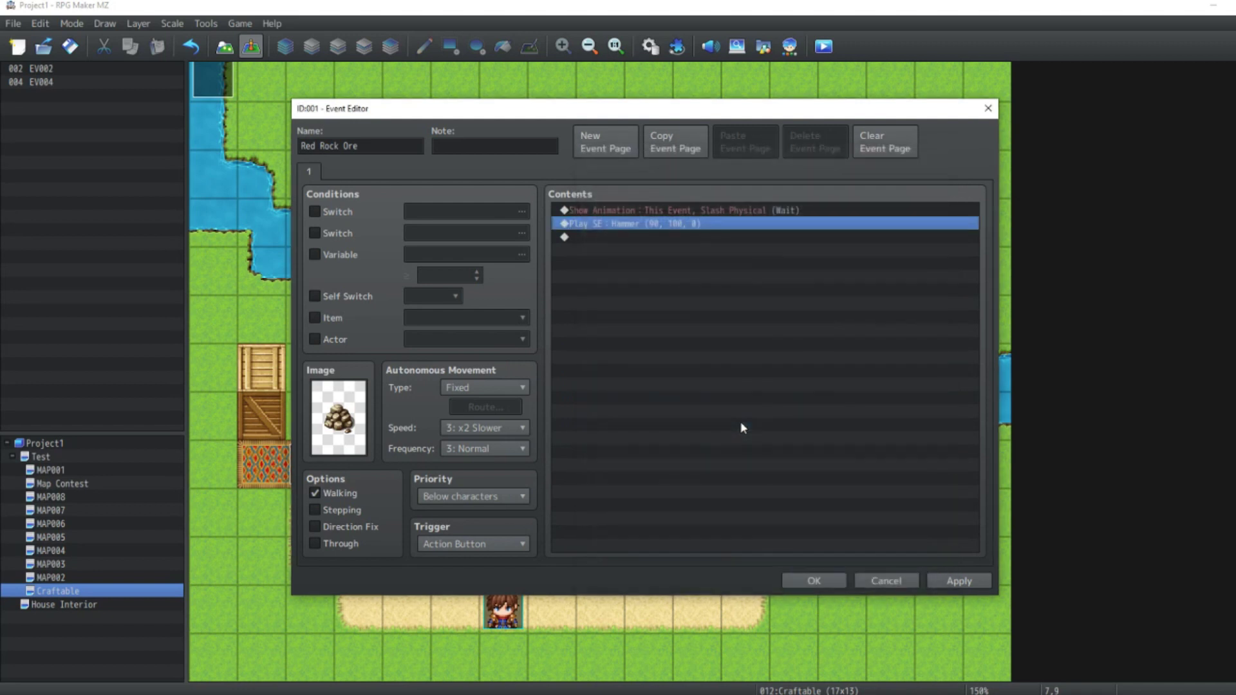
# Step: Copy the Hammer sound and Slash Physical pair and paste it twice more
pyautogui.hotkey('shift', 'Up')
pyautogui.hotkey('ctrl', 'c')
pyautogui.click(646, 237)
pyautogui.hotkey('ctrl', 'v')
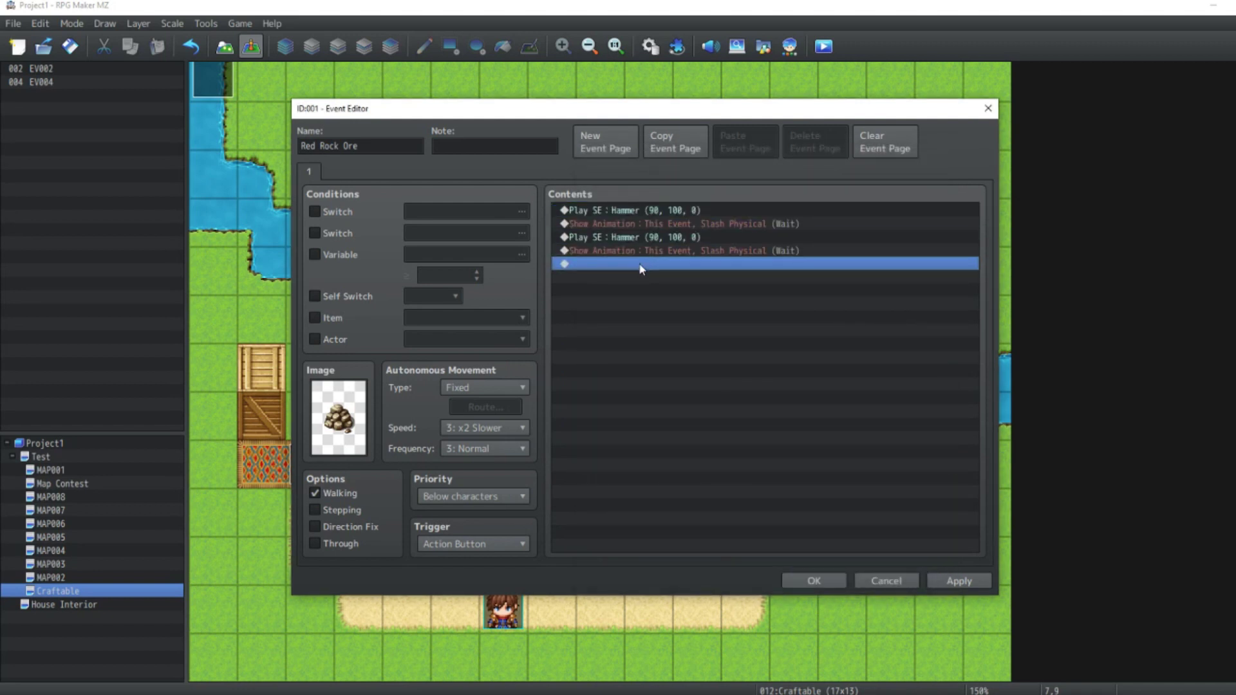
pyautogui.hotkey('ctrl', 'v')
# Step: Add Show Text 'You've mined some redrock.' with Dim background and Middle position, then apply
pyautogui.doubleClick(649, 293)
pyautogui.click(593, 174)
pyautogui.click(650, 214)
pyautogui.click(740, 408)
pyautogui.click(728, 441)
pyautogui.click(827, 408)
pyautogui.click(827, 440)
pyautogui.click(780, 362)
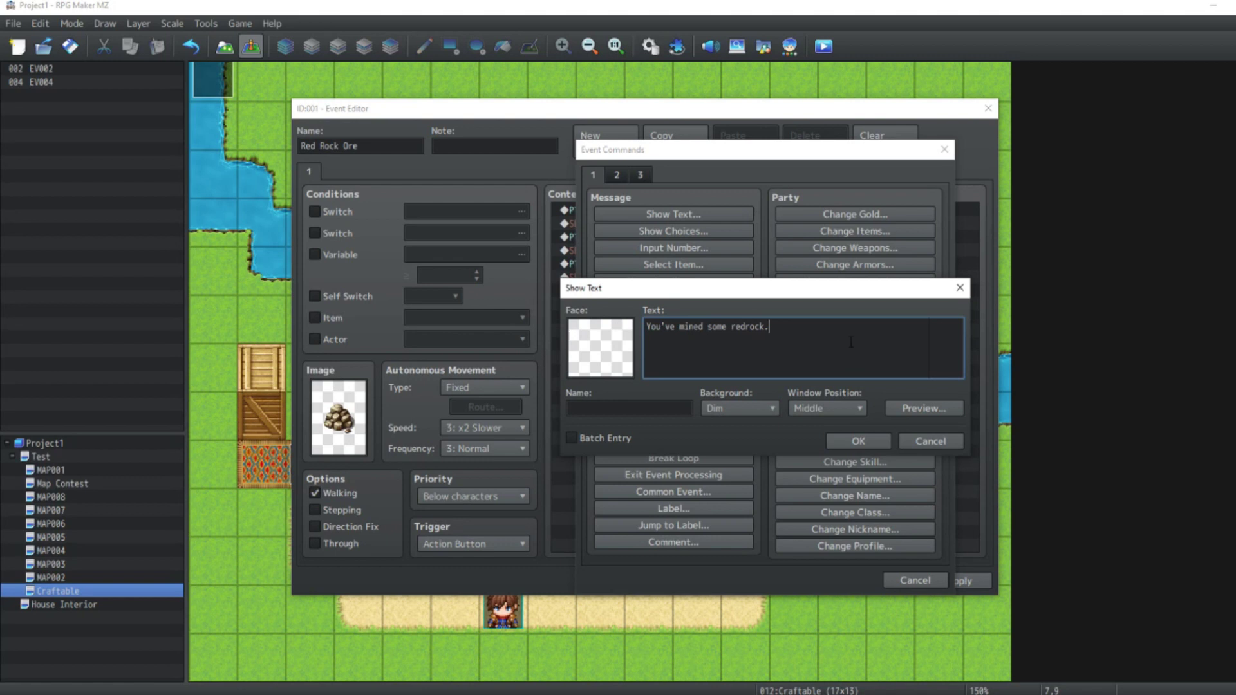
pyautogui.click(873, 440)
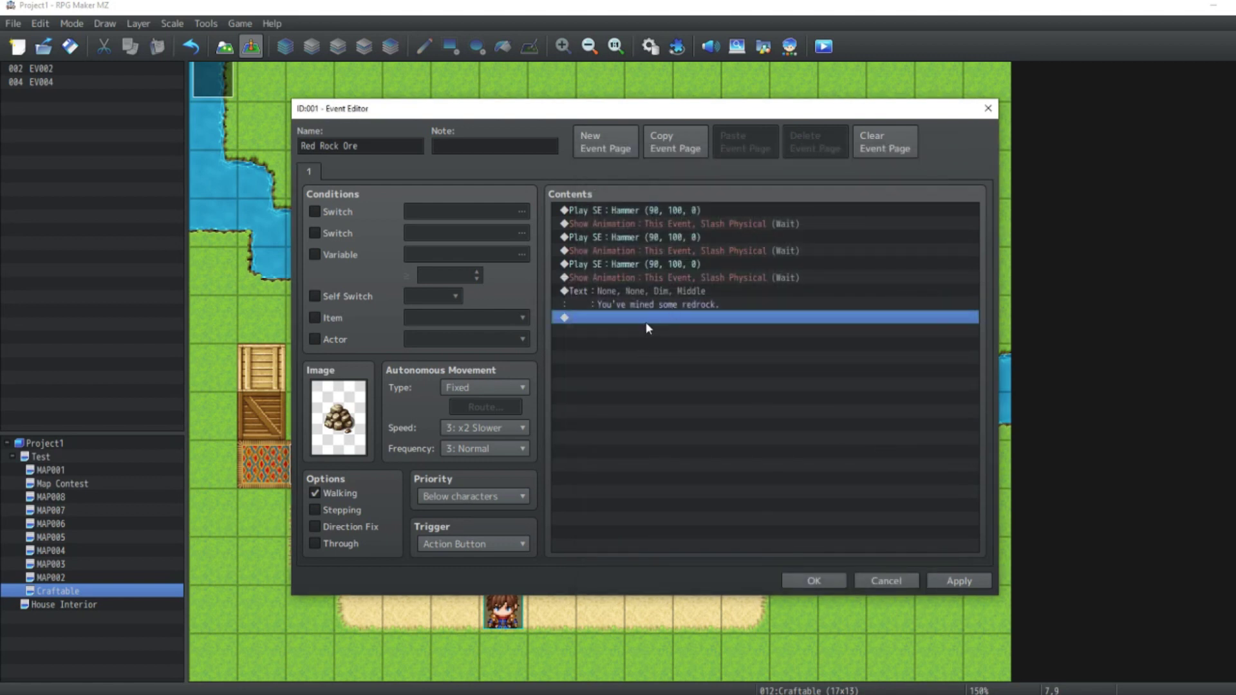
pyautogui.click(950, 582)
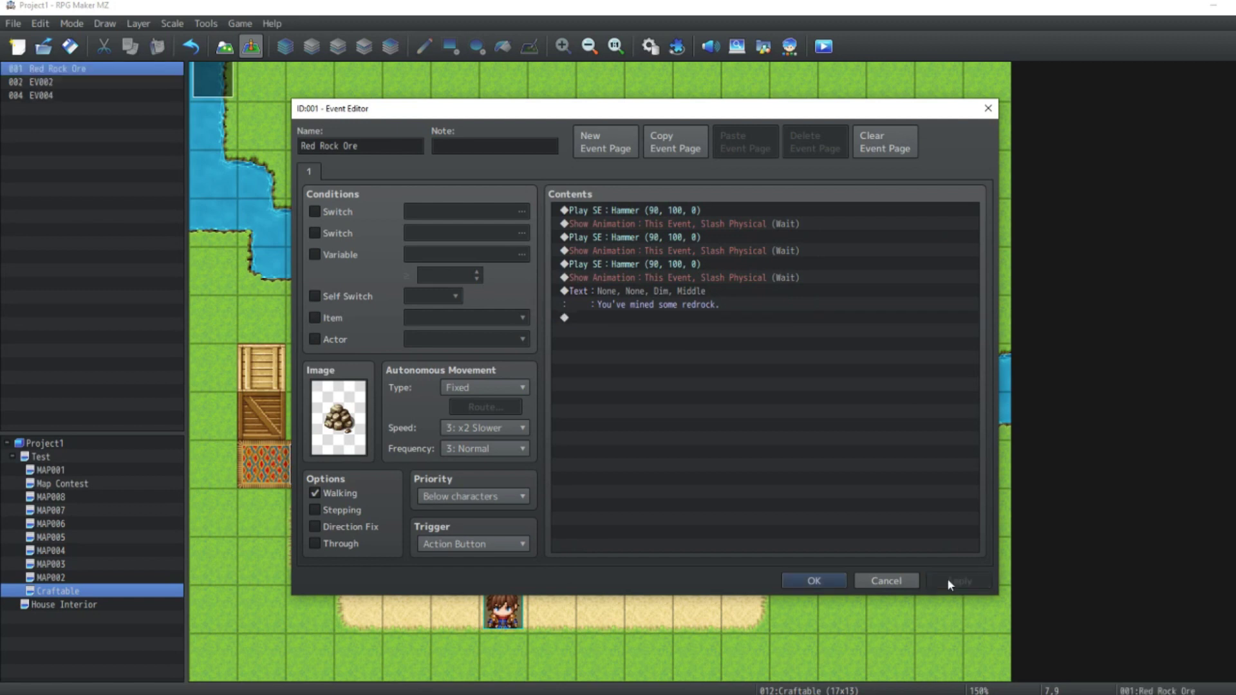
# Step: Name database item 0002 'Red Rock Ore' and give it ore icon 267
pyautogui.click(813, 581)
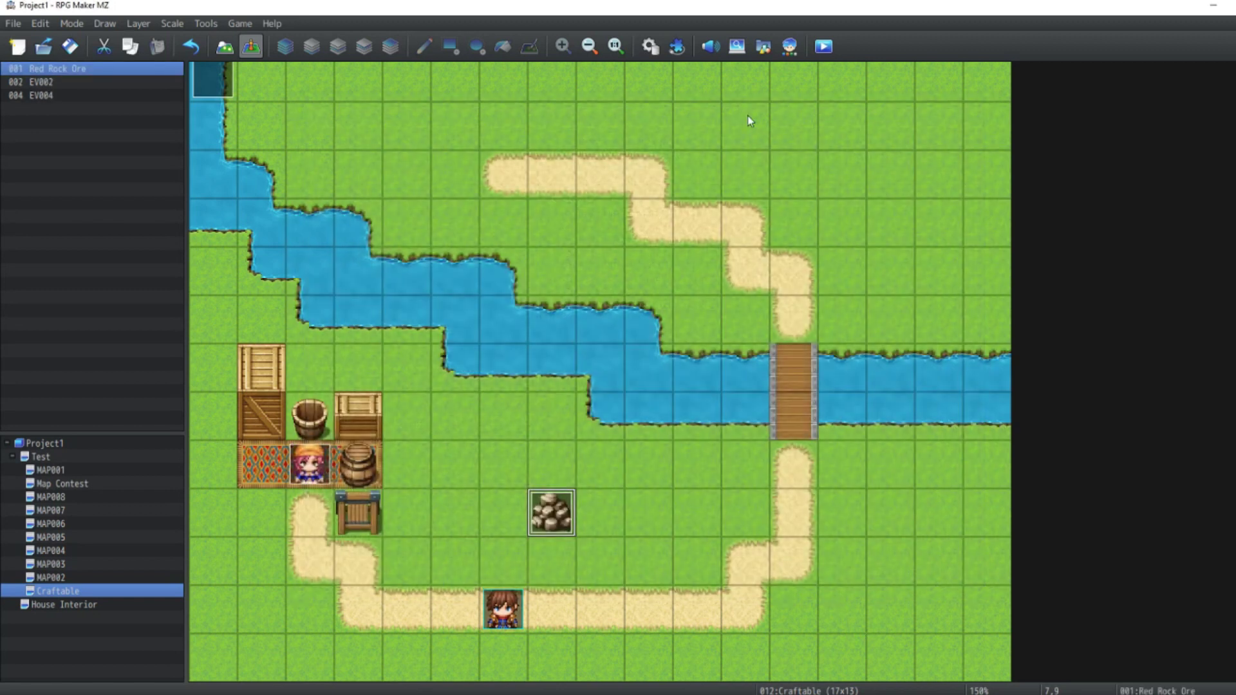
pyautogui.click(657, 51)
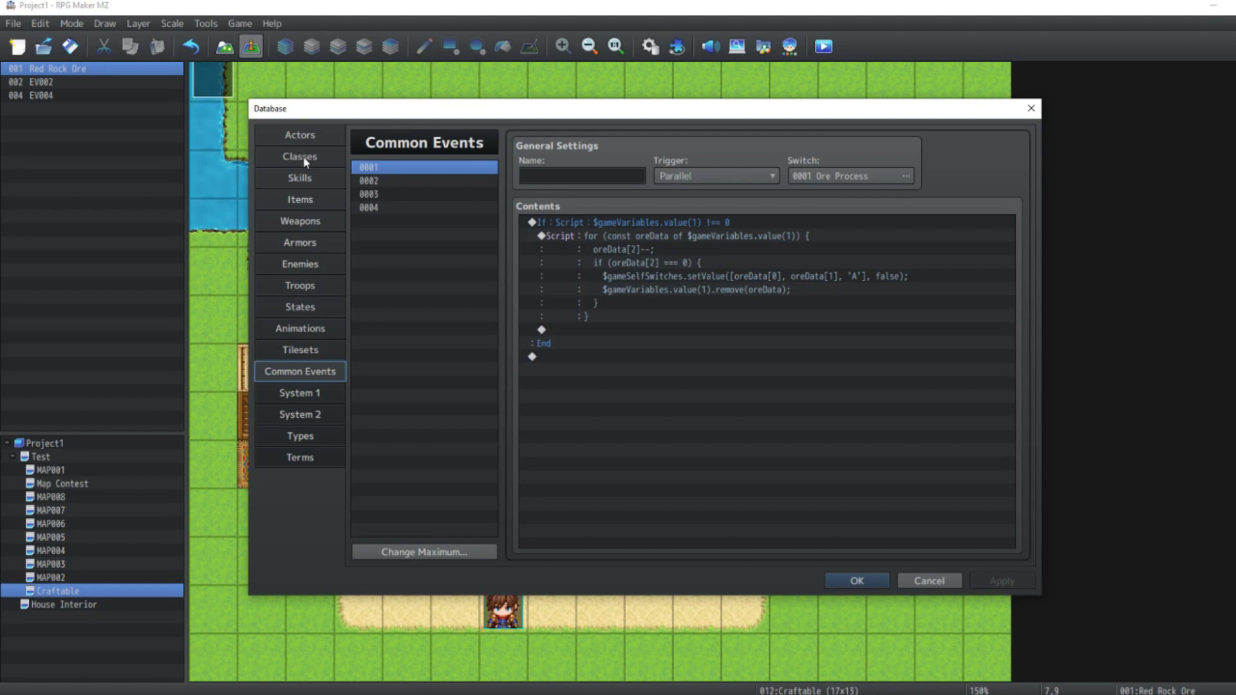
pyautogui.click(303, 201)
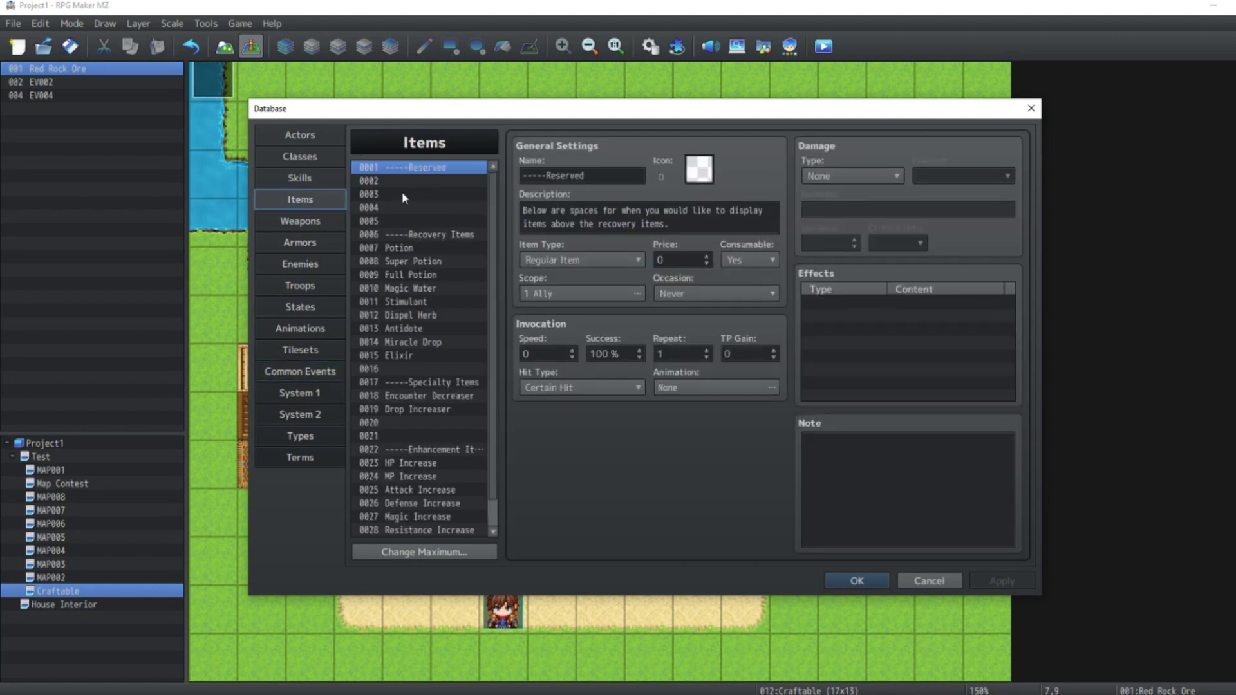
pyautogui.click(437, 194)
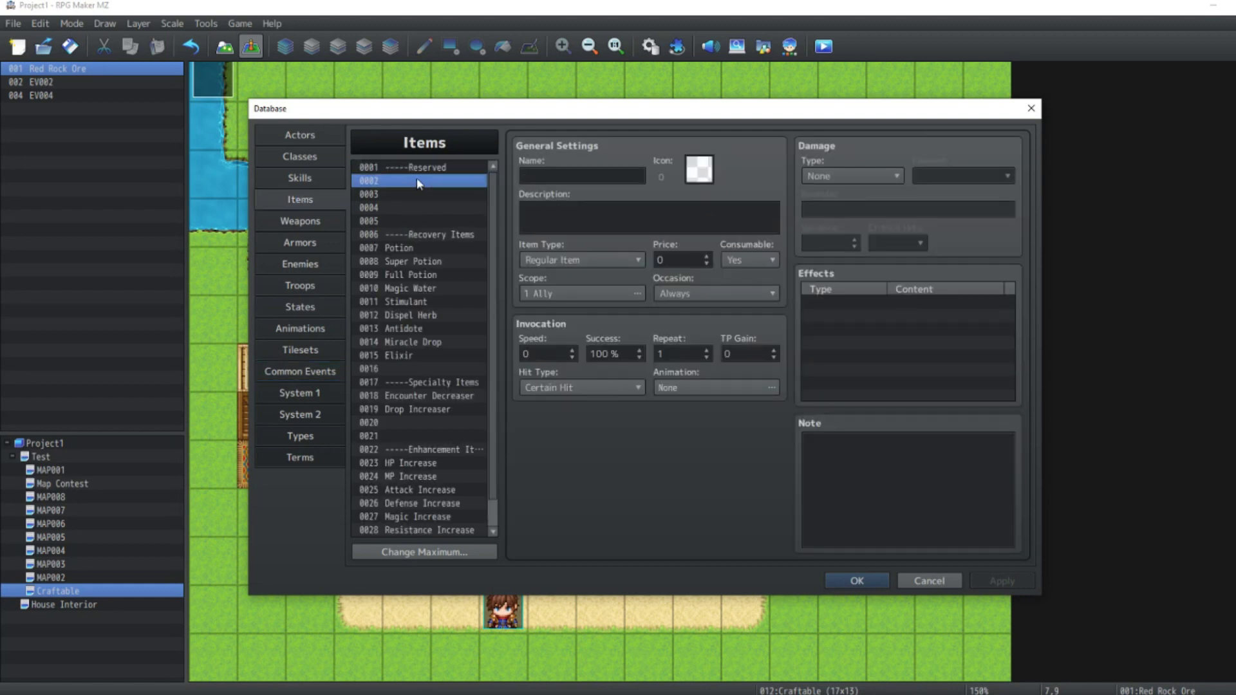
pyautogui.click(439, 180)
pyautogui.write('Red Rock Ore')
pyautogui.doubleClick(699, 169)
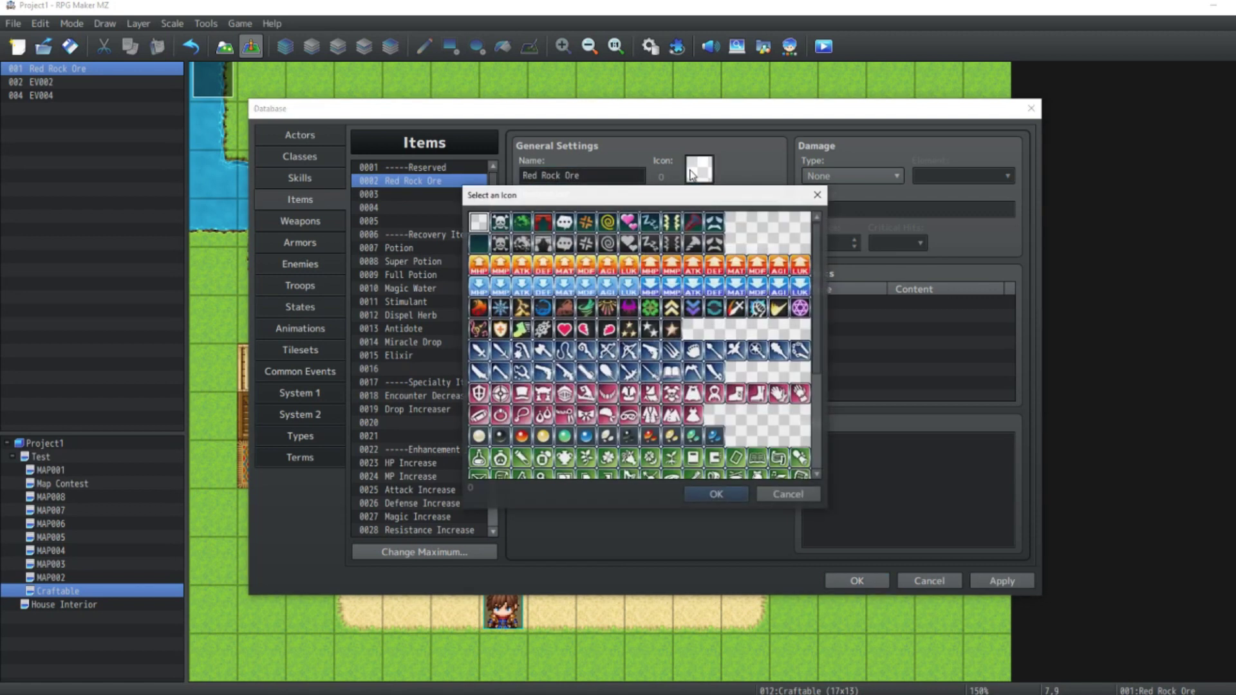
pyautogui.scroll(-2, 644, 386)
pyautogui.doubleClick(606, 462)
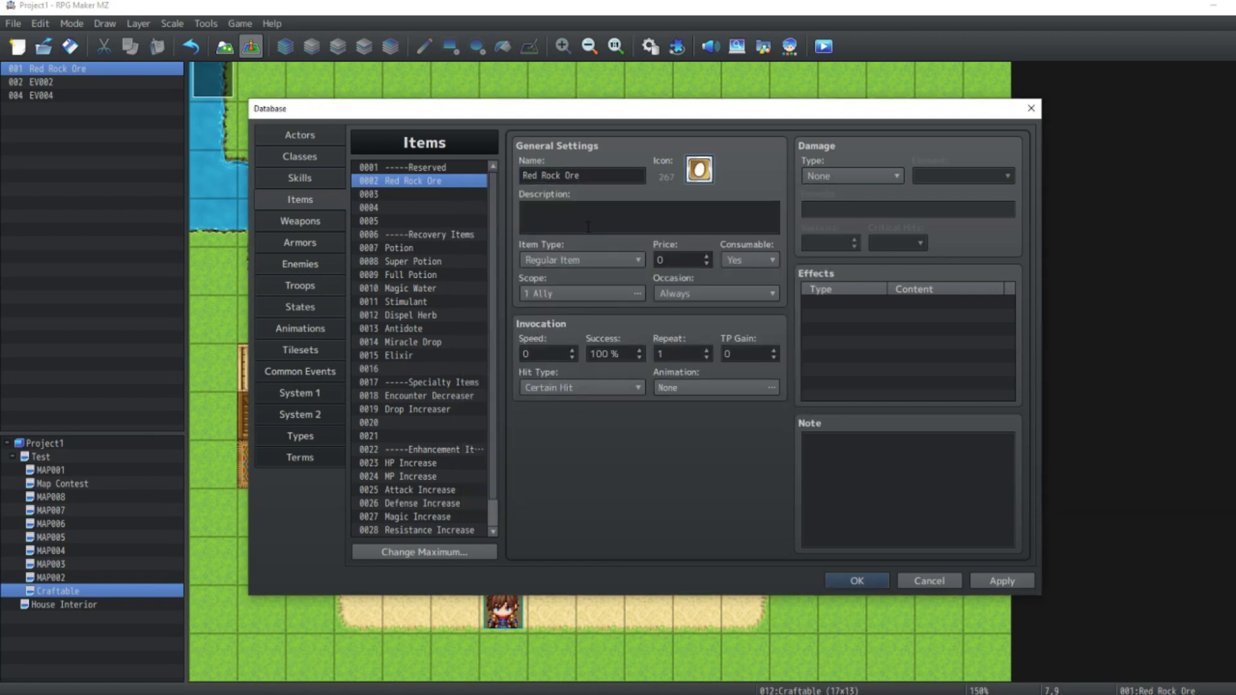
# Step: Add a Play SE command with the Item1 sound after the mining message
pyautogui.click(856, 580)
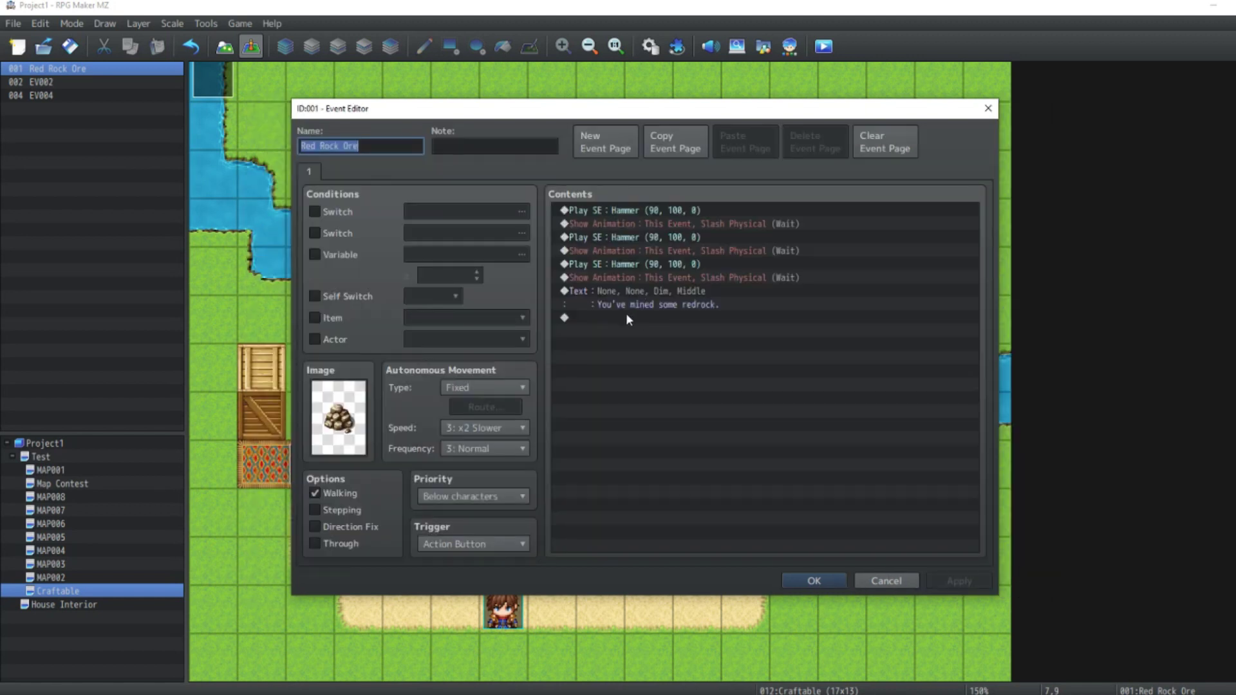
pyautogui.doubleClick(677, 319)
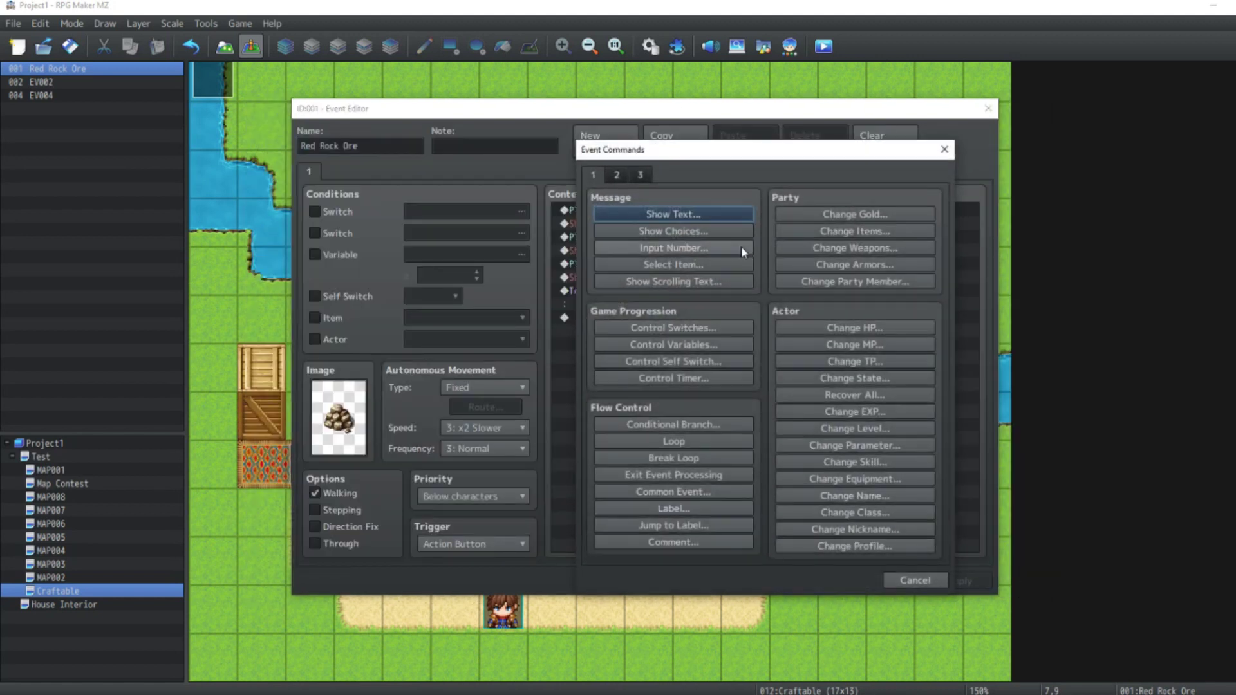
pyautogui.click(616, 175)
pyautogui.click(854, 509)
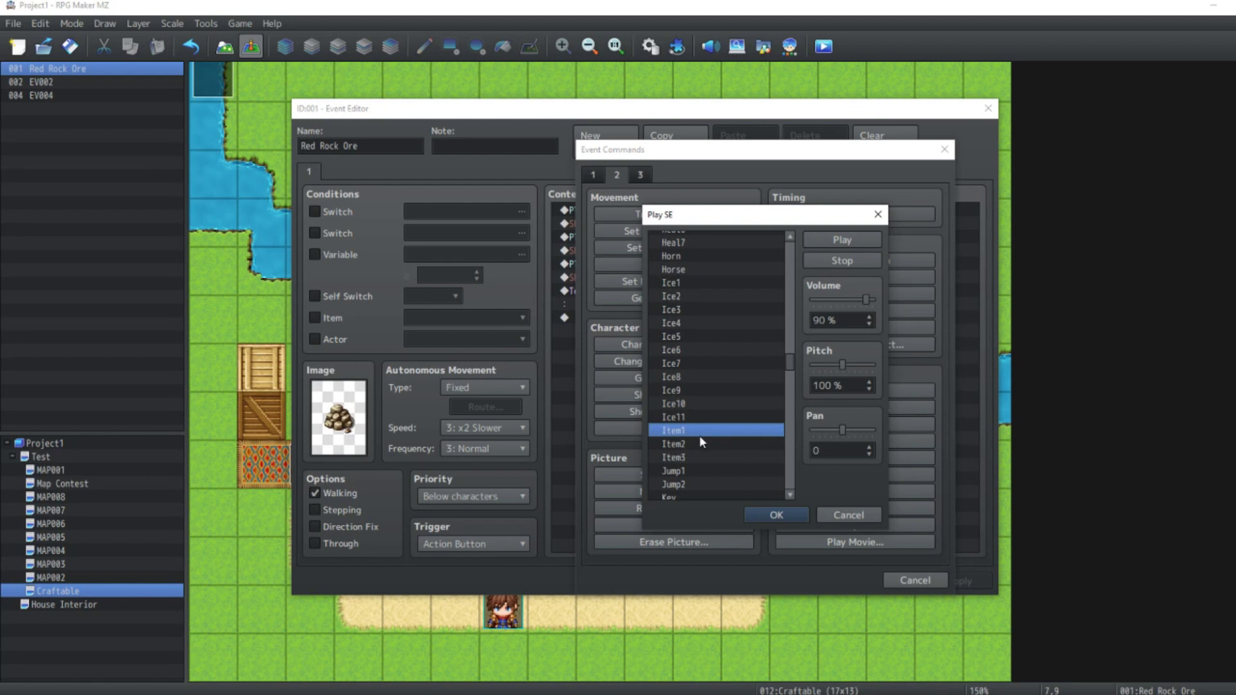
pyautogui.click(785, 513)
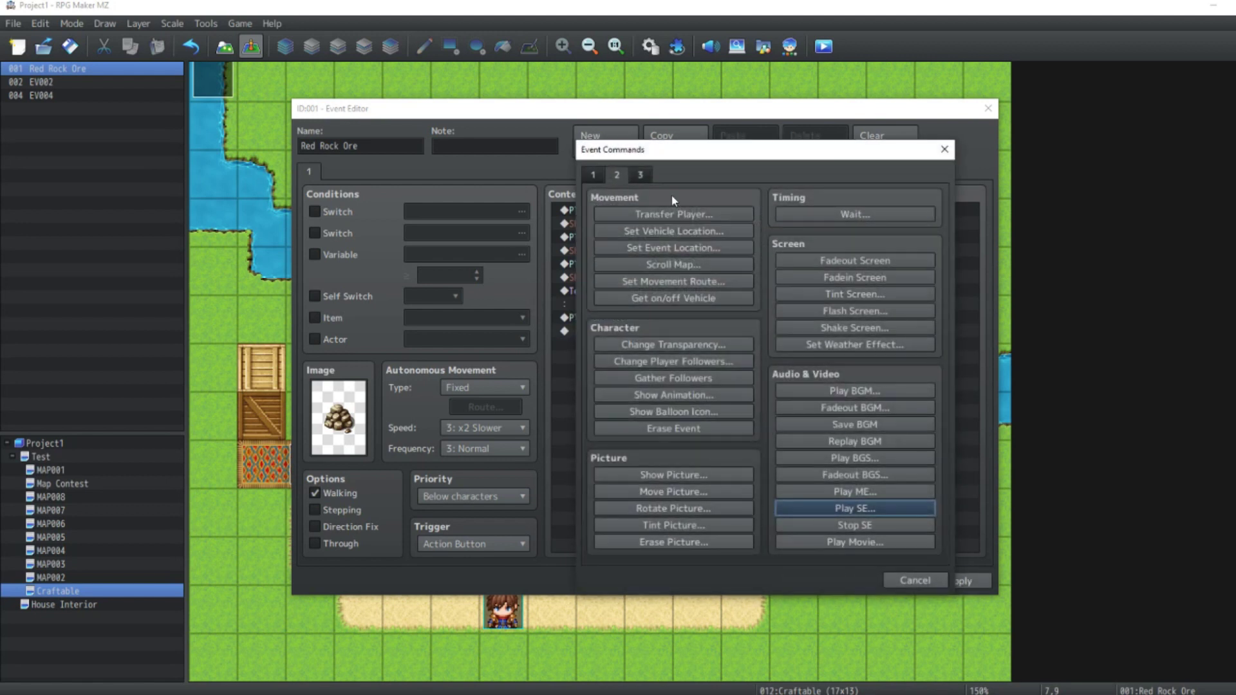
# Step: Add a Change Items command increasing Red Rock Ore by 1
pyautogui.click(594, 177)
pyautogui.click(812, 233)
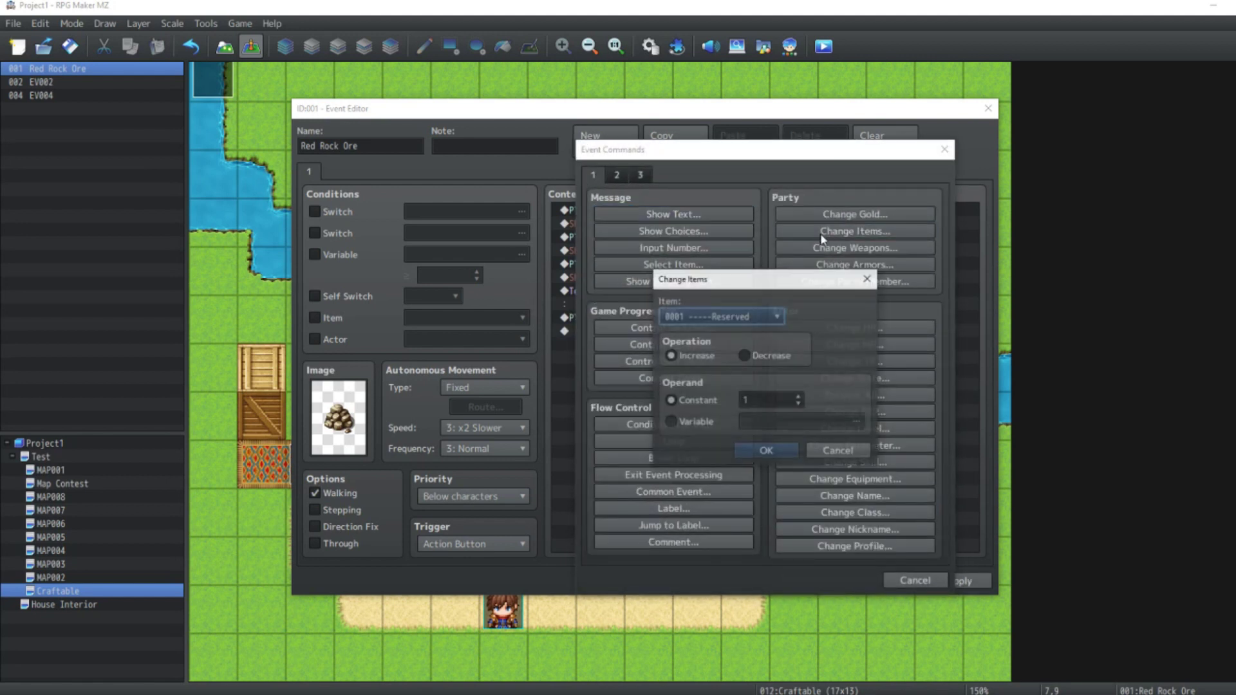
pyautogui.click(714, 316)
pyautogui.click(701, 347)
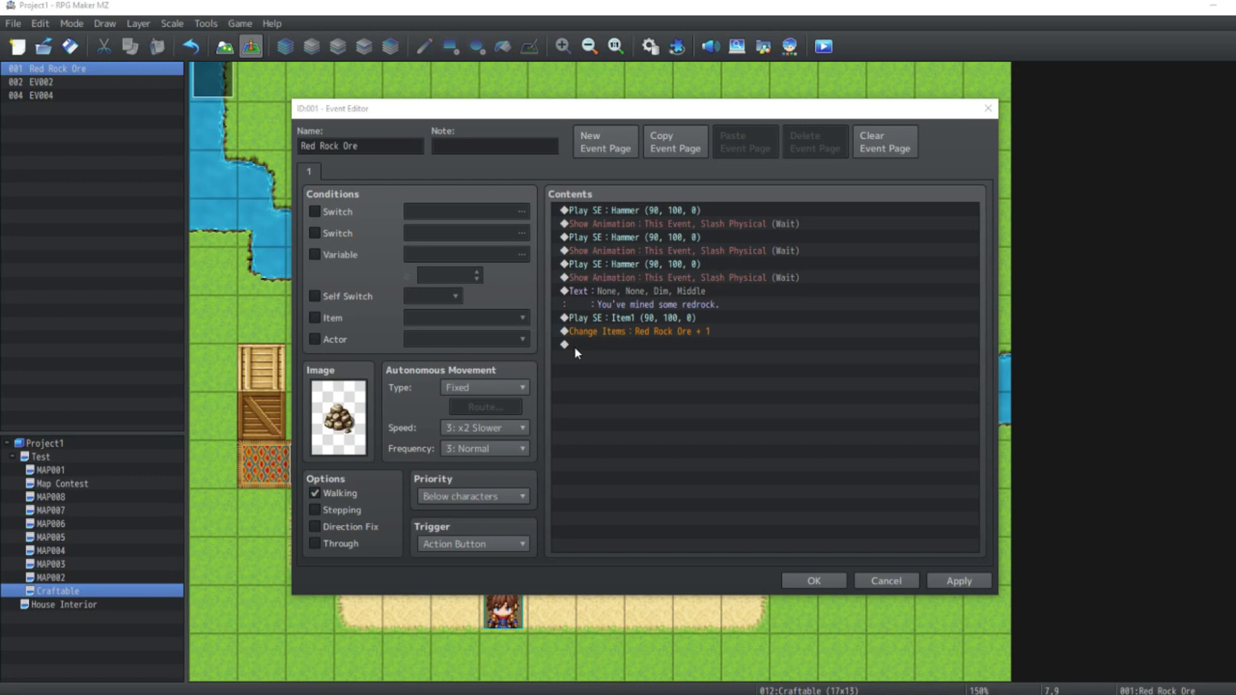
# Step: Add a Script command from the Advanced section to the Red Rock Ore event
pyautogui.doubleClick(574, 344)
pyautogui.click(639, 175)
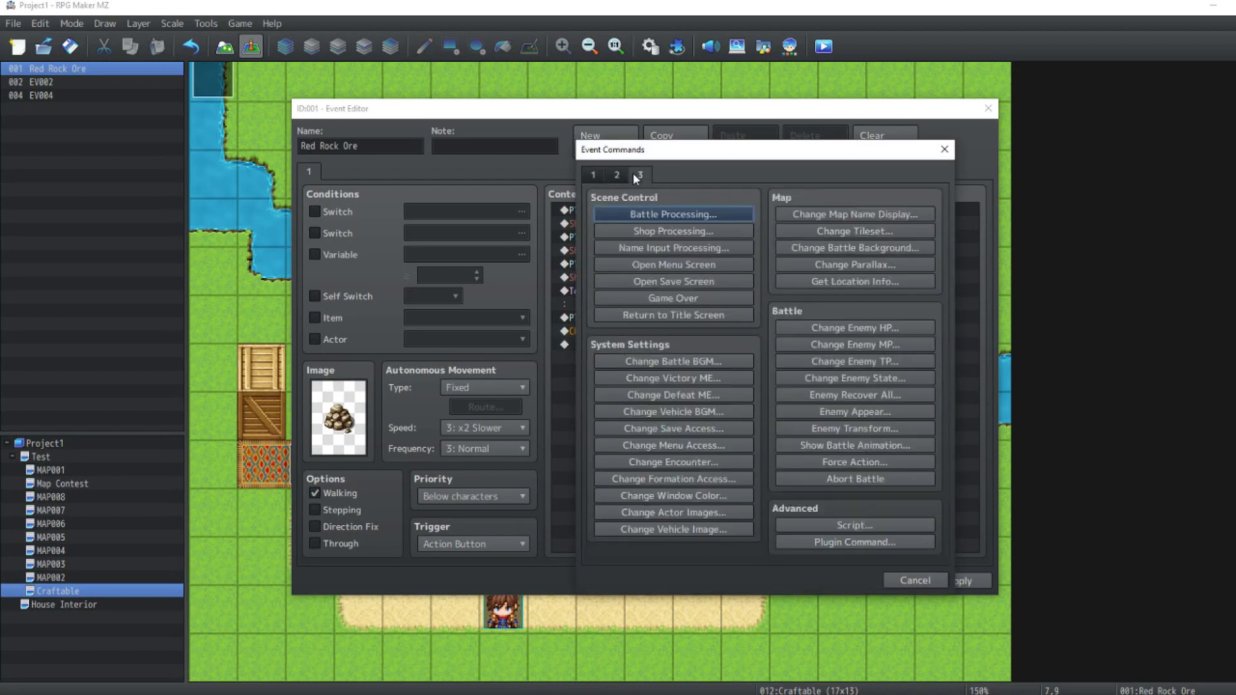
pyautogui.click(796, 522)
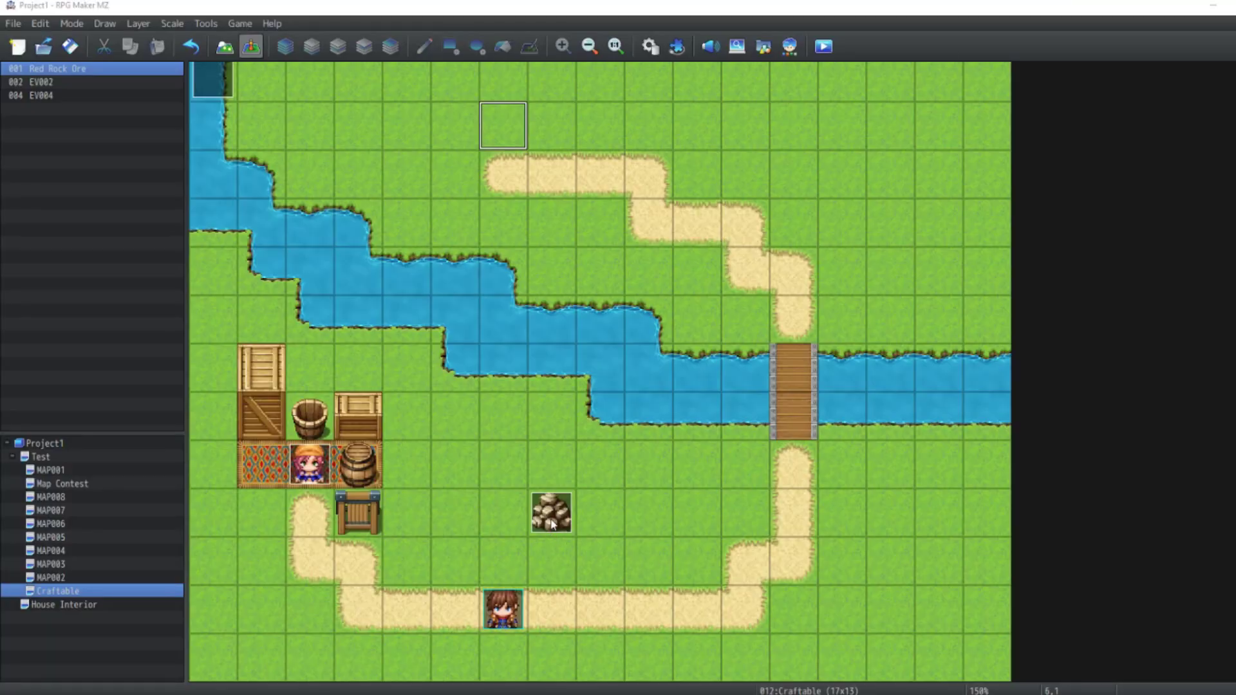
# Step: Create event EV003 on an empty tile and add a Control Variables command
pyautogui.doubleClick(597, 471)
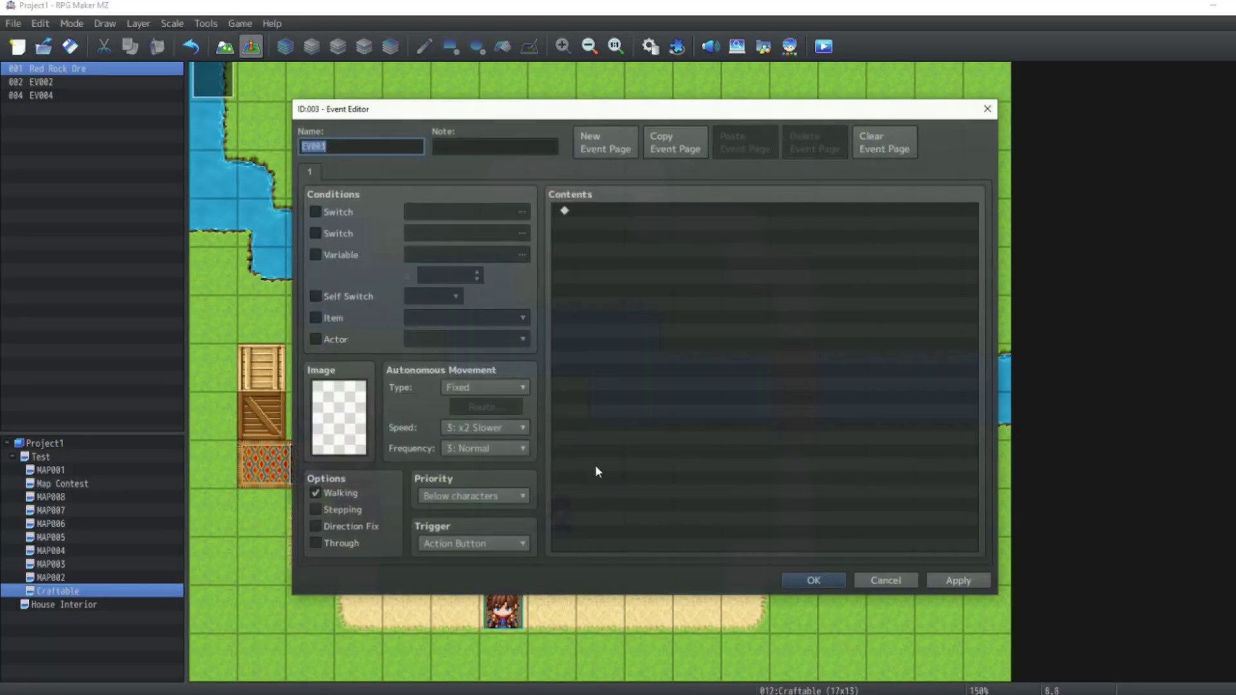
pyautogui.doubleClick(601, 212)
pyautogui.click(598, 175)
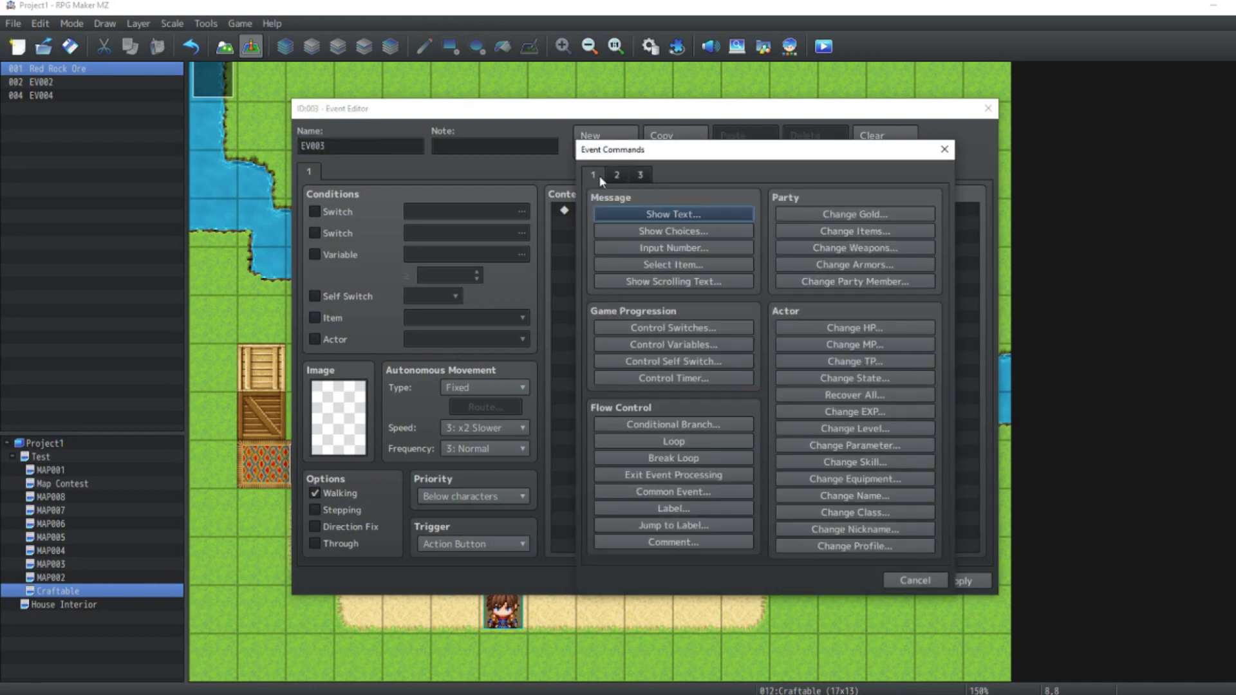
pyautogui.click(691, 348)
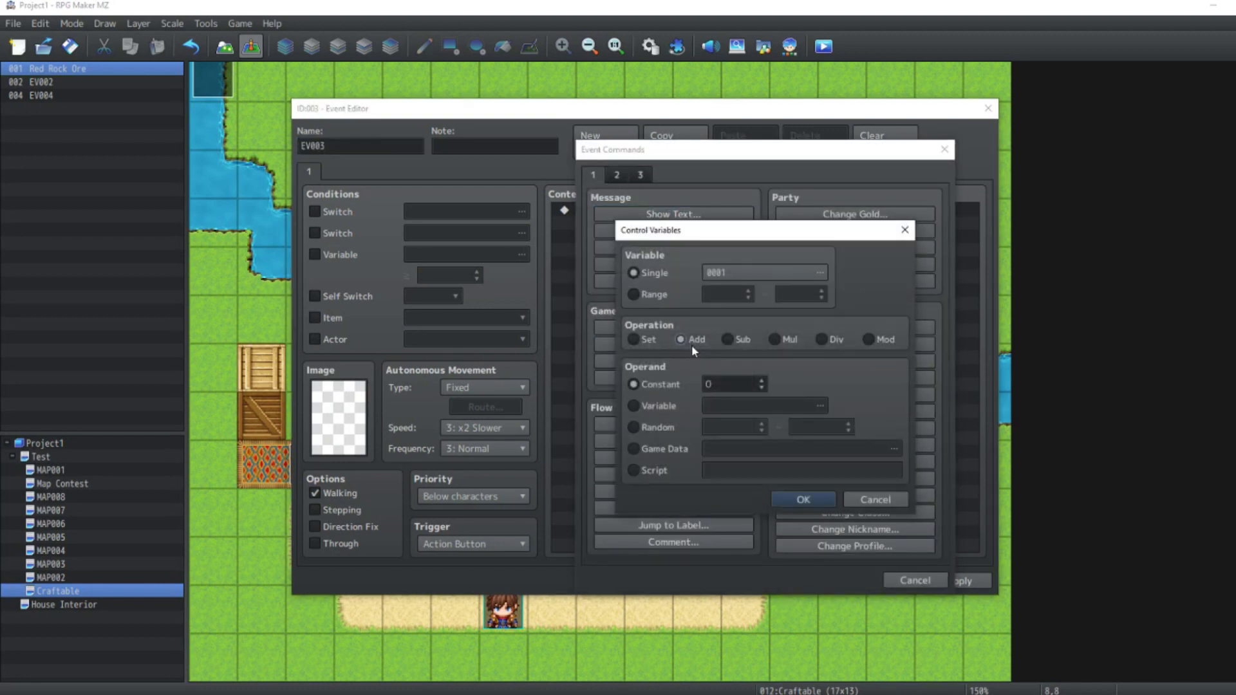
# Step: Select variable 0001 in the Variable Selector as the command's single variable
pyautogui.click(740, 271)
pyautogui.click(788, 278)
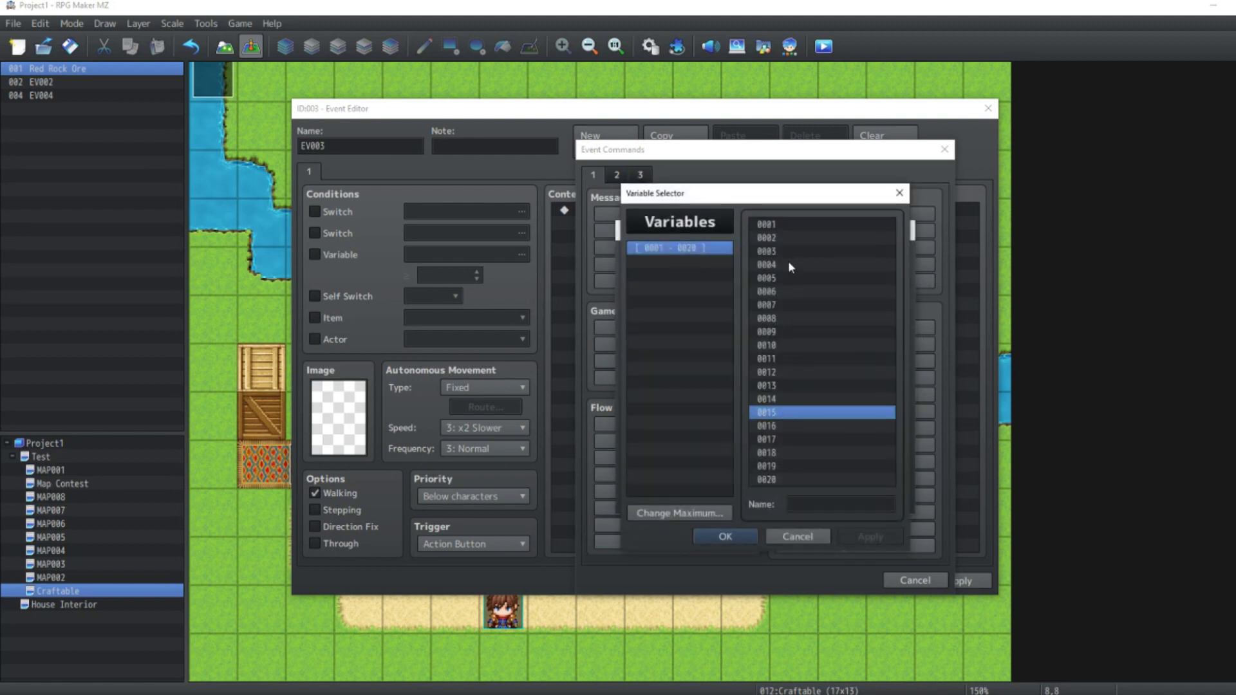
pyautogui.click(782, 412)
pyautogui.click(789, 265)
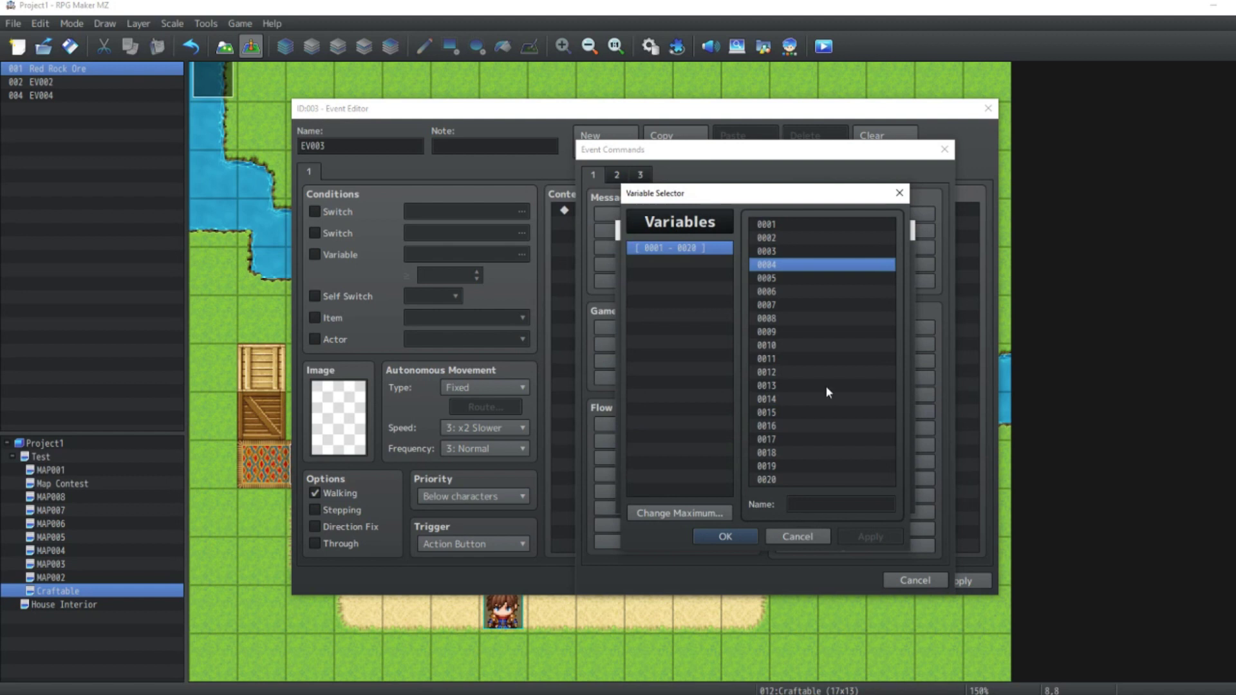
pyautogui.click(782, 223)
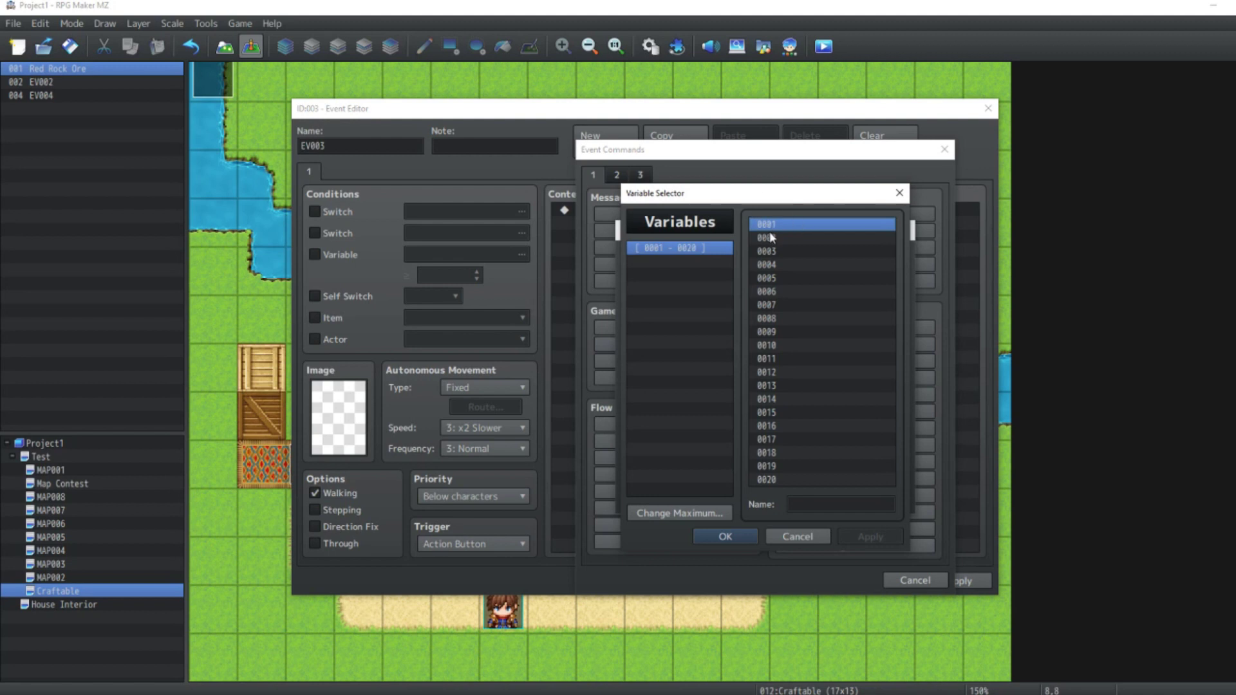
pyautogui.click(804, 239)
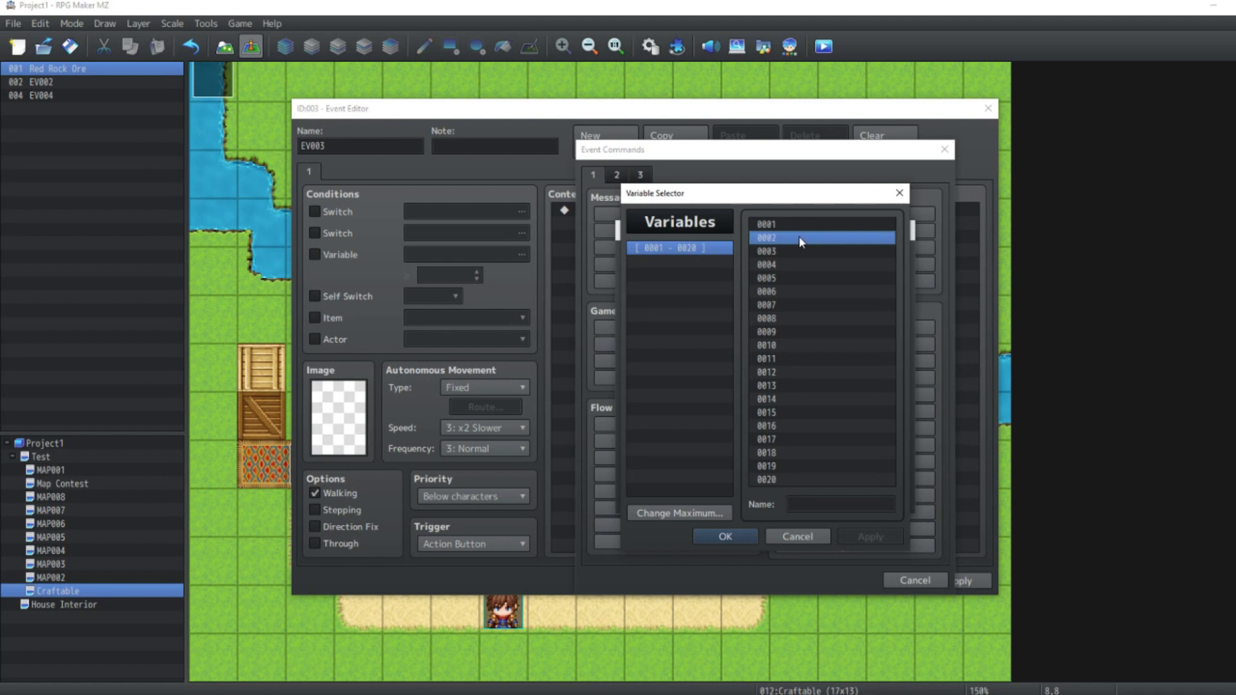
pyautogui.click(801, 224)
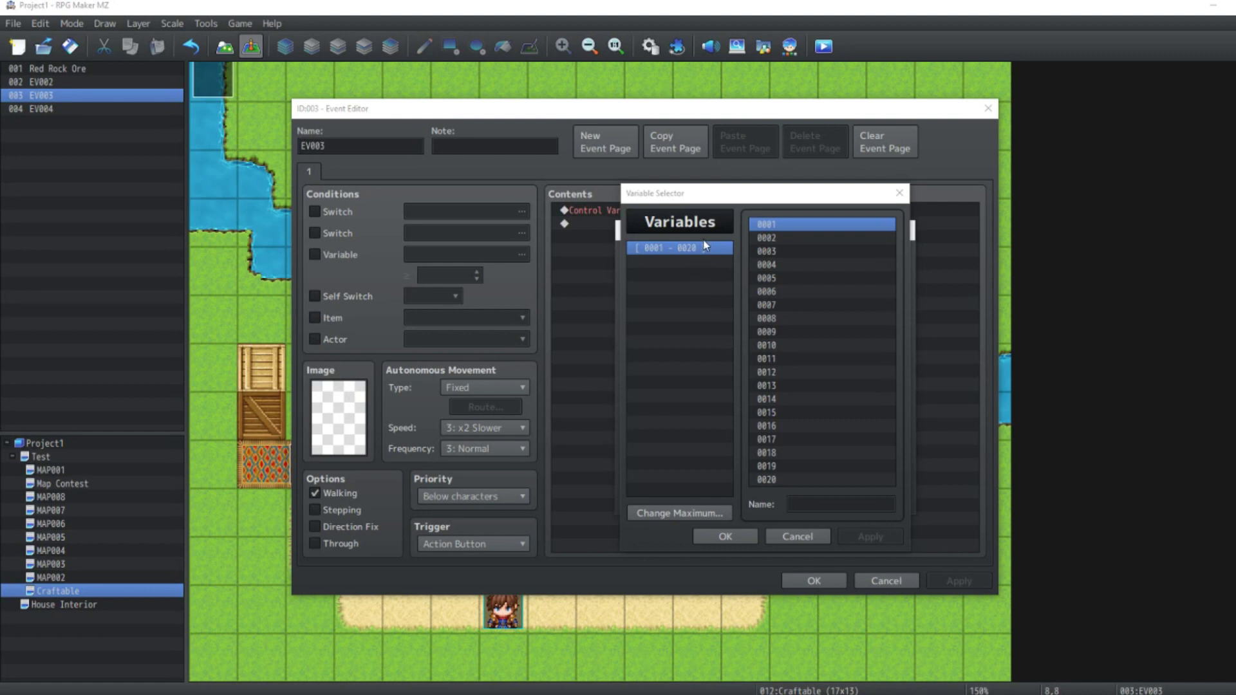
pyautogui.click(723, 536)
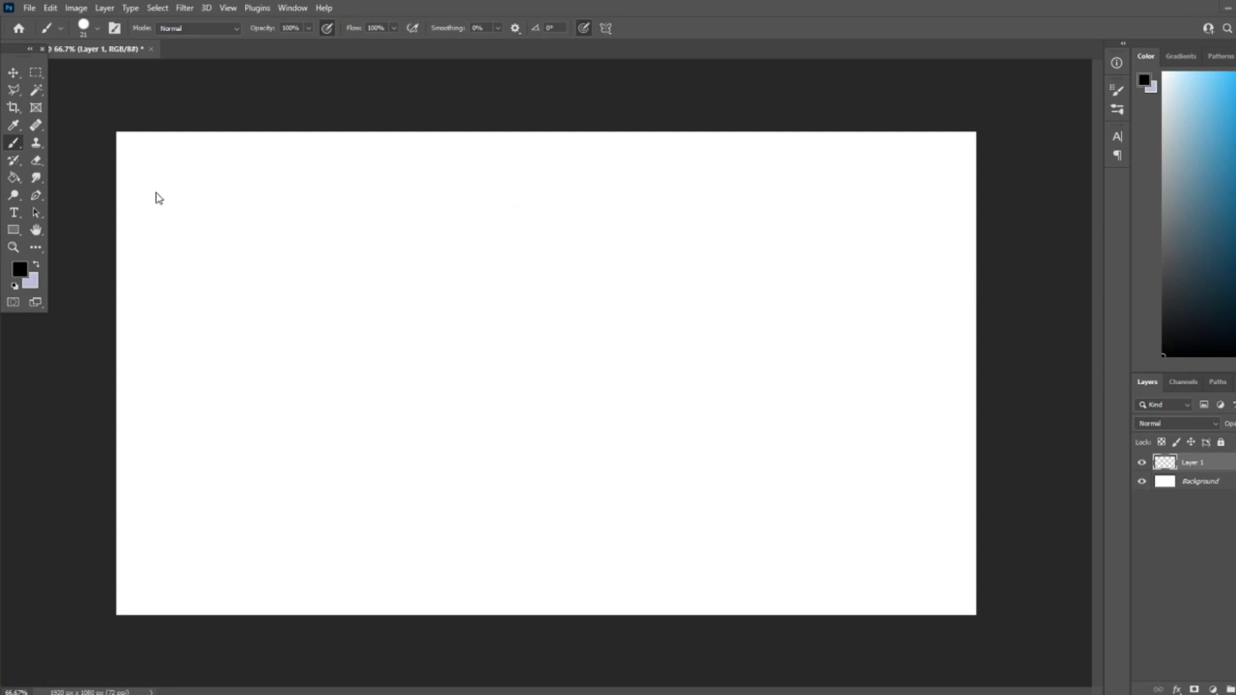
# Step: Handwrite v1=1 and v2=2 on the first two lines with the brush
pyautogui.moveTo(162, 185)
pyautogui.mouseDown()
pyautogui.moveTo(185, 222)
pyautogui.moveTo(203, 185)
pyautogui.moveTo(232, 197)
pyautogui.moveTo(229, 225)
pyautogui.moveTo(262, 227)
pyautogui.moveTo(302, 211)
pyautogui.mouseUp()
pyautogui.moveTo(269, 192)
pyautogui.mouseDown()
pyautogui.moveTo(338, 174)
pyautogui.moveTo(339, 225)
pyautogui.mouseUp()
pyautogui.moveTo(329, 227); pyautogui.dragTo(364, 224)
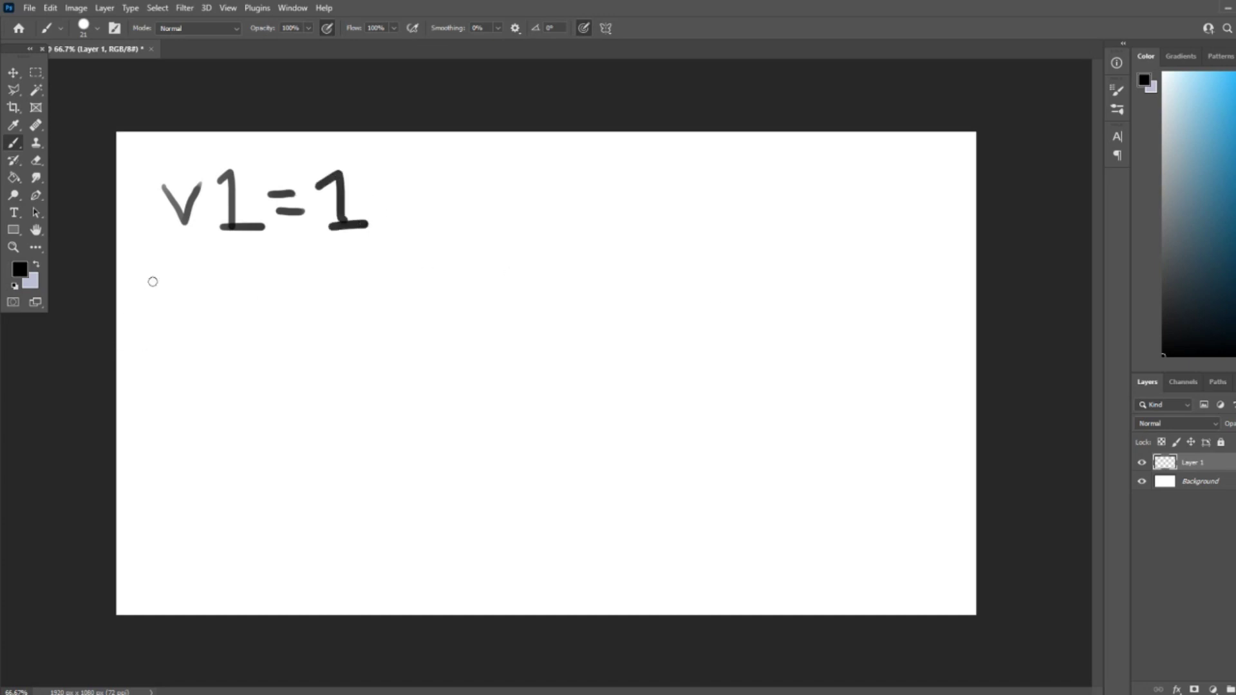
pyautogui.moveTo(154, 271)
pyautogui.mouseDown()
pyautogui.moveTo(187, 283)
pyautogui.moveTo(196, 269)
pyautogui.mouseUp()
pyautogui.moveTo(216, 276)
pyautogui.mouseDown()
pyautogui.moveTo(229, 298)
pyautogui.moveTo(316, 285)
pyautogui.mouseUp()
pyautogui.moveTo(278, 269)
pyautogui.mouseDown()
pyautogui.moveTo(367, 253)
pyautogui.moveTo(389, 287)
pyautogui.mouseUp()
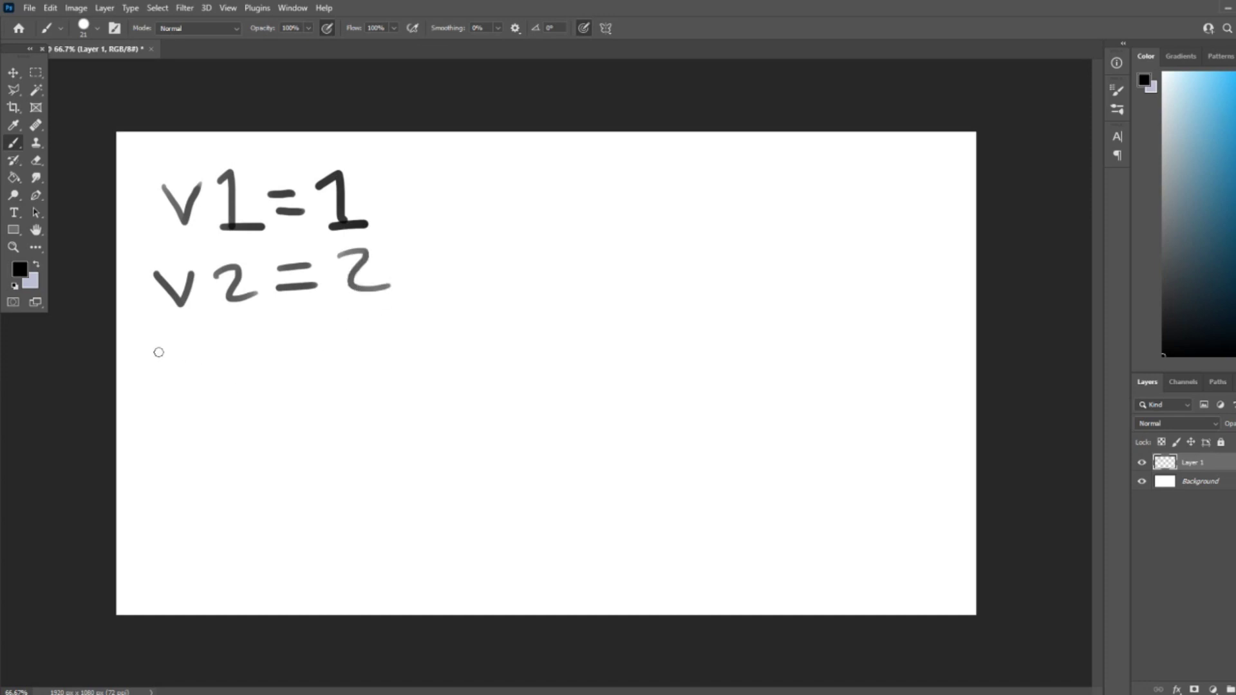
# Step: Write the third line v3= followed by an opening quotation mark
pyautogui.moveTo(153, 345)
pyautogui.mouseDown()
pyautogui.moveTo(257, 353)
pyautogui.moveTo(216, 376)
pyautogui.mouseUp()
pyautogui.moveTo(281, 359); pyautogui.dragTo(325, 358)
pyautogui.moveTo(275, 331); pyautogui.dragTo(346, 332)
pyautogui.moveTo(341, 313)
pyautogui.mouseDown()
pyautogui.moveTo(364, 329)
pyautogui.moveTo(612, 339)
pyautogui.moveTo(812, 336)
pyautogui.moveTo(813, 313)
pyautogui.moveTo(822, 319)
pyautogui.mouseUp()
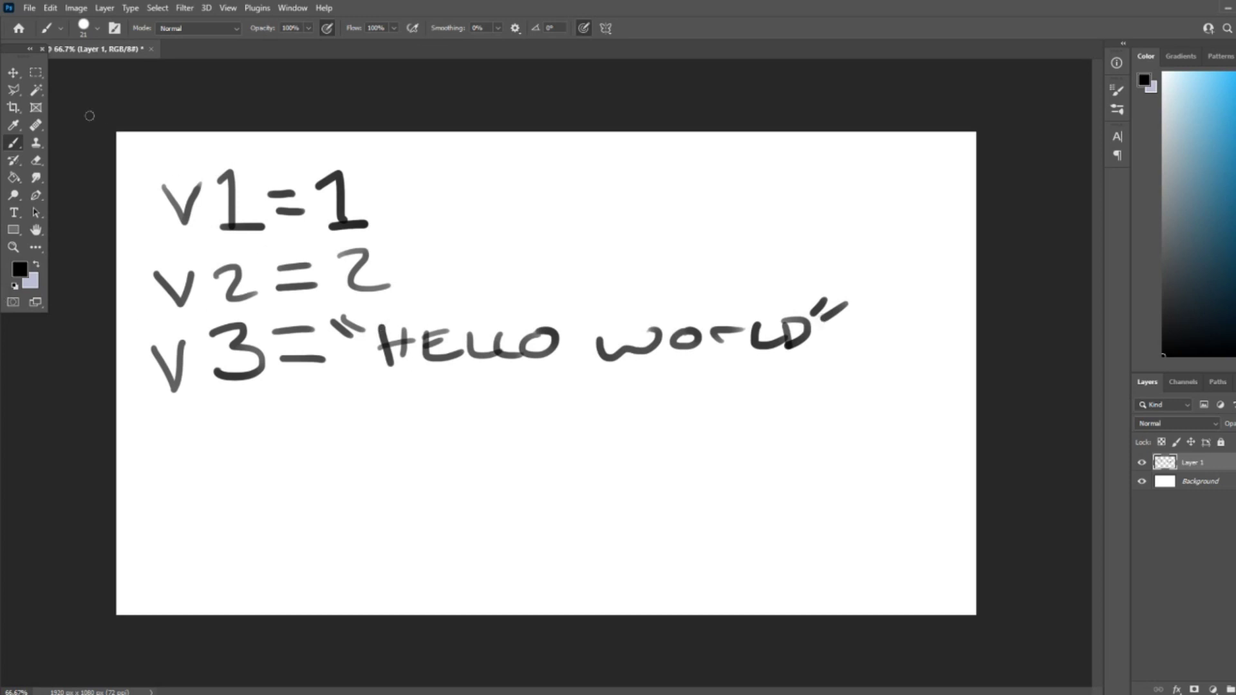
# Step: Delete the v2 and v3 lines and brush ,2,3,4 after v1=1
pyautogui.click(36, 72)
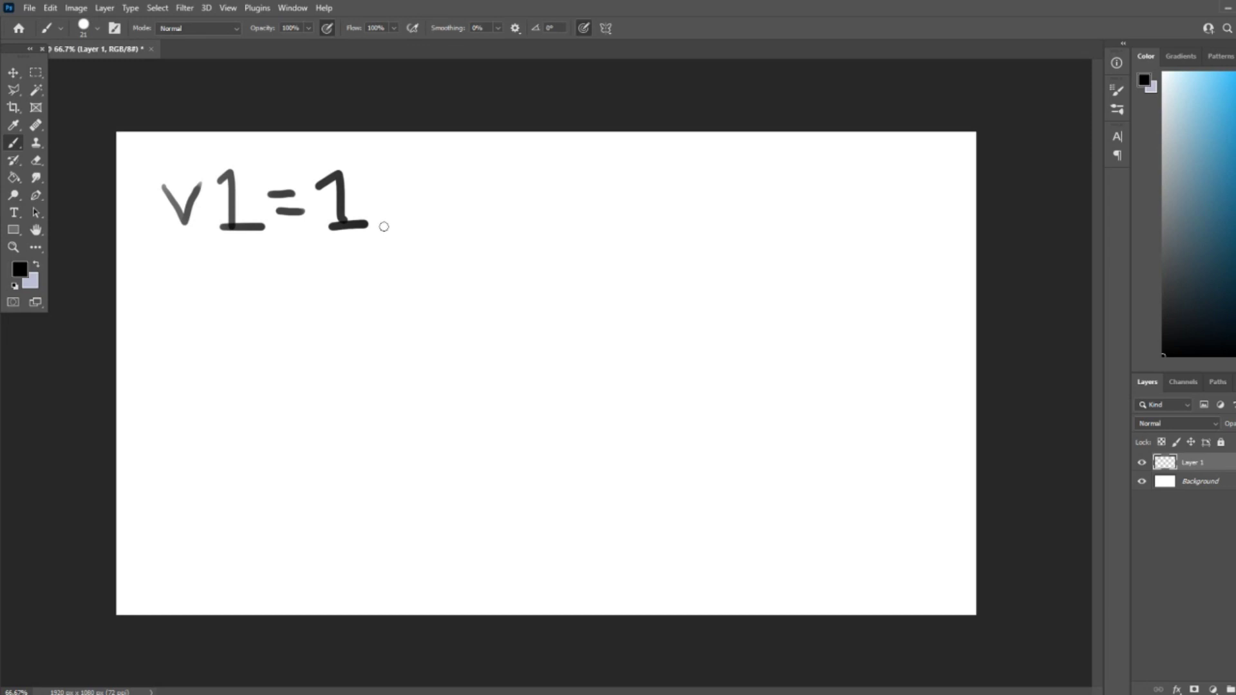
pyautogui.moveTo(383, 226); pyautogui.dragTo(377, 252)
pyautogui.moveTo(401, 188)
pyautogui.mouseDown()
pyautogui.moveTo(437, 219)
pyautogui.moveTo(472, 233)
pyautogui.mouseUp()
pyautogui.moveTo(499, 178)
pyautogui.mouseDown()
pyautogui.moveTo(524, 218)
pyautogui.moveTo(498, 222)
pyautogui.moveTo(545, 235)
pyautogui.mouseUp()
pyautogui.moveTo(590, 177)
pyautogui.mouseDown()
pyautogui.moveTo(590, 205)
pyautogui.moveTo(625, 205)
pyautogui.mouseUp()
pyautogui.moveTo(621, 175); pyautogui.dragTo(619, 219)
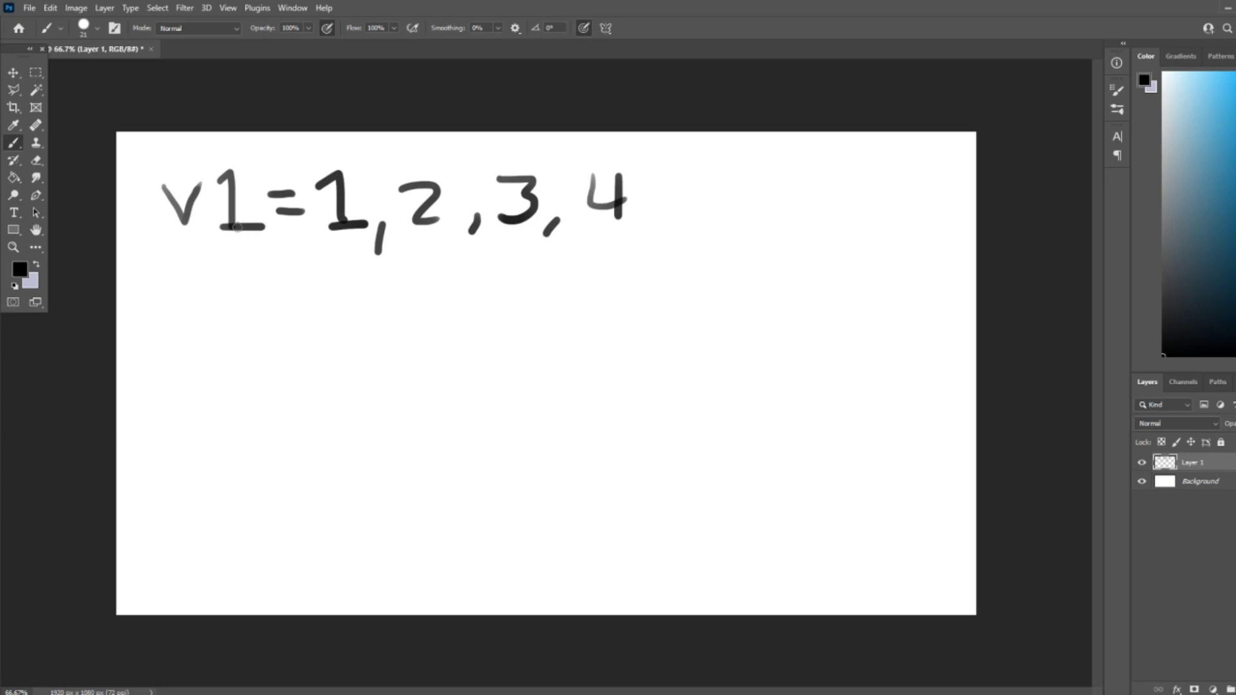
# Step: Erase the ,2,3,4 list and sketch new V 2 and V 3 lines below v1=1
pyautogui.press('e')
pyautogui.moveTo(399, 193)
pyautogui.mouseDown()
pyautogui.moveTo(598, 187)
pyautogui.moveTo(461, 253)
pyautogui.moveTo(389, 251)
pyautogui.moveTo(396, 229)
pyautogui.mouseUp()
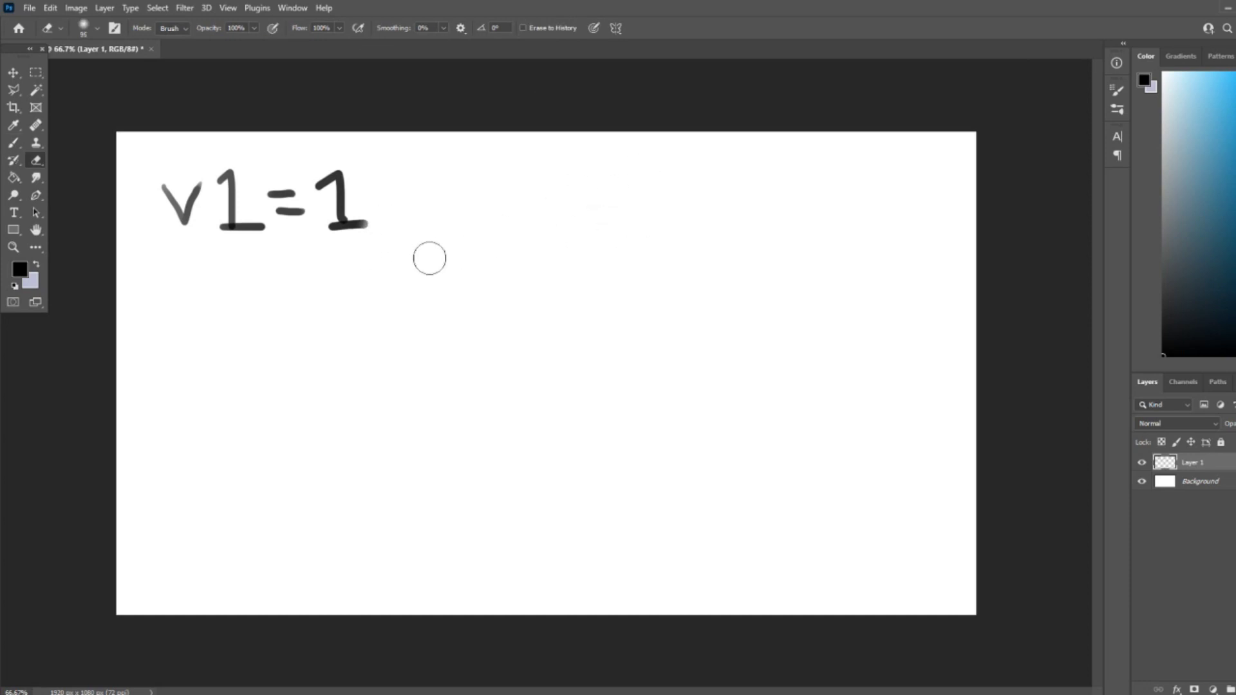
pyautogui.press('b')
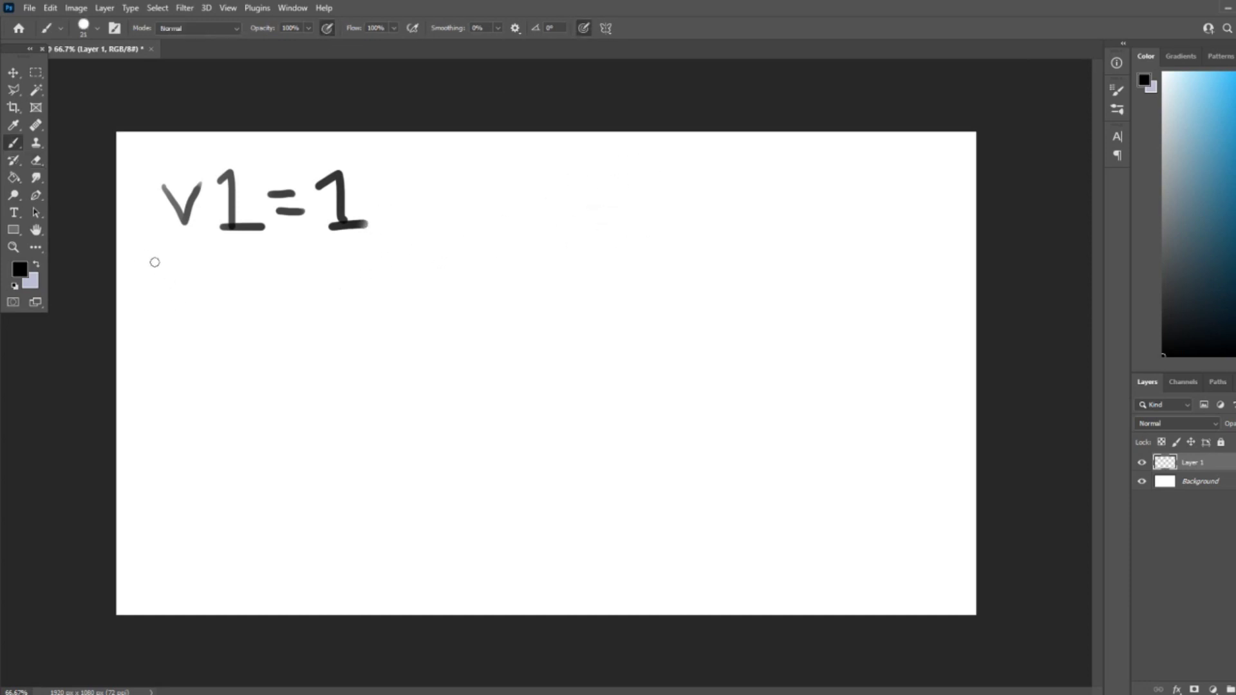
pyautogui.moveTo(160, 256)
pyautogui.mouseDown()
pyautogui.moveTo(184, 302)
pyautogui.moveTo(197, 255)
pyautogui.moveTo(254, 297)
pyautogui.mouseUp()
pyautogui.moveTo(155, 324)
pyautogui.mouseDown()
pyautogui.moveTo(260, 323)
pyautogui.moveTo(231, 377)
pyautogui.mouseUp()
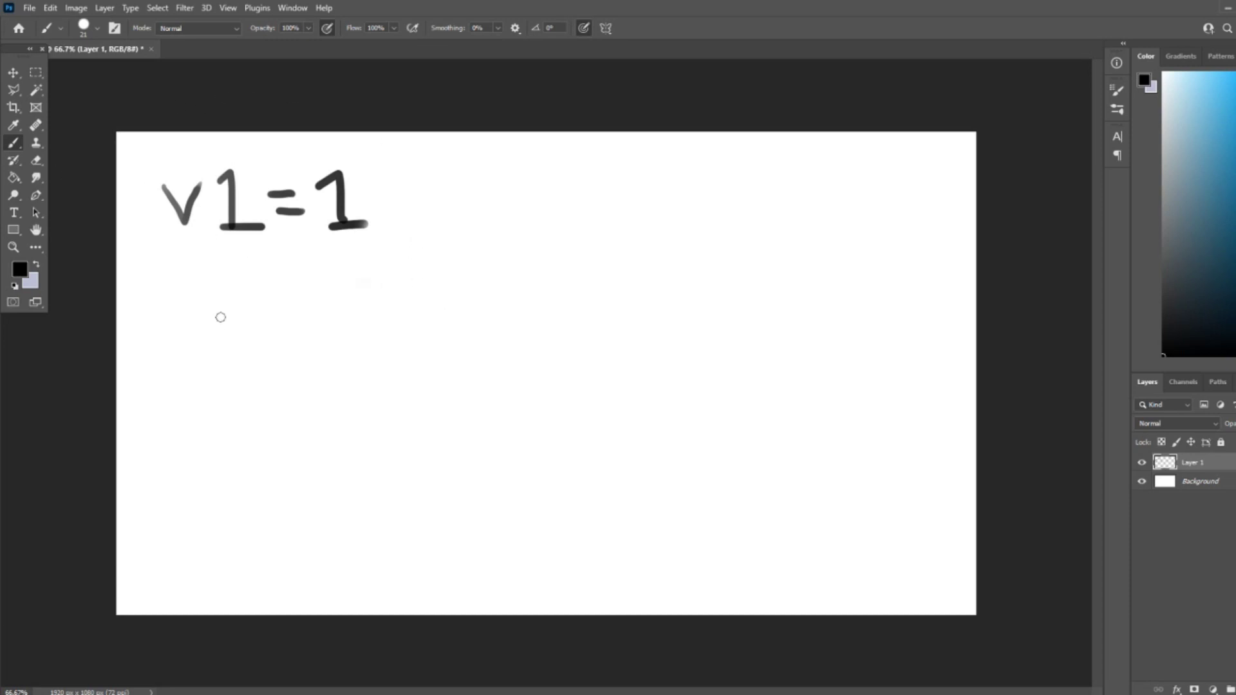
# Step: Brush the list [1,2,3] below the v1=1 line
pyautogui.moveTo(208, 299)
pyautogui.mouseDown()
pyautogui.moveTo(207, 356)
pyautogui.moveTo(246, 357)
pyautogui.moveTo(257, 298)
pyautogui.mouseUp()
pyautogui.moveTo(488, 285)
pyautogui.mouseDown()
pyautogui.moveTo(542, 287)
pyautogui.moveTo(536, 353)
pyautogui.moveTo(493, 358)
pyautogui.mouseUp()
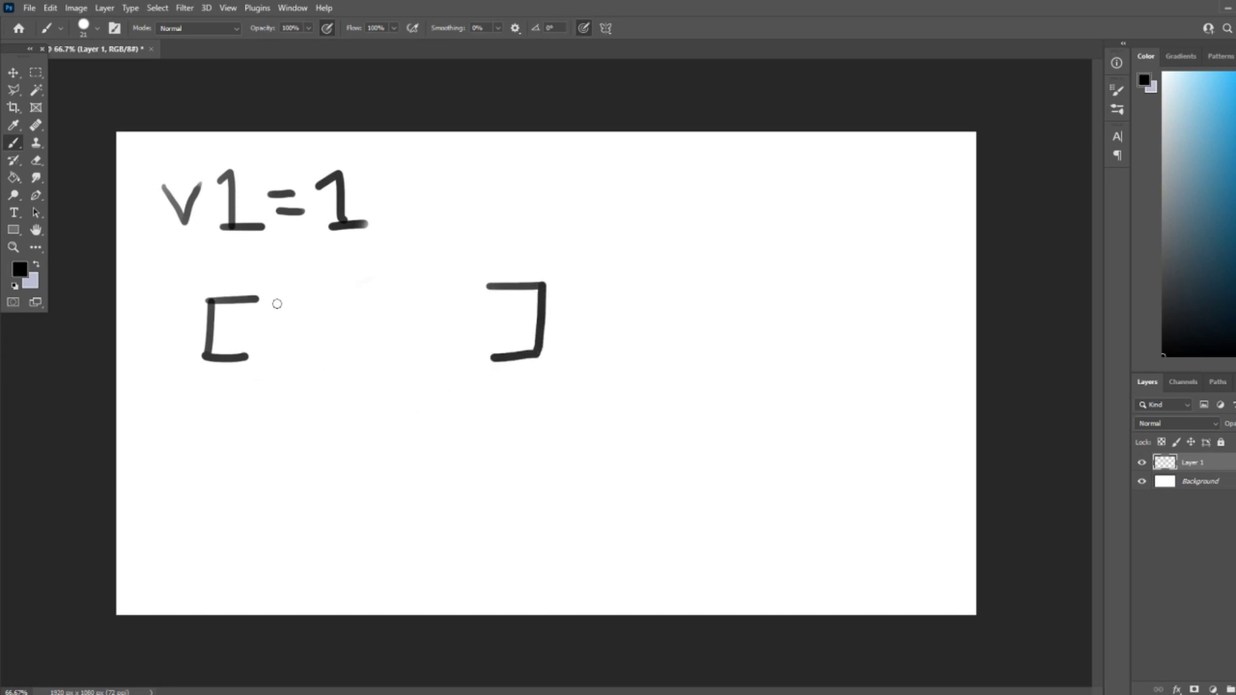
pyautogui.moveTo(262, 313)
pyautogui.mouseDown()
pyautogui.moveTo(281, 301)
pyautogui.moveTo(276, 344)
pyautogui.mouseUp()
pyautogui.moveTo(263, 346)
pyautogui.mouseDown()
pyautogui.moveTo(300, 345)
pyautogui.moveTo(321, 363)
pyautogui.mouseUp()
pyautogui.moveTo(341, 317)
pyautogui.mouseDown()
pyautogui.moveTo(372, 314)
pyautogui.moveTo(384, 358)
pyautogui.mouseUp()
pyautogui.moveTo(415, 308)
pyautogui.mouseDown()
pyautogui.moveTo(441, 342)
pyautogui.moveTo(415, 345)
pyautogui.mouseUp()
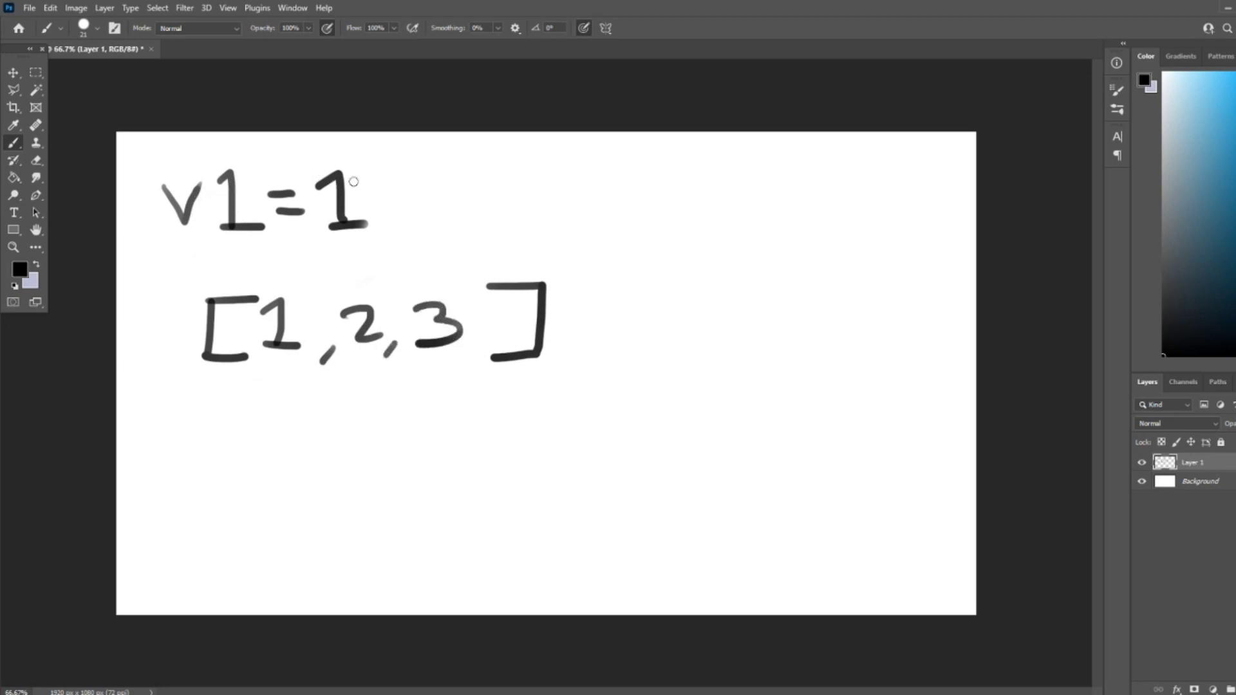
# Step: Erase the last 1 of v1=1 and brush brackets so it reads v1=[1,2,3]
pyautogui.press('e')
pyautogui.moveTo(358, 188)
pyautogui.mouseDown()
pyautogui.moveTo(325, 171)
pyautogui.moveTo(343, 192)
pyautogui.moveTo(326, 221)
pyautogui.mouseUp()
pyautogui.press('b')
pyautogui.moveTo(318, 166)
pyautogui.mouseDown()
pyautogui.moveTo(317, 233)
pyautogui.moveTo(356, 229)
pyautogui.moveTo(347, 167)
pyautogui.moveTo(397, 162)
pyautogui.moveTo(397, 234)
pyautogui.mouseUp()
pyautogui.moveTo(399, 233)
pyautogui.mouseDown()
pyautogui.moveTo(464, 233)
pyautogui.moveTo(438, 277)
pyautogui.moveTo(416, 261)
pyautogui.moveTo(471, 265)
pyautogui.moveTo(411, 267)
pyautogui.mouseUp()
pyautogui.moveTo(297, 326); pyautogui.dragTo(388, 321)
pyautogui.moveTo(483, 320); pyautogui.dragTo(497, 319)
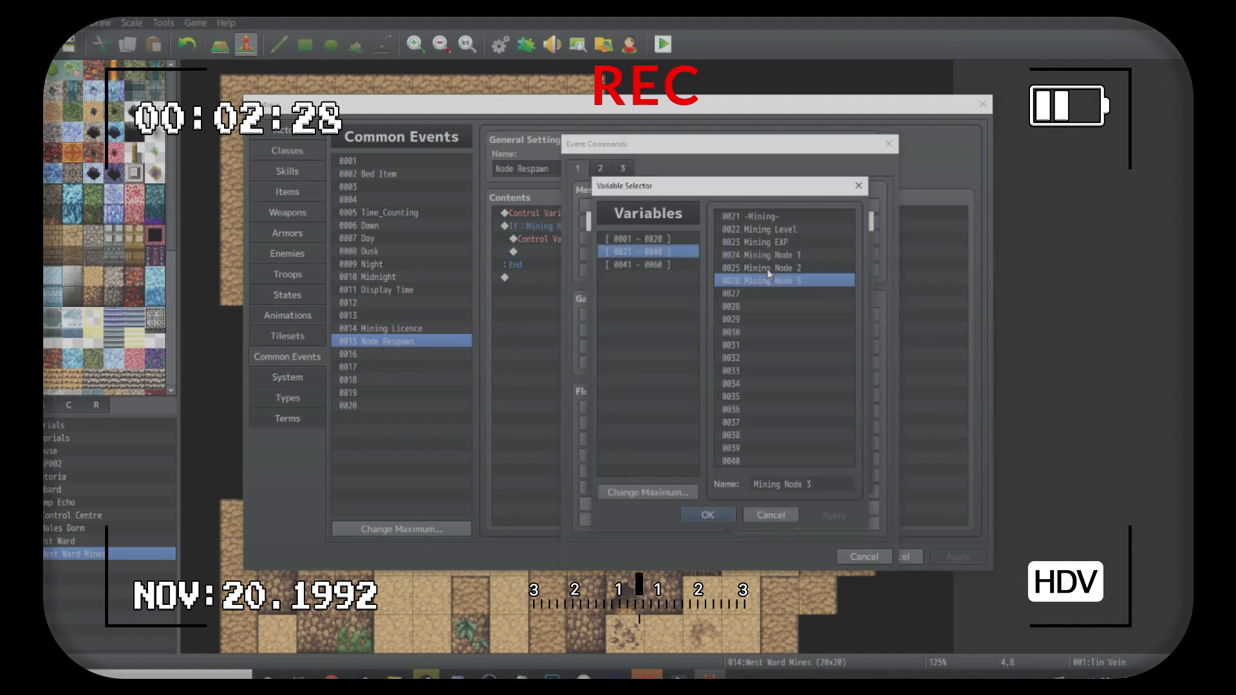
# Step: Add a Conditional Branch for Mining Node 3 = -1 containing Control Variables +1
pyautogui.click(708, 290)
pyautogui.doubleClick(708, 290)
pyautogui.click(648, 408)
pyautogui.click(792, 317)
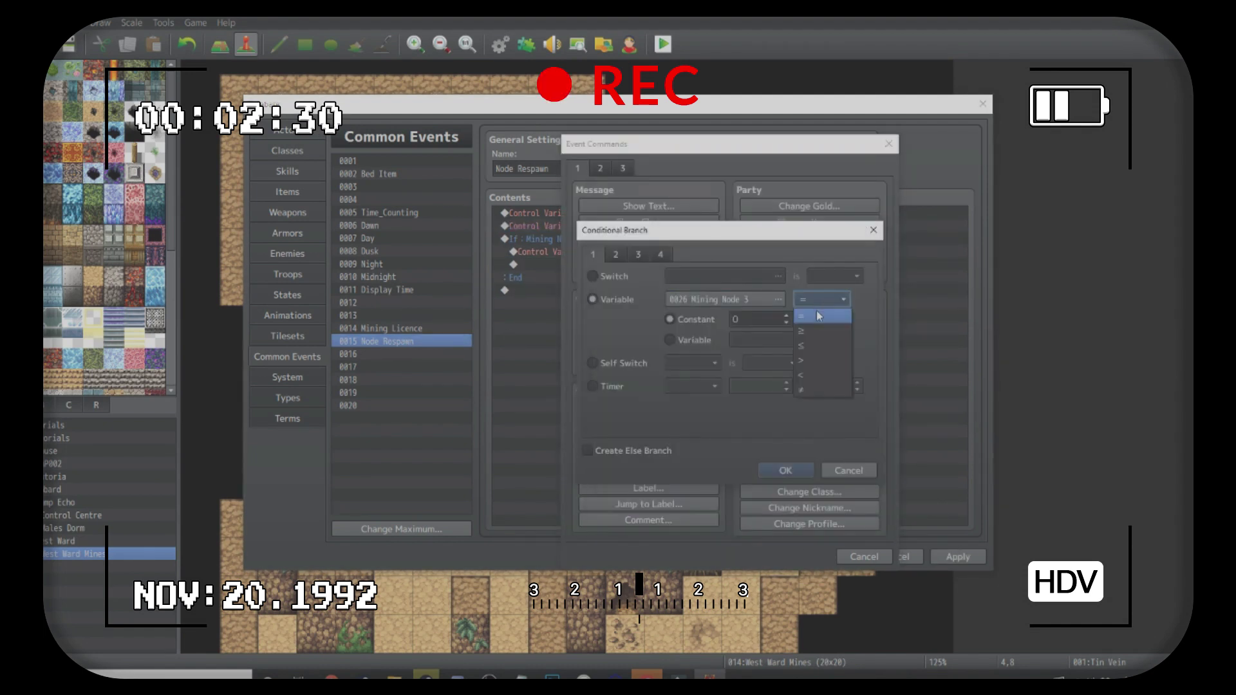
pyautogui.click(784, 469)
pyautogui.doubleClick(650, 303)
pyautogui.press('Escape')
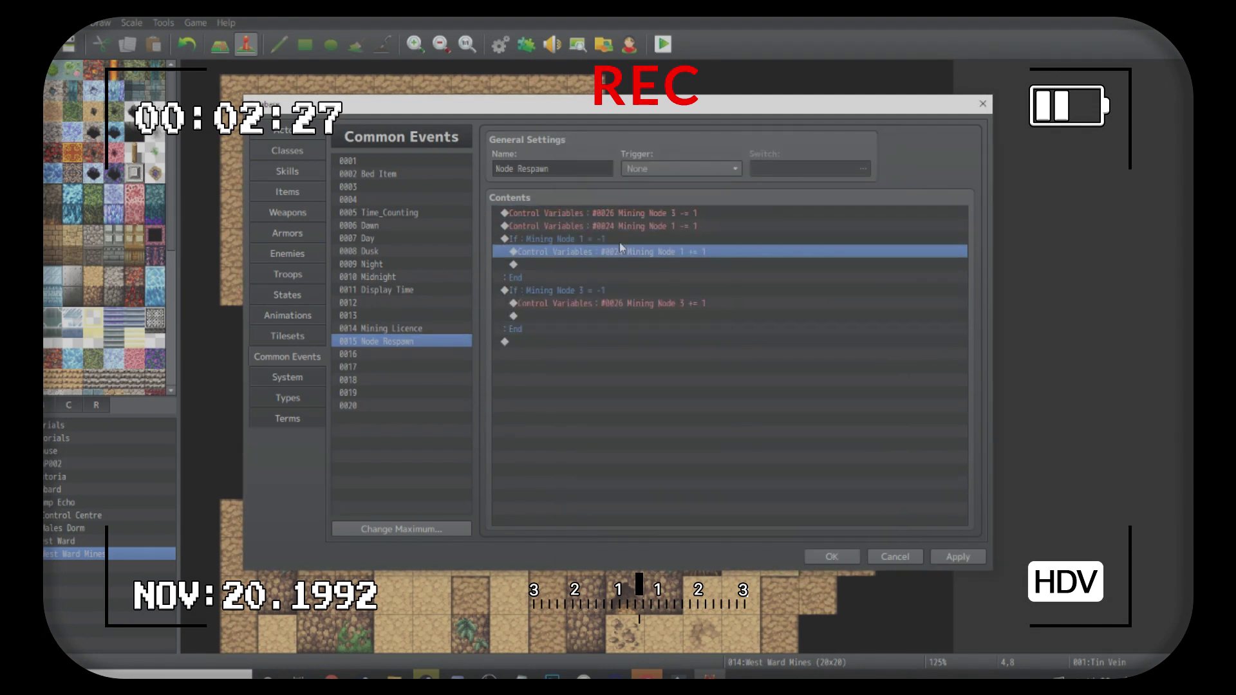
# Step: Review the Mining Node 1 decrease, then Time_Counting's call to Node Respawn
pyautogui.click(663, 226)
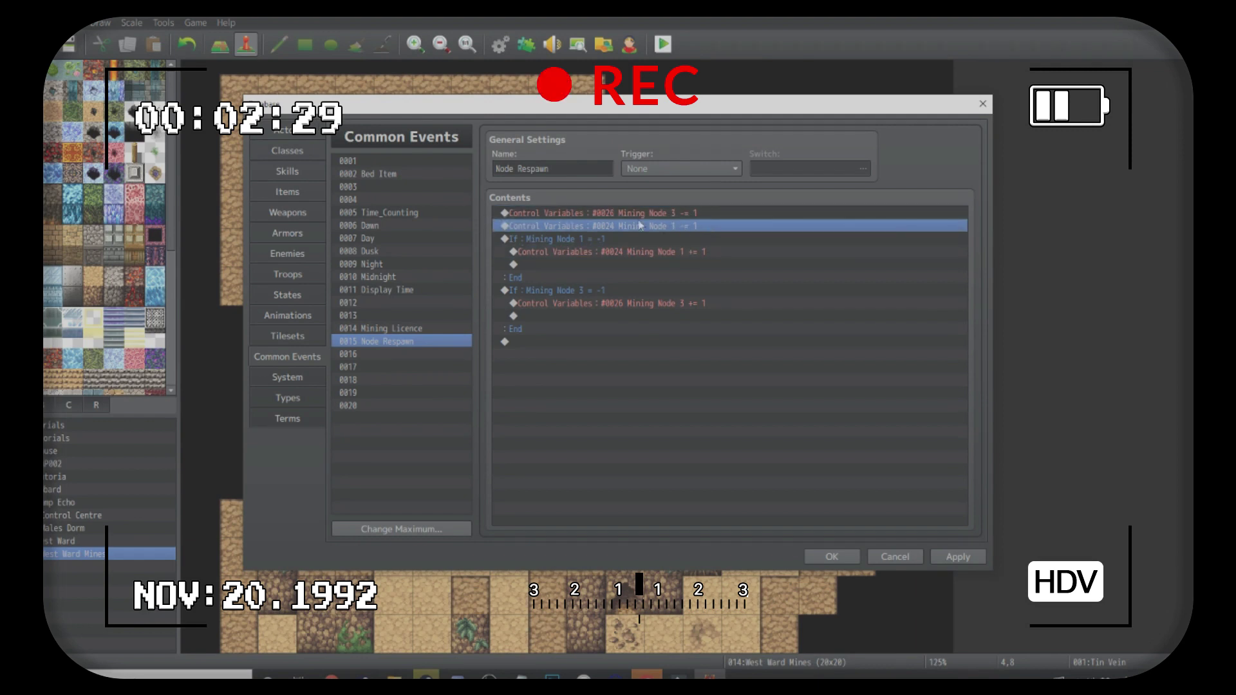
pyautogui.click(740, 251)
pyautogui.click(536, 342)
pyautogui.click(387, 212)
pyautogui.click(563, 316)
pyautogui.click(563, 380)
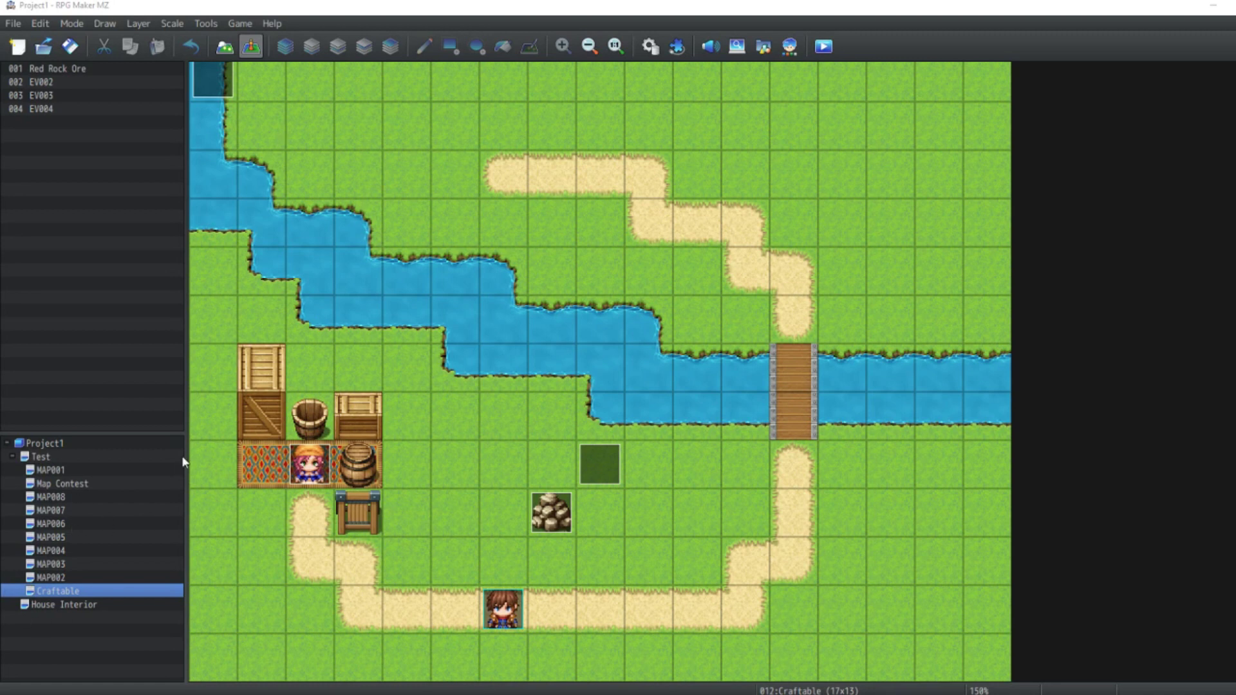
# Step: Browse MAP004 and MAP003, then open Craftable and close its Map Properties unchanged
pyautogui.click(53, 547)
pyautogui.click(58, 577)
pyautogui.click(57, 551)
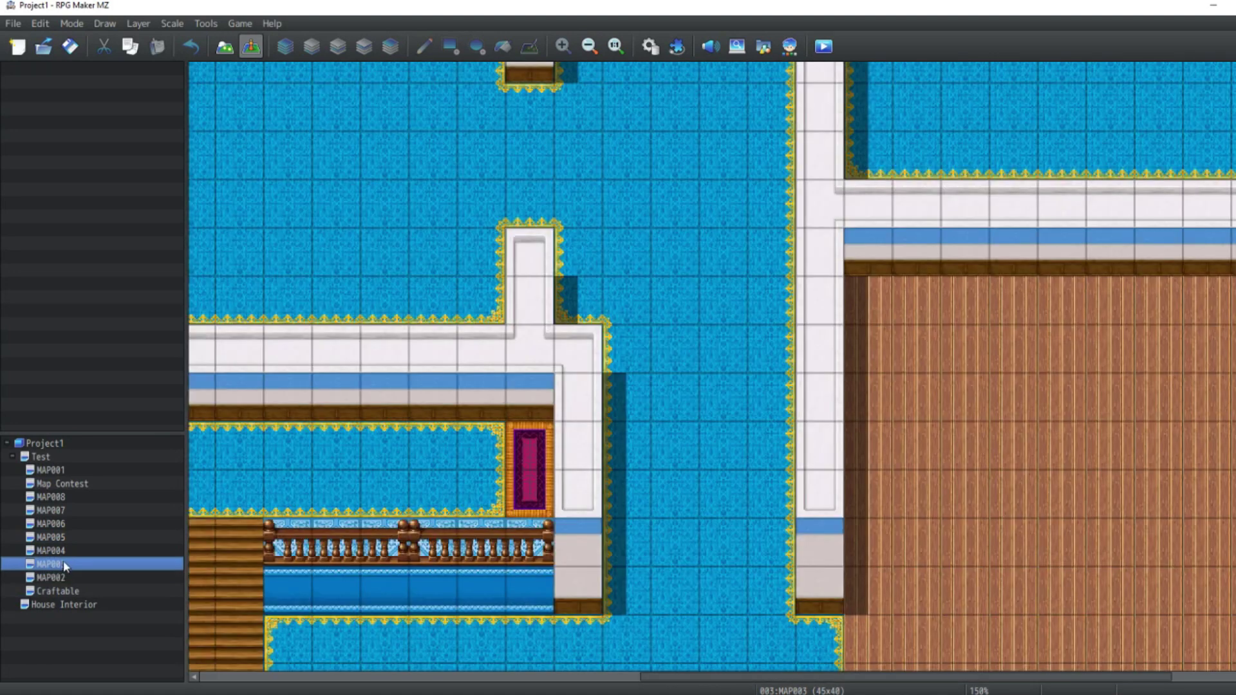
pyautogui.click(79, 593)
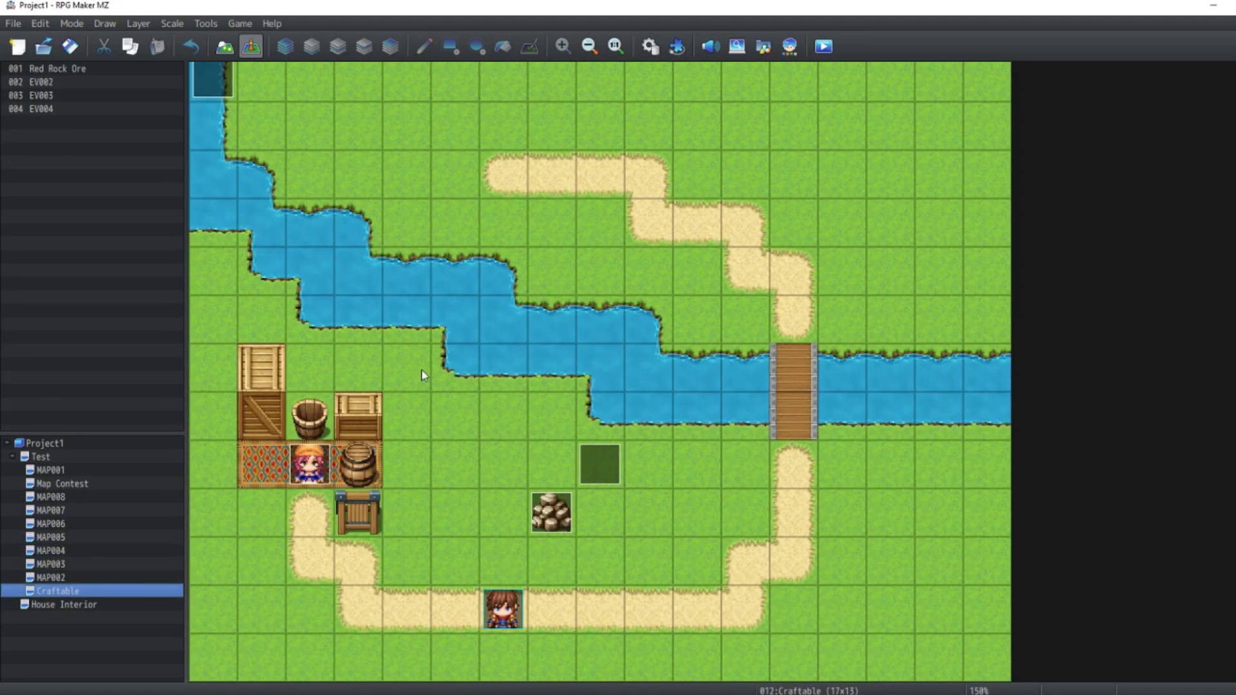
pyautogui.doubleClick(60, 593)
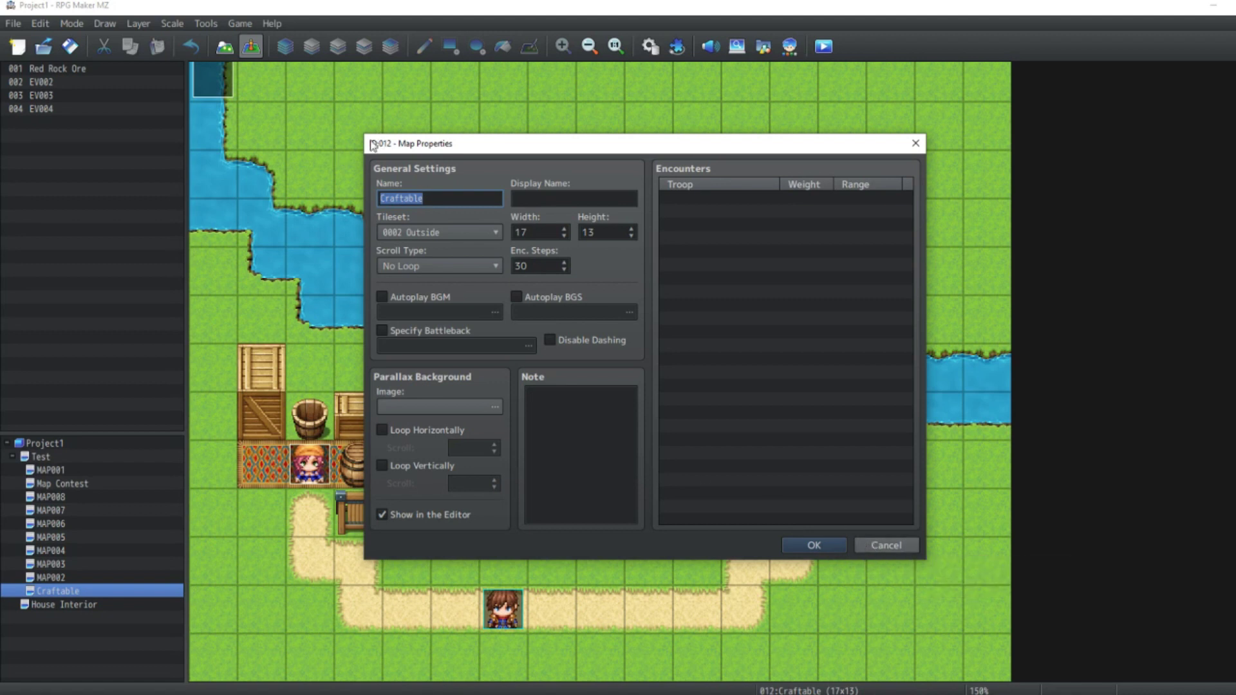
pyautogui.press('Escape')
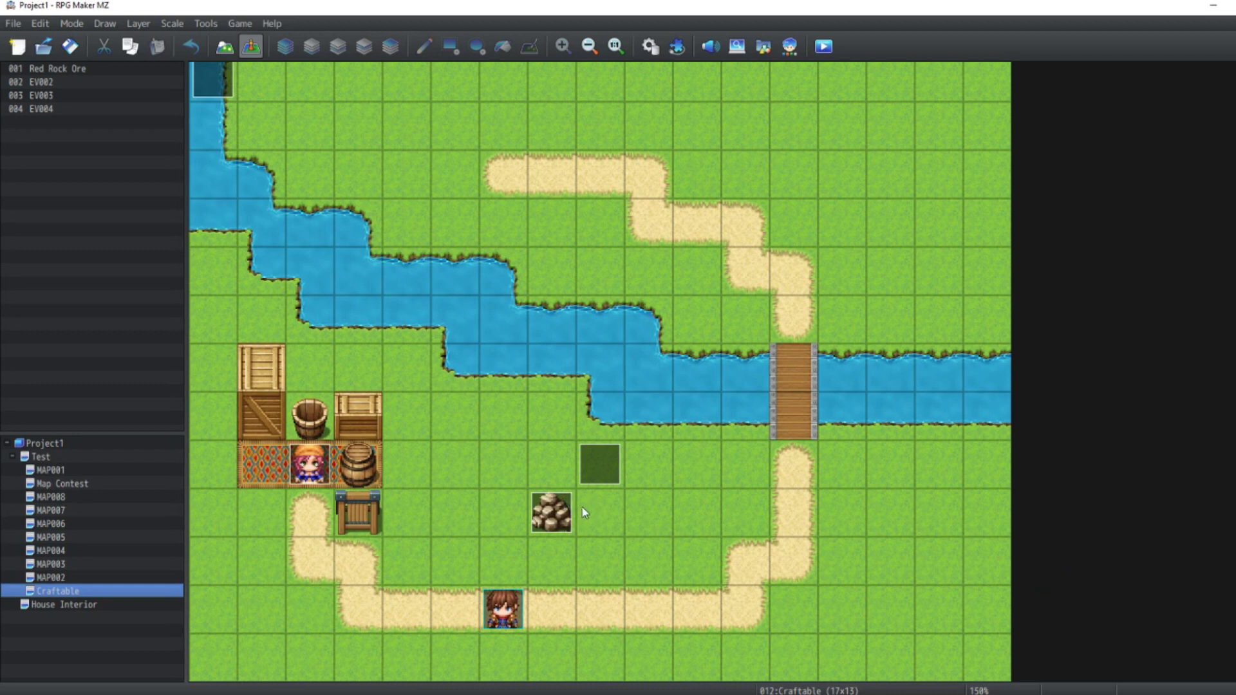
# Step: Select event 001 Red Rock Ore in Craftable's event list
pyautogui.click(63, 73)
pyautogui.press('Down')
pyautogui.press('Down')
pyautogui.press('Down')
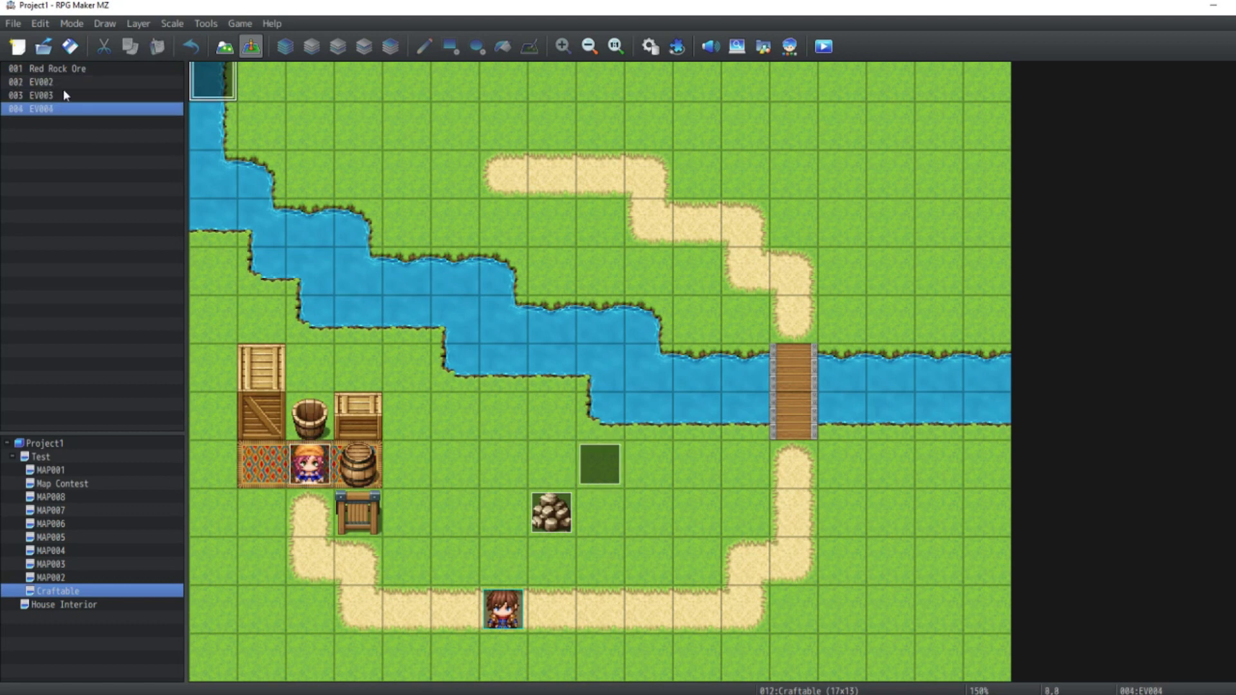
pyautogui.click(62, 84)
pyautogui.click(63, 73)
pyautogui.click(58, 84)
pyautogui.click(86, 73)
# Step: Open the Red Rock Ore event's Script command with Edit...
pyautogui.doubleClick(571, 513)
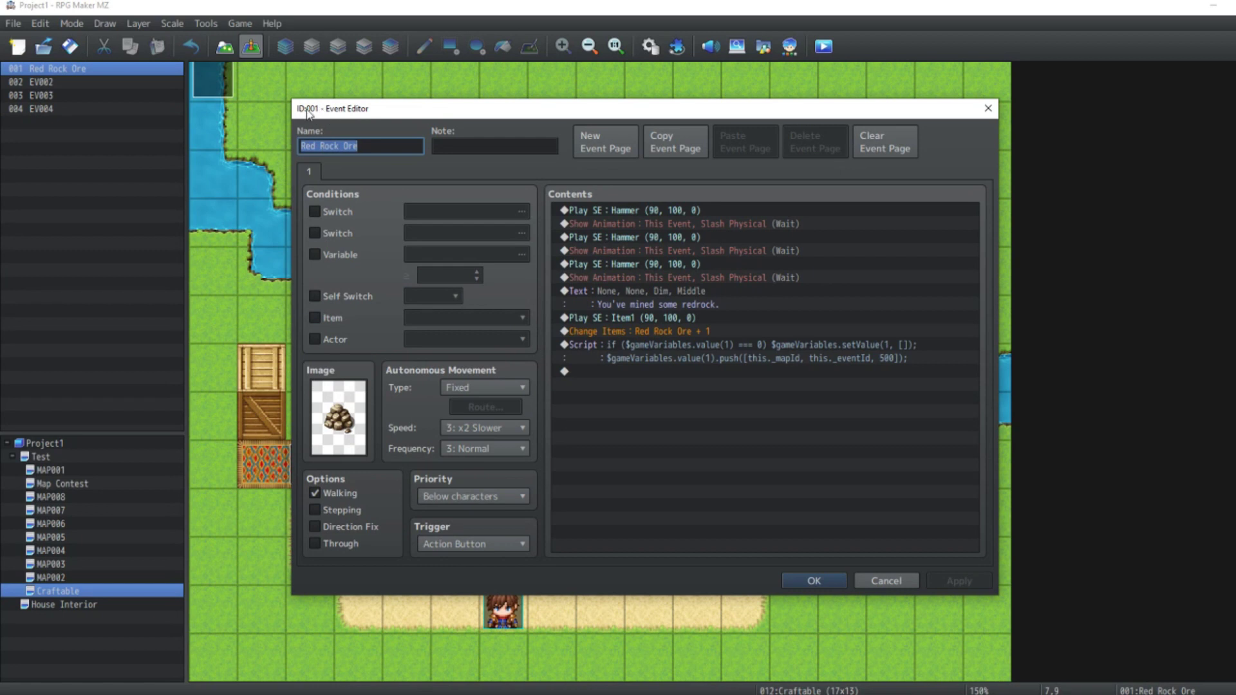
pyautogui.rightClick(762, 347)
pyautogui.click(798, 369)
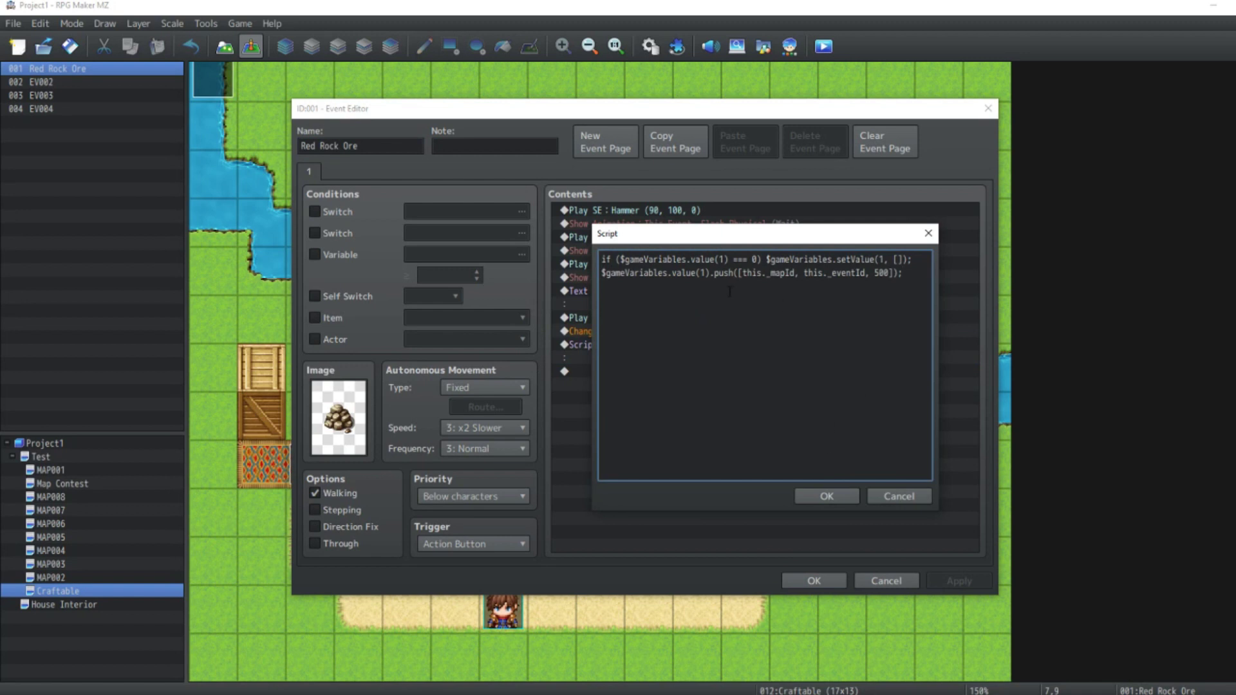
# Step: Highlight this._mapId, this._eventId and 500 in the script line
pyautogui.moveTo(743, 273); pyautogui.dragTo(796, 278)
pyautogui.moveTo(805, 273); pyautogui.dragTo(865, 276)
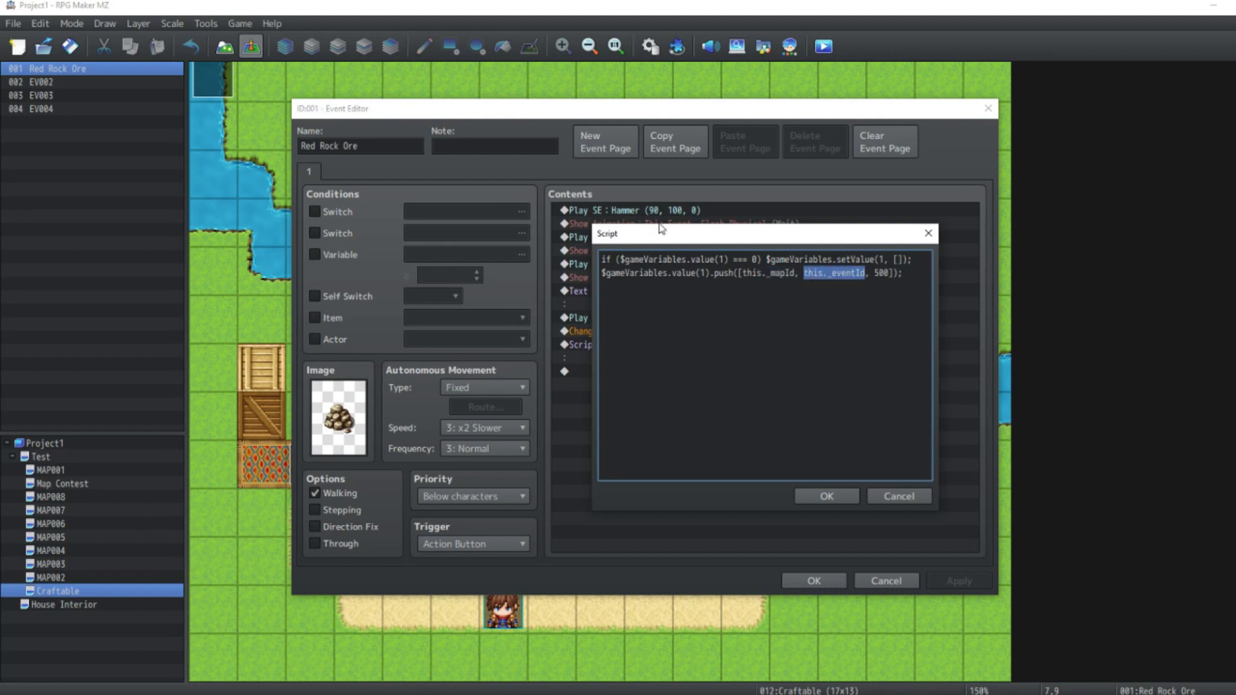
pyautogui.doubleClick(881, 274)
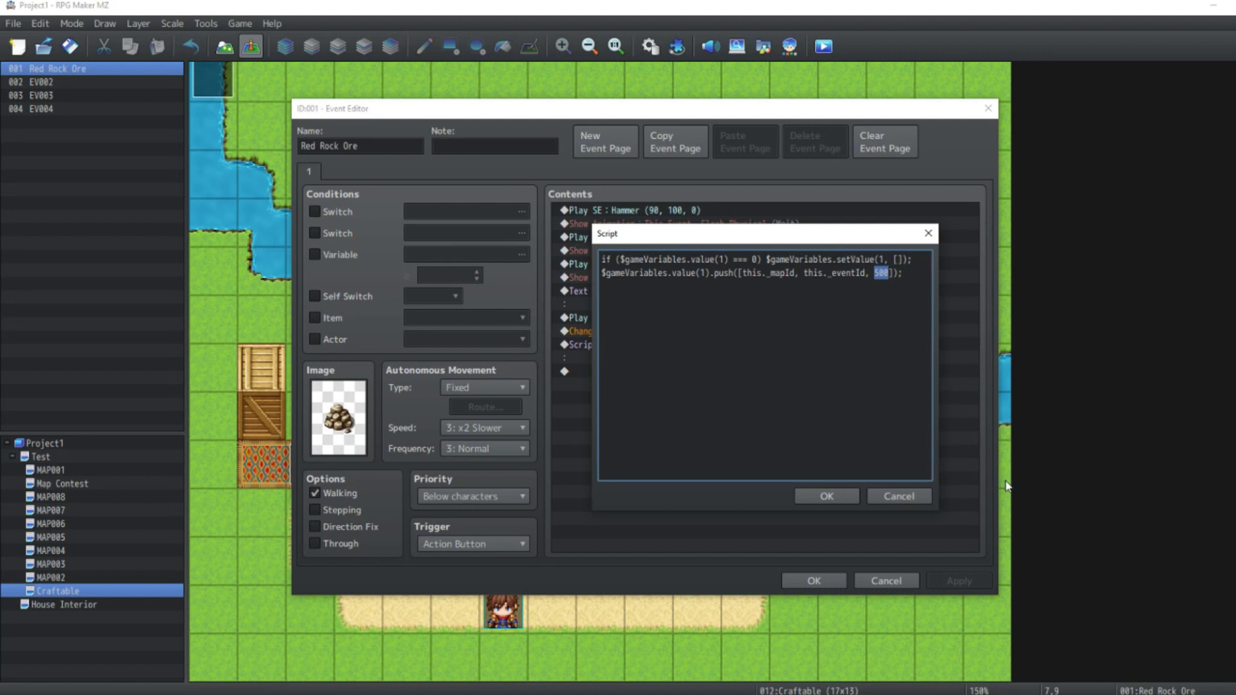
pyautogui.moveTo(757, 274); pyautogui.dragTo(856, 273)
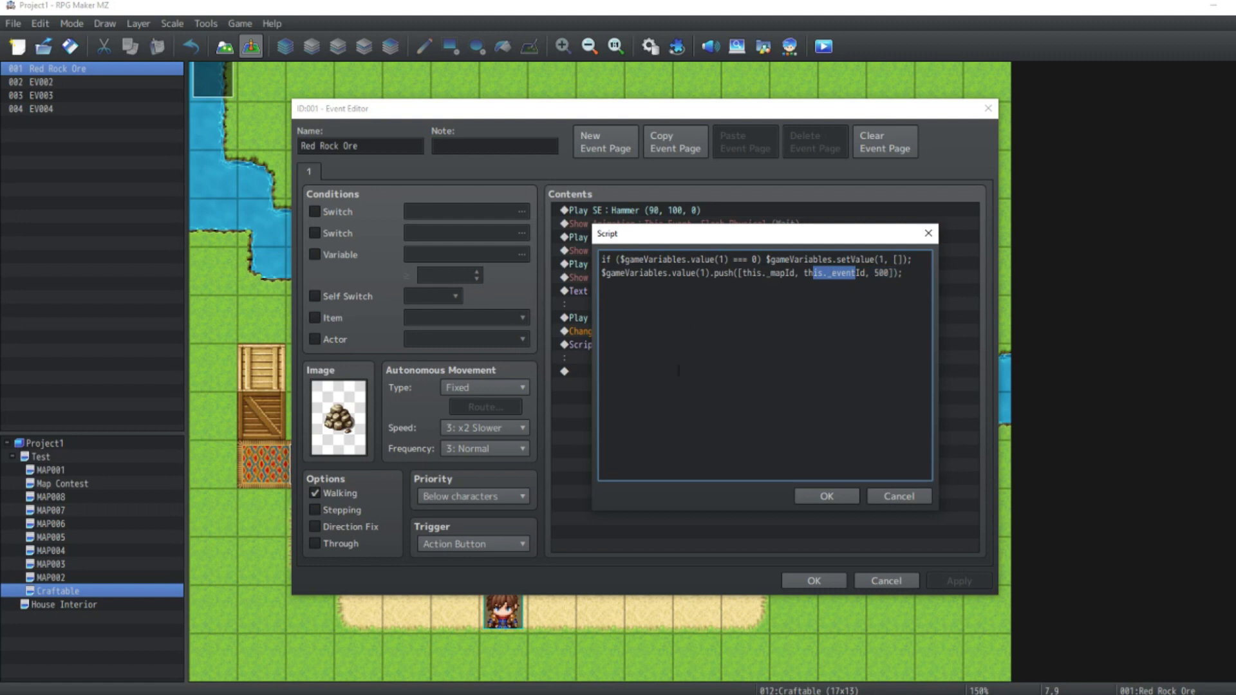
pyautogui.moveTo(745, 273); pyautogui.dragTo(786, 274)
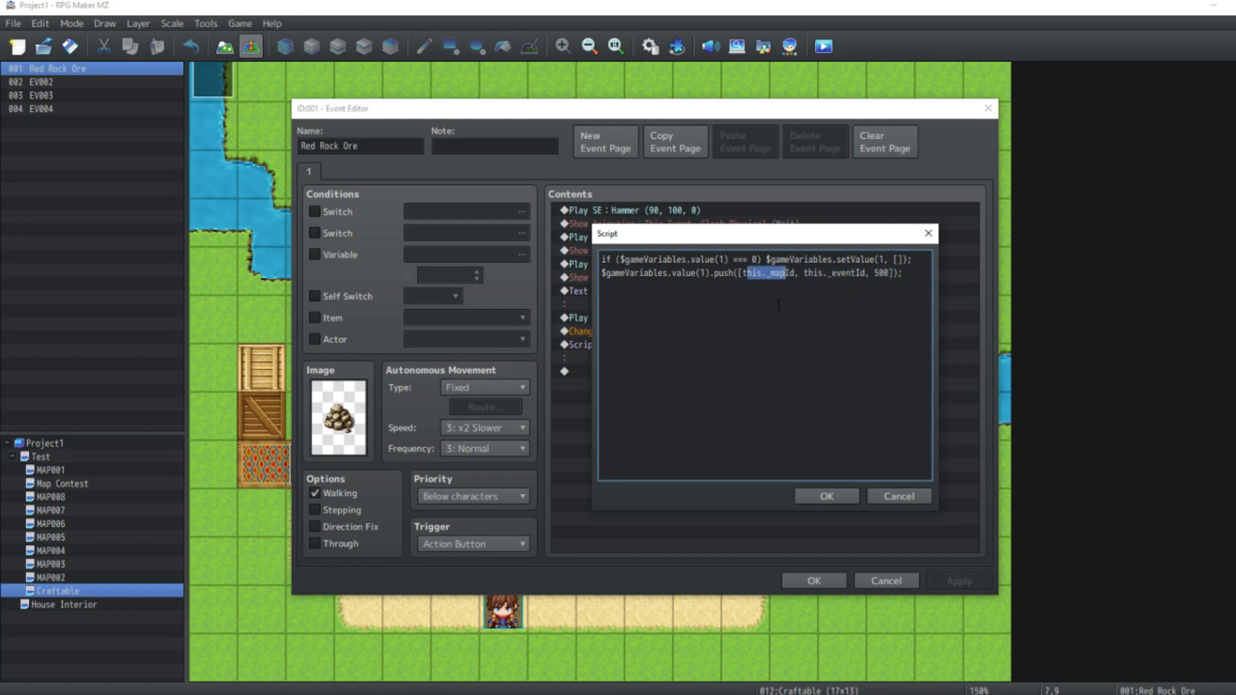
pyautogui.click(786, 273)
pyautogui.moveTo(795, 274); pyautogui.dragTo(866, 273)
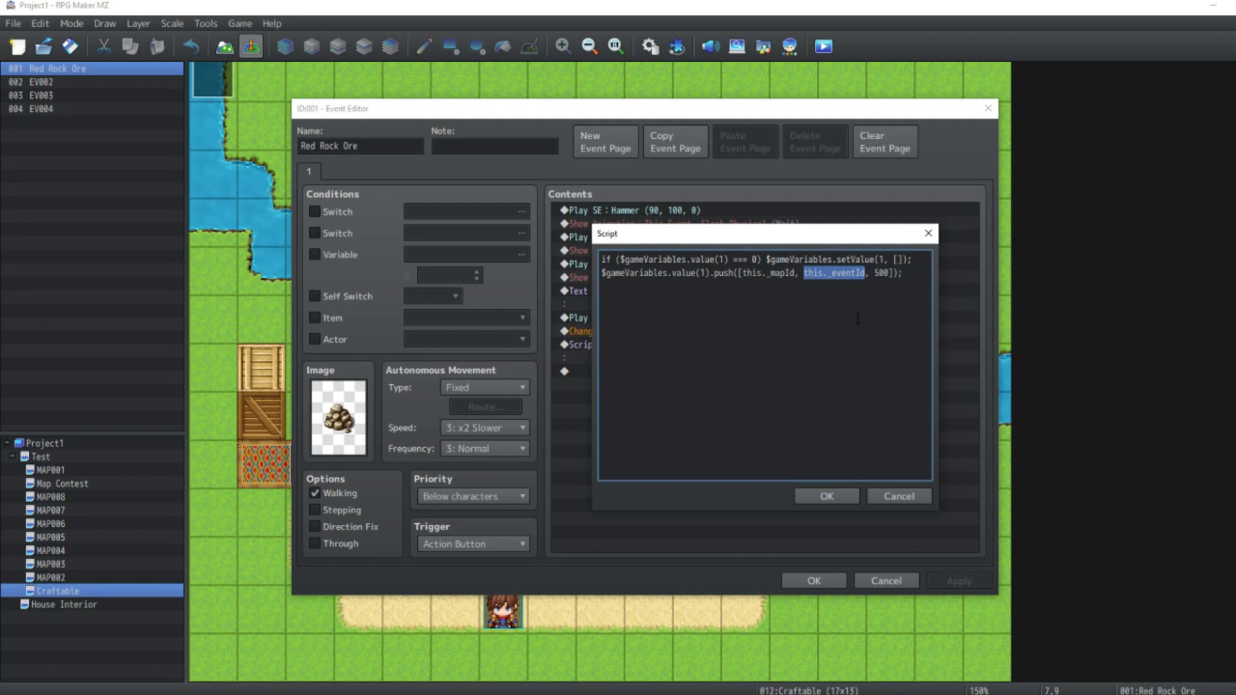
pyautogui.click(879, 274)
pyautogui.press('End')
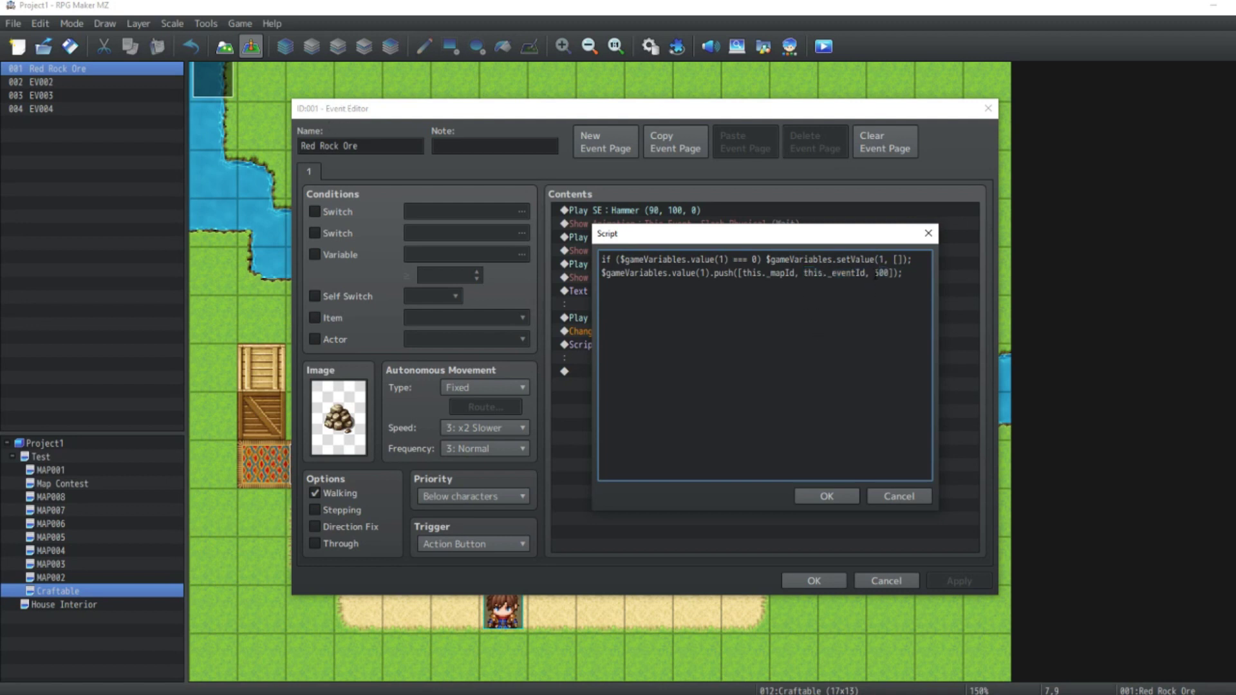
pyautogui.doubleClick(876, 273)
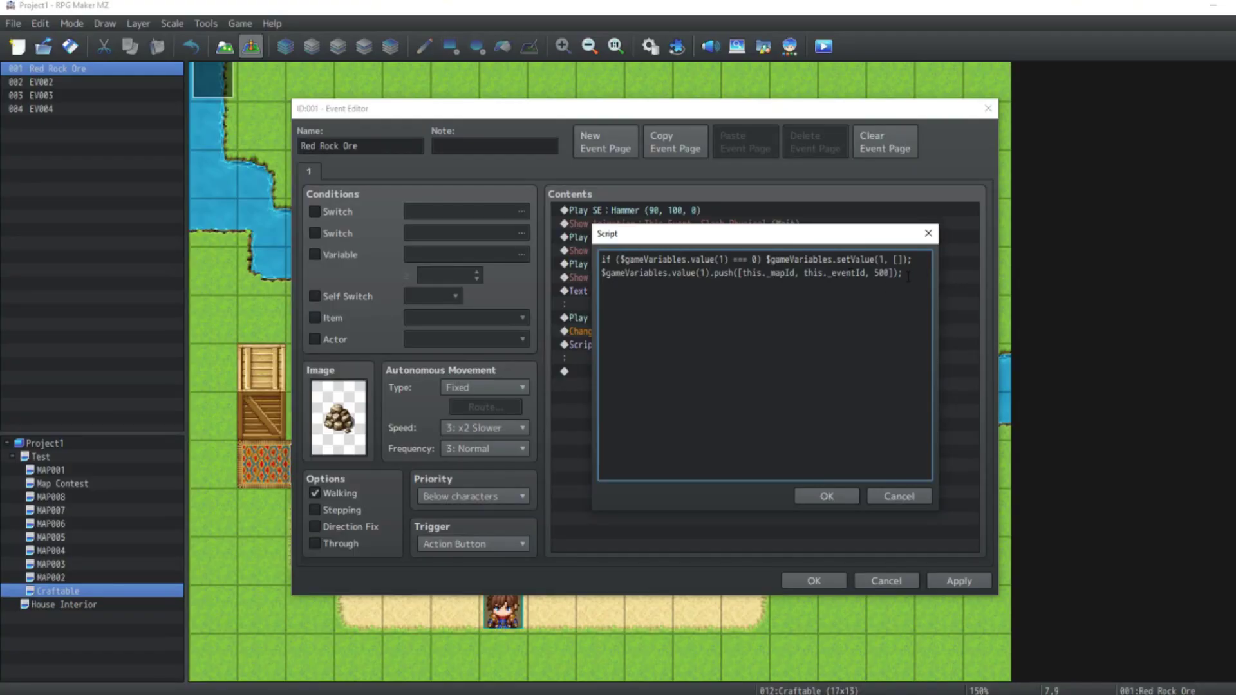
# Step: Append Control Self Switch: A = ON after the Red Rock Ore Script command
pyautogui.click(813, 495)
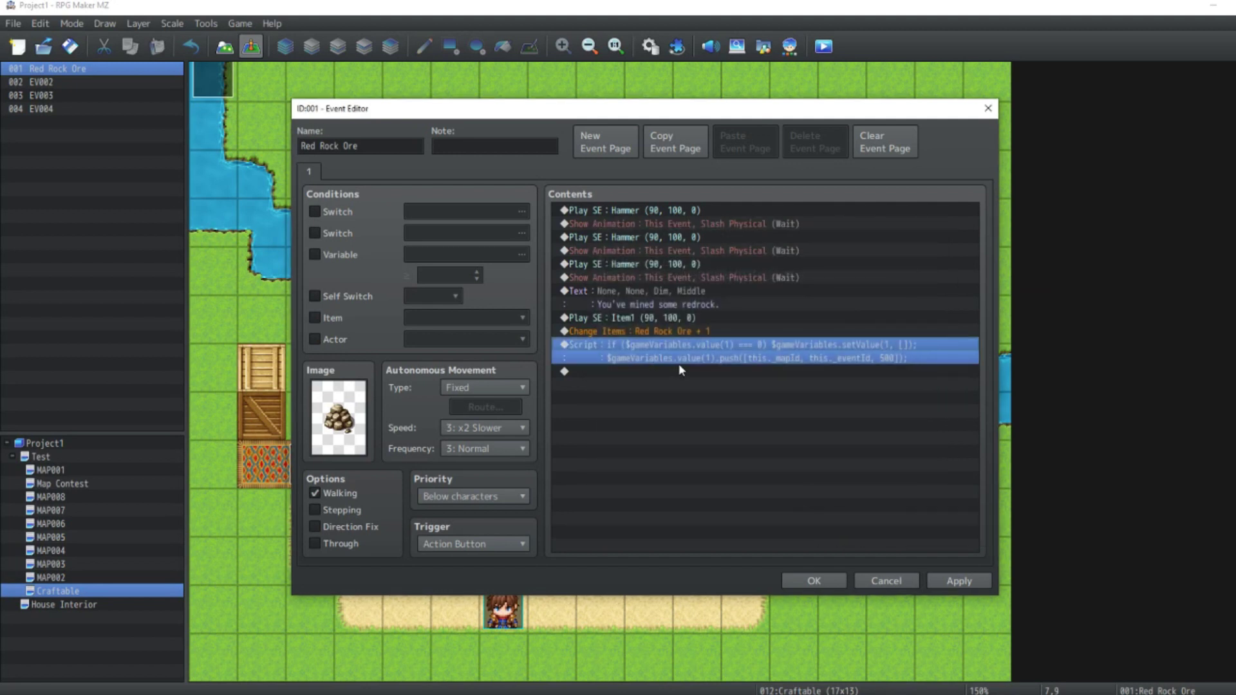
pyautogui.click(670, 372)
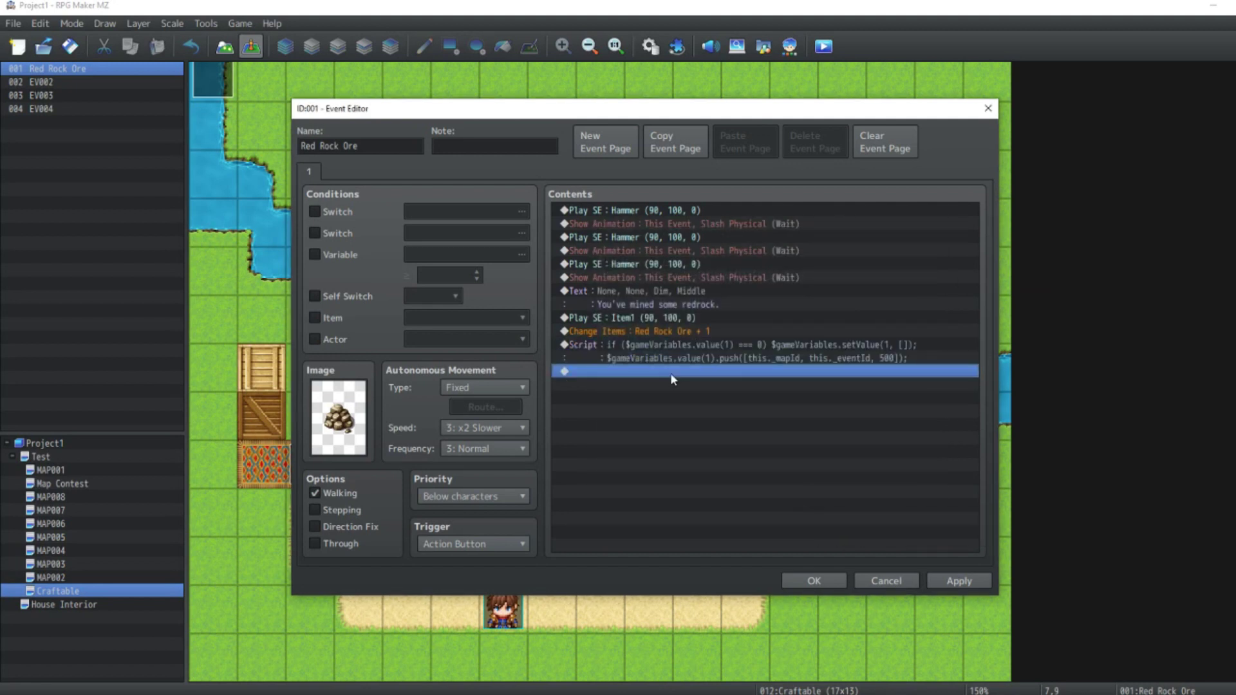
pyautogui.doubleClick(670, 373)
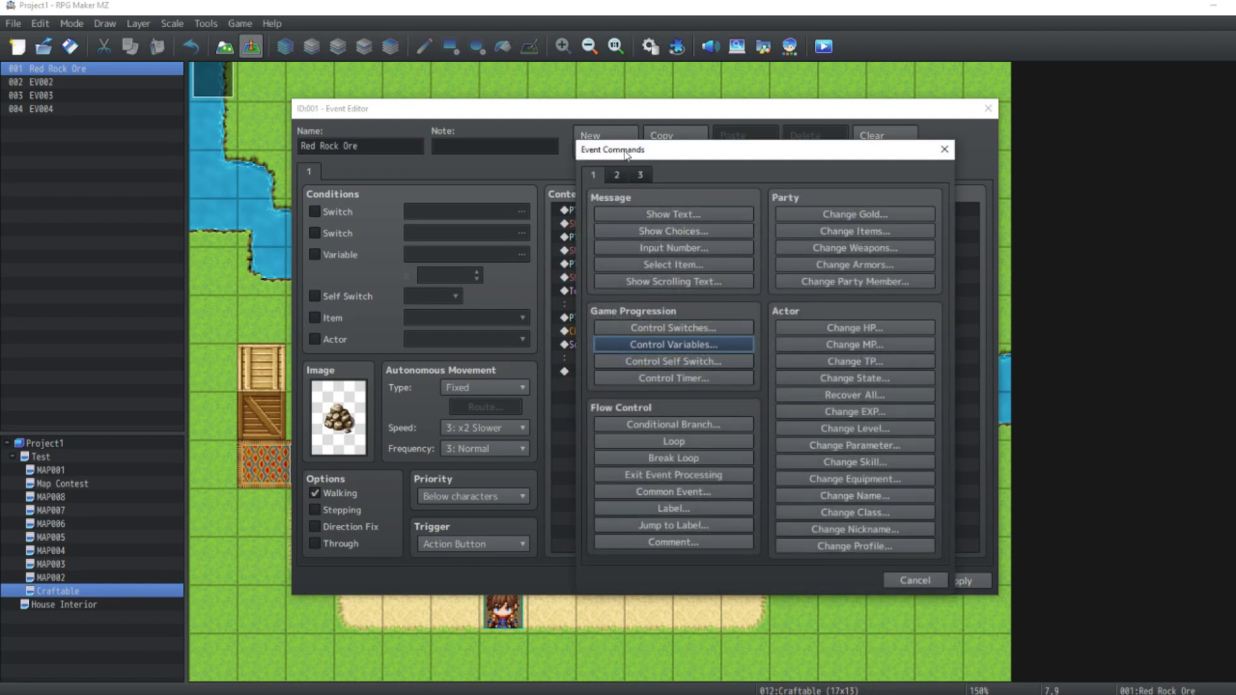
pyautogui.click(702, 360)
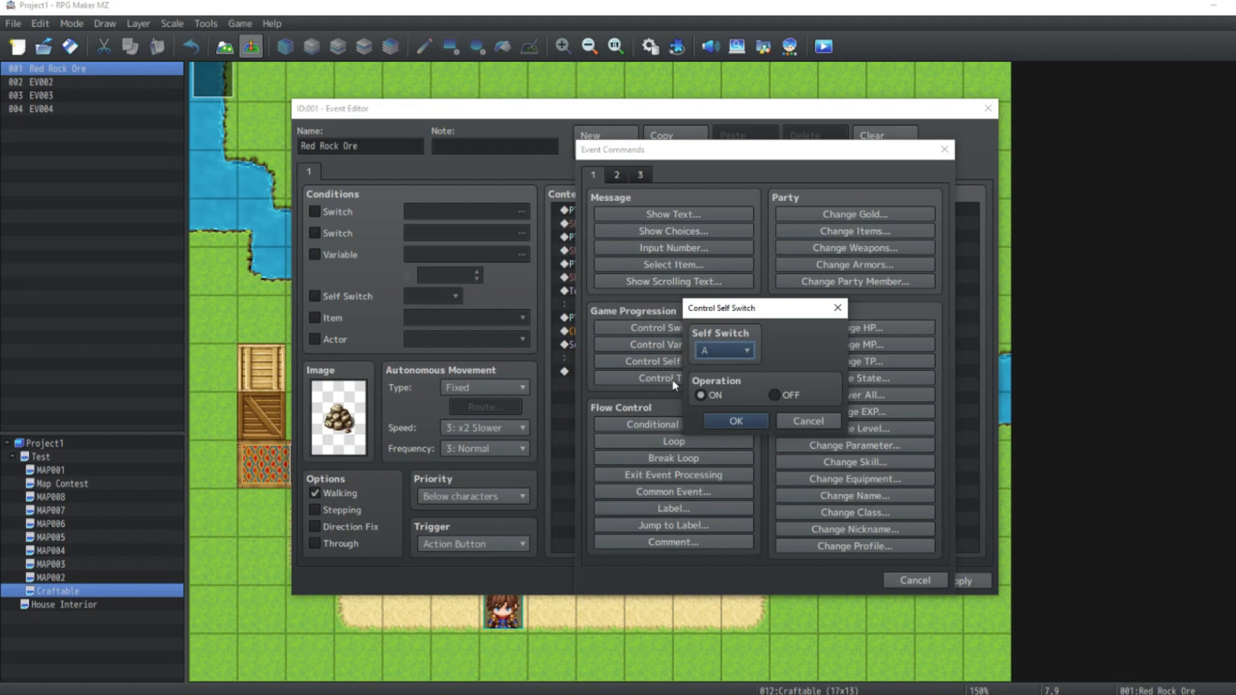
pyautogui.click(731, 422)
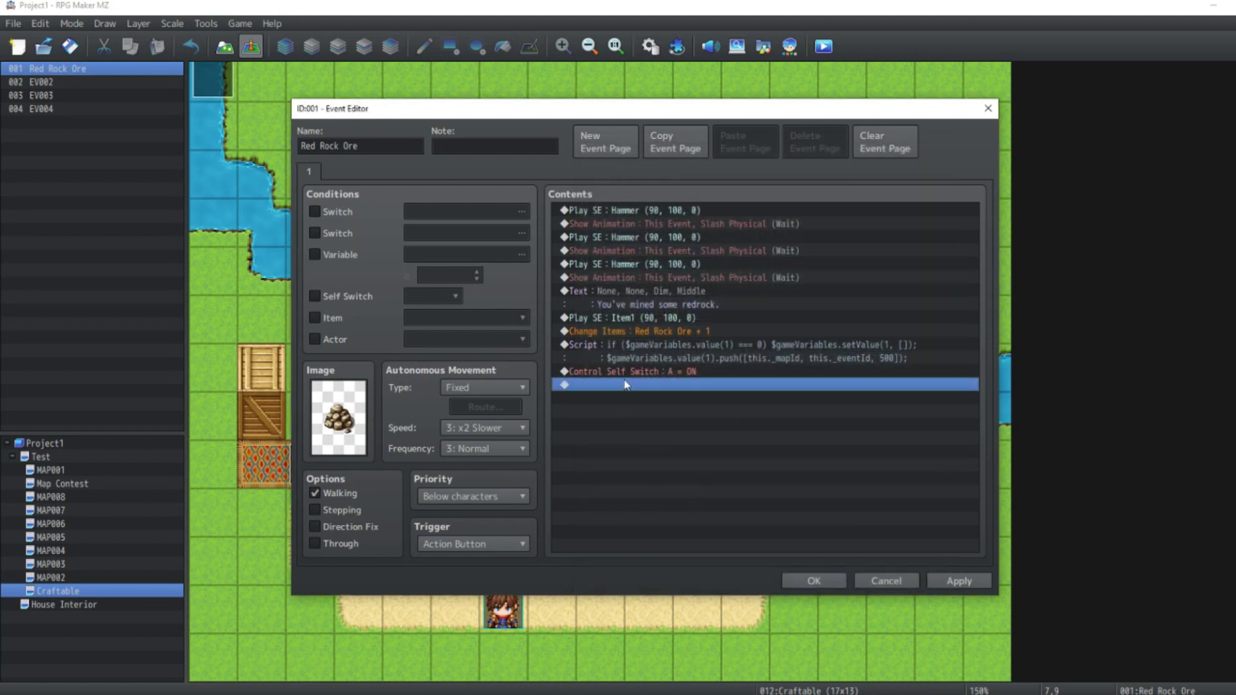
# Step: Add a second event page showing the depleted rubble image
pyautogui.click(594, 154)
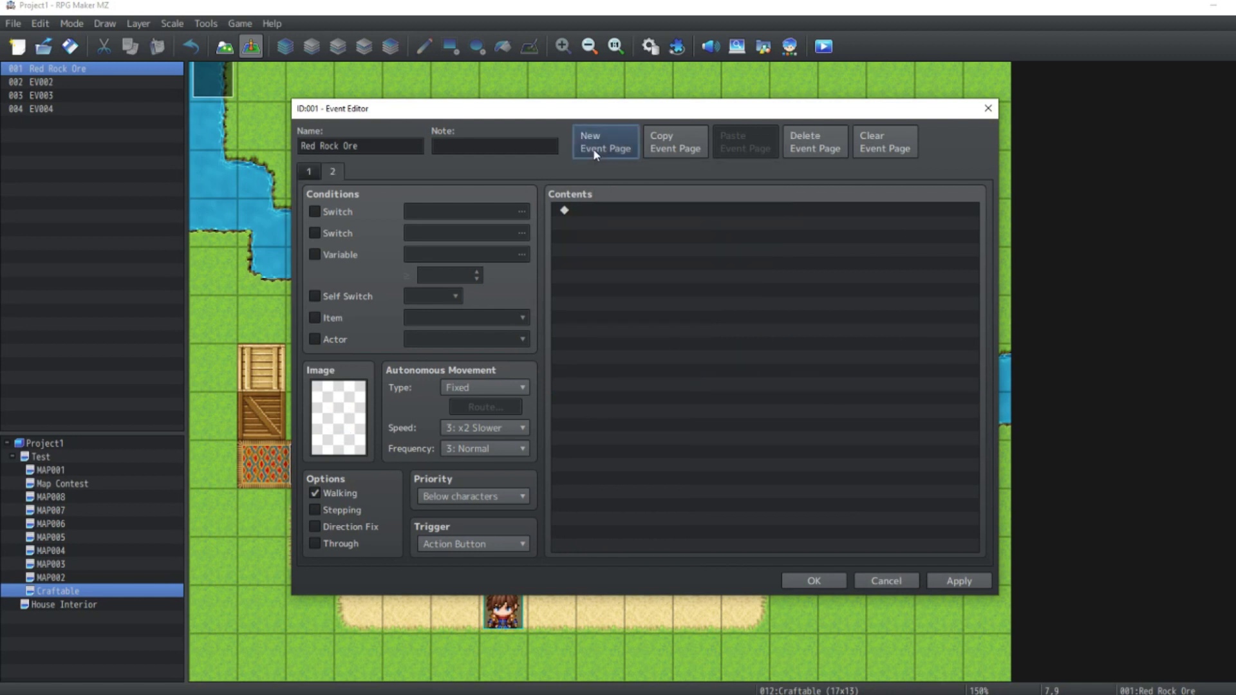
pyautogui.doubleClick(329, 408)
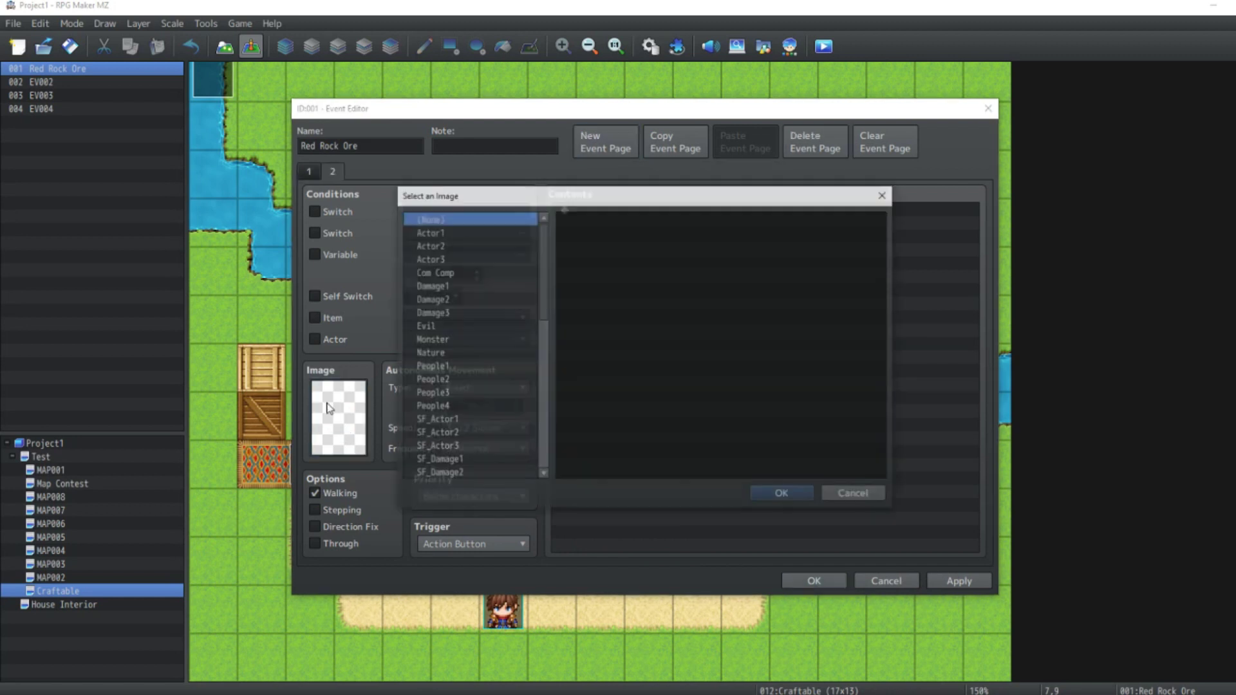
pyautogui.scroll(-1, 470, 378)
pyautogui.click(450, 458)
pyautogui.click(740, 300)
pyautogui.click(782, 495)
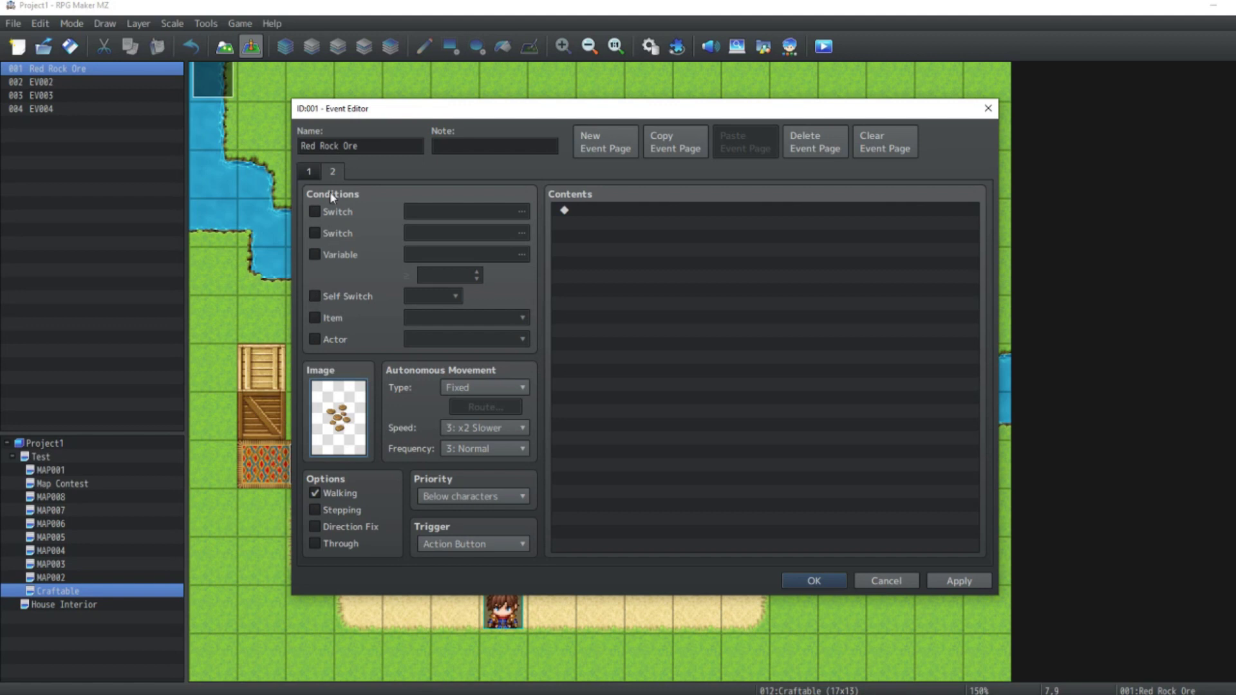
# Step: Require Self Switch A on page 2 and set both pages' priority to Same as characters
pyautogui.click(315, 295)
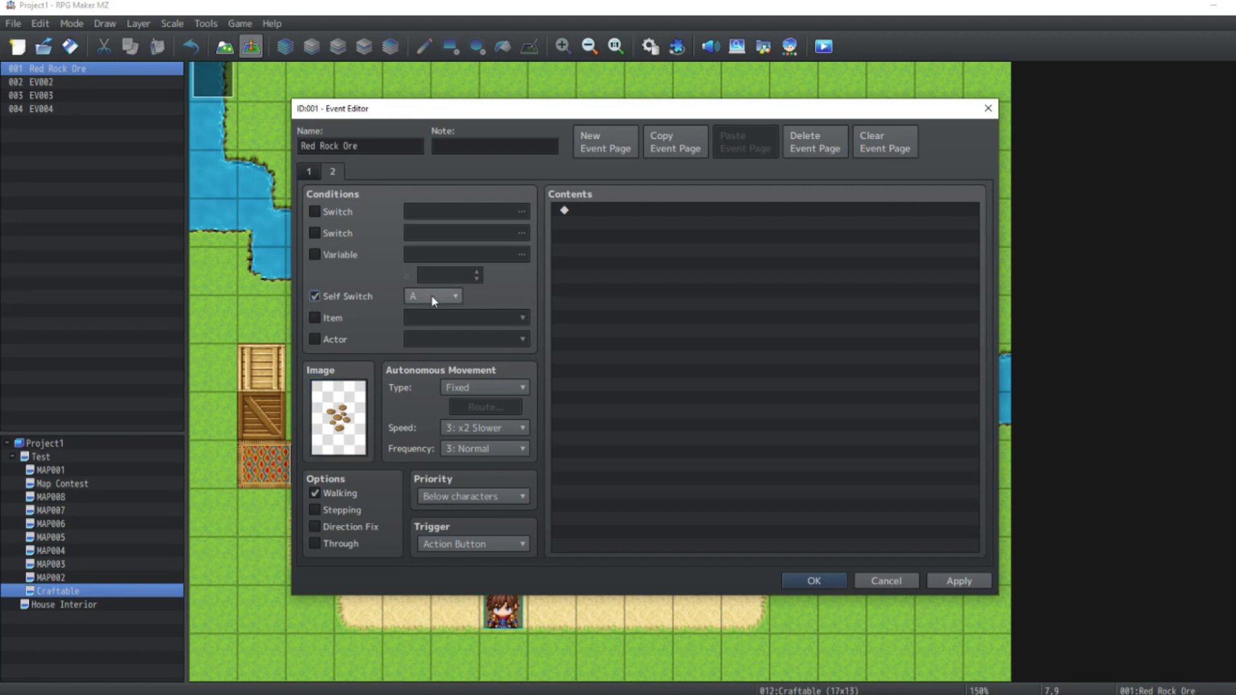
pyautogui.click(464, 500)
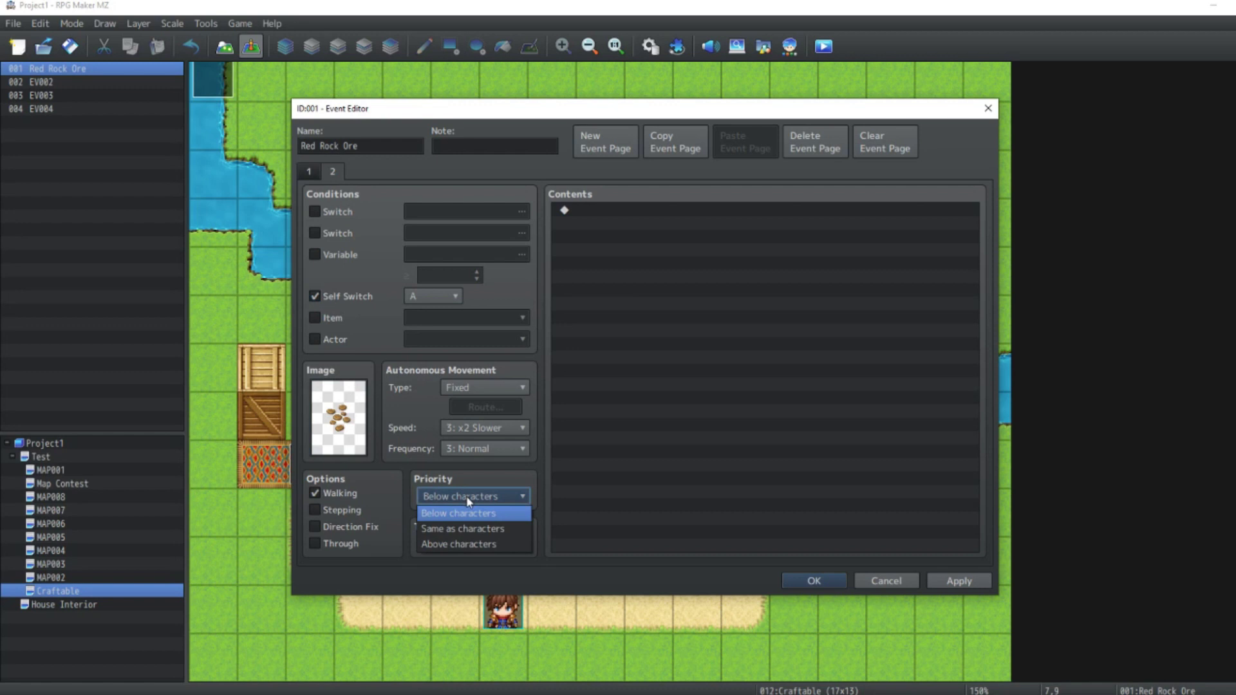
pyautogui.click(449, 529)
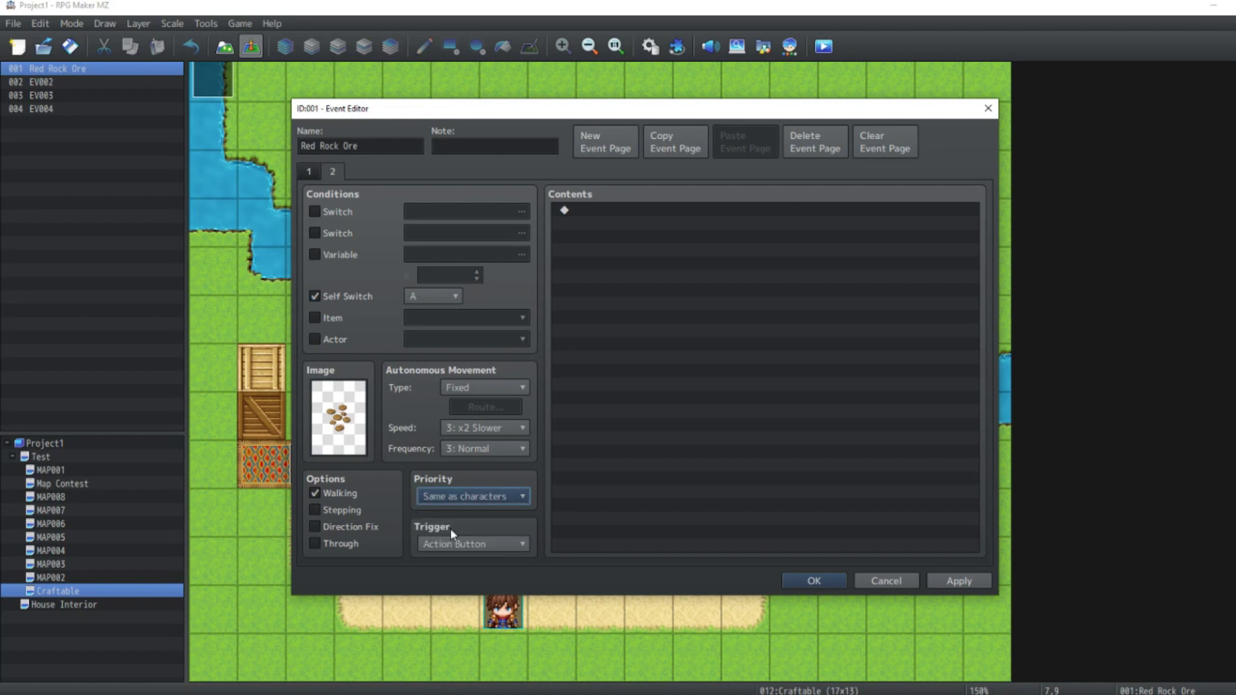
pyautogui.click(308, 172)
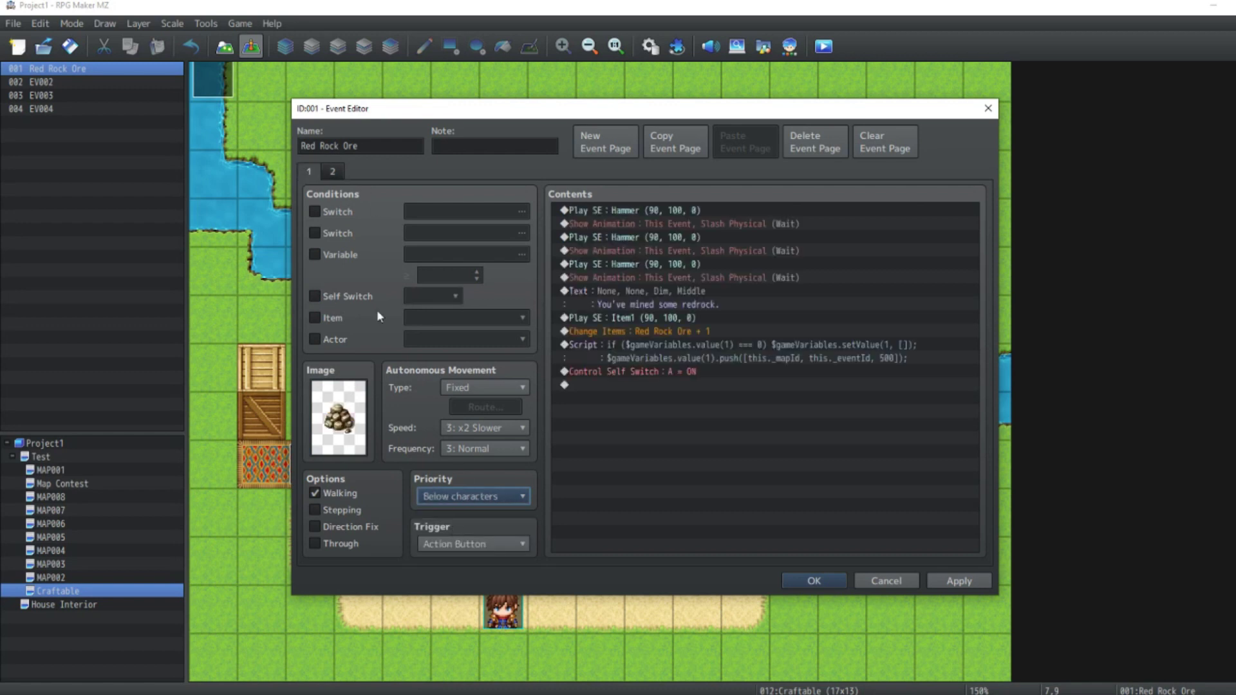
pyautogui.click(471, 496)
pyautogui.click(449, 526)
# Step: In playtest, mine the rock and confirm one Red Rock Ore in the Item menu
pyautogui.click(332, 171)
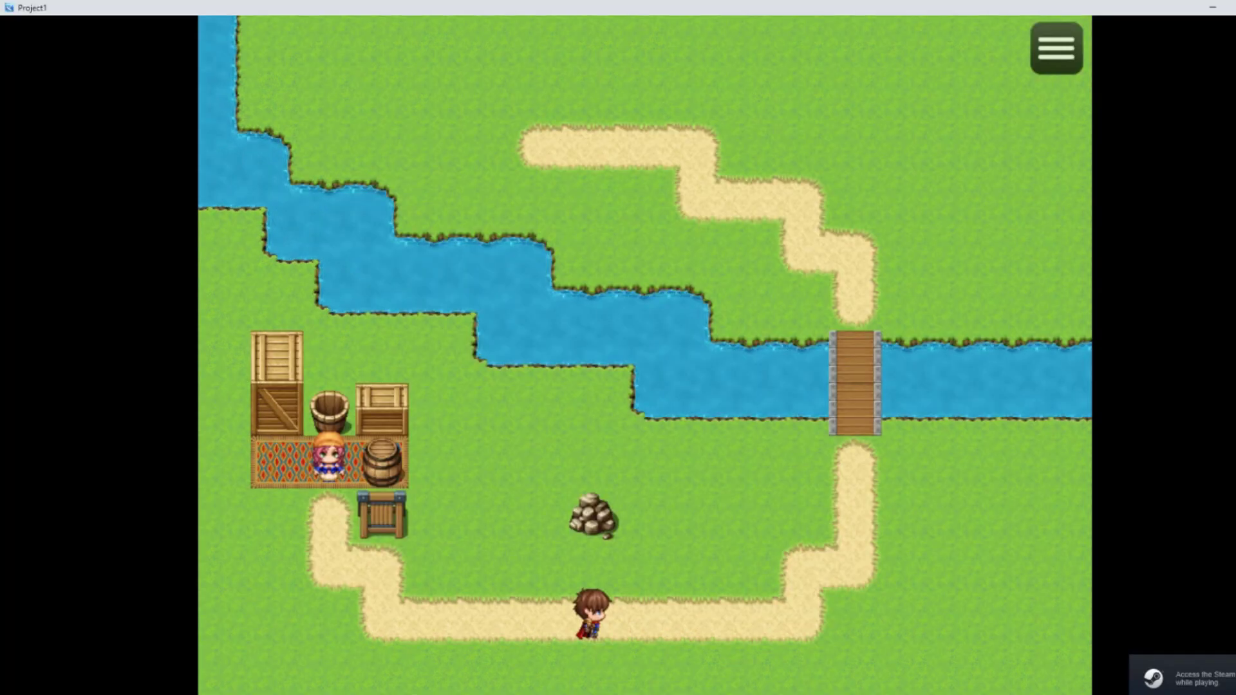
pyautogui.press('Right')
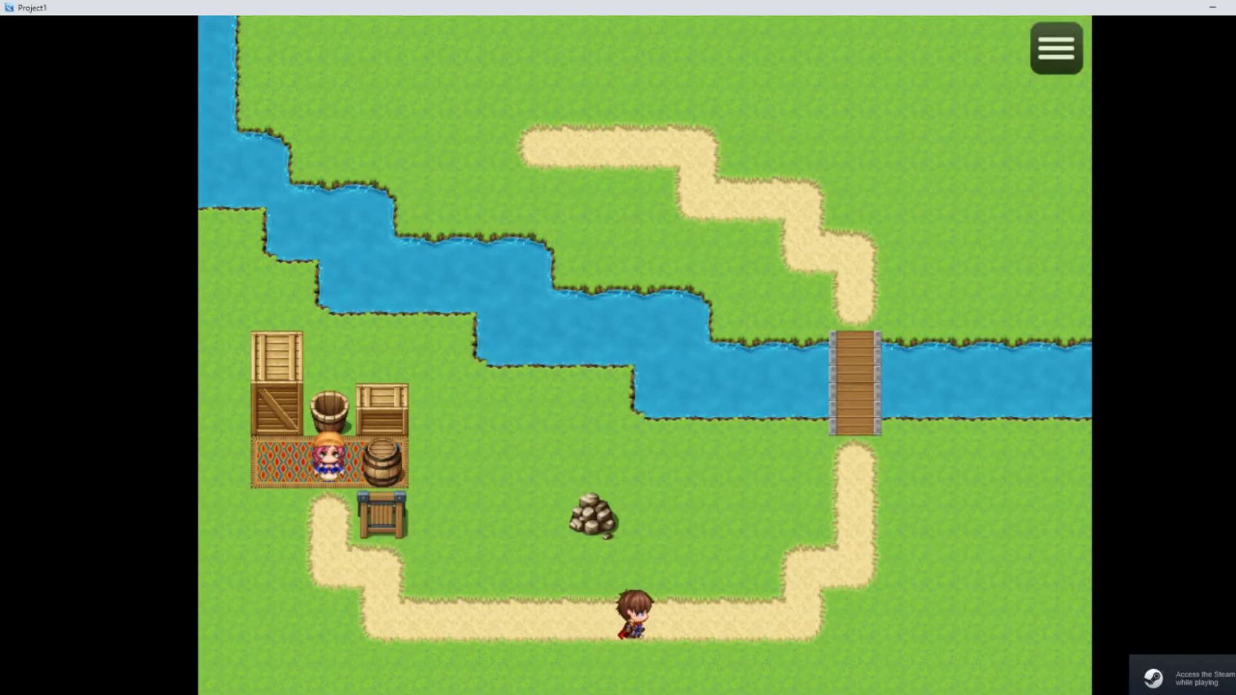
pyautogui.press('Up')
pyautogui.press('Up')
pyautogui.press('Left')
pyautogui.press('Return')
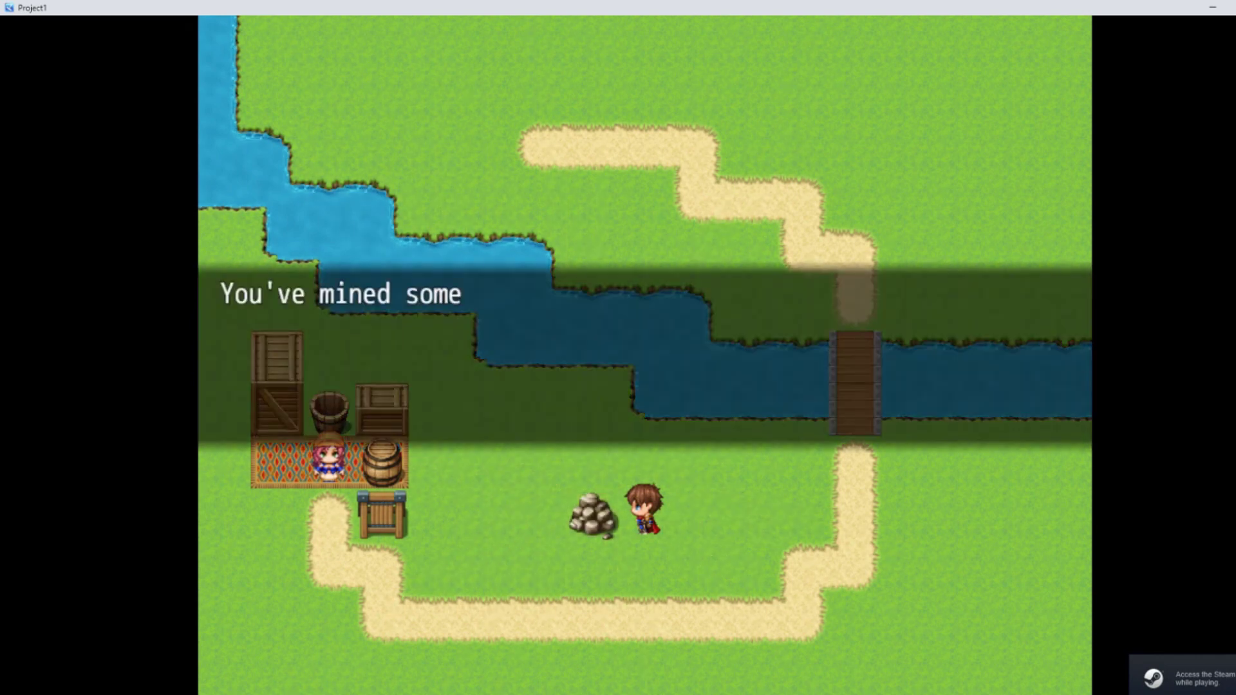
pyautogui.press('Return')
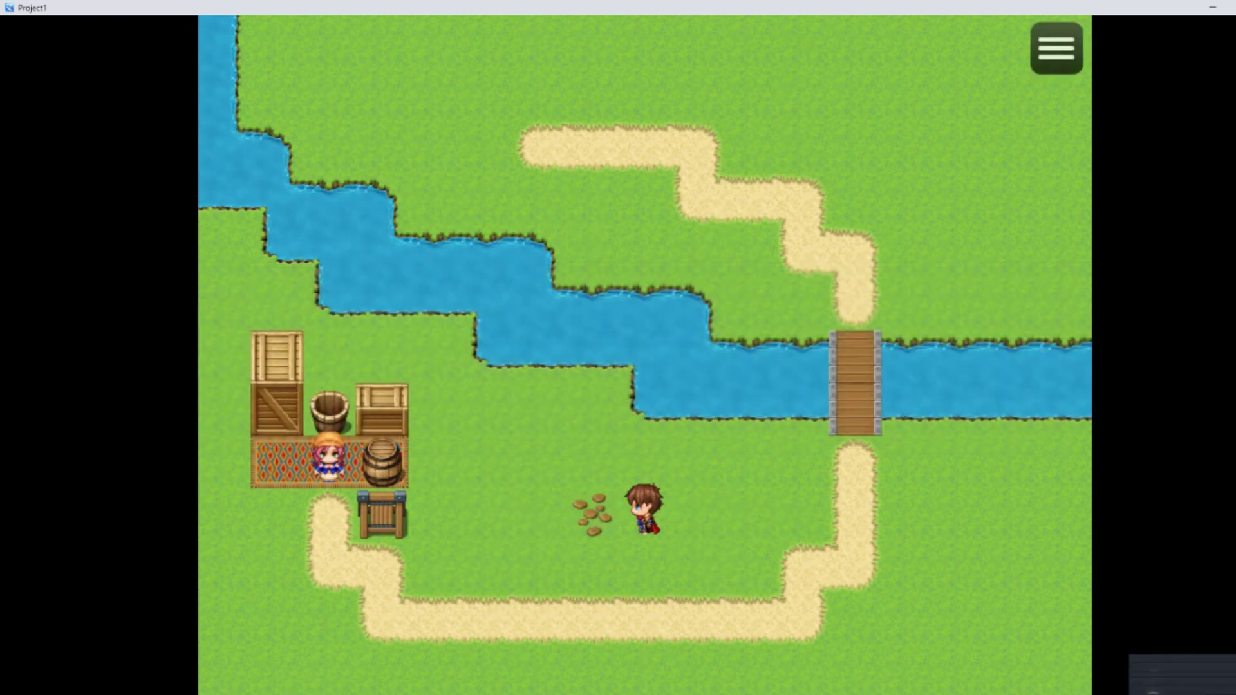
pyautogui.press('Escape')
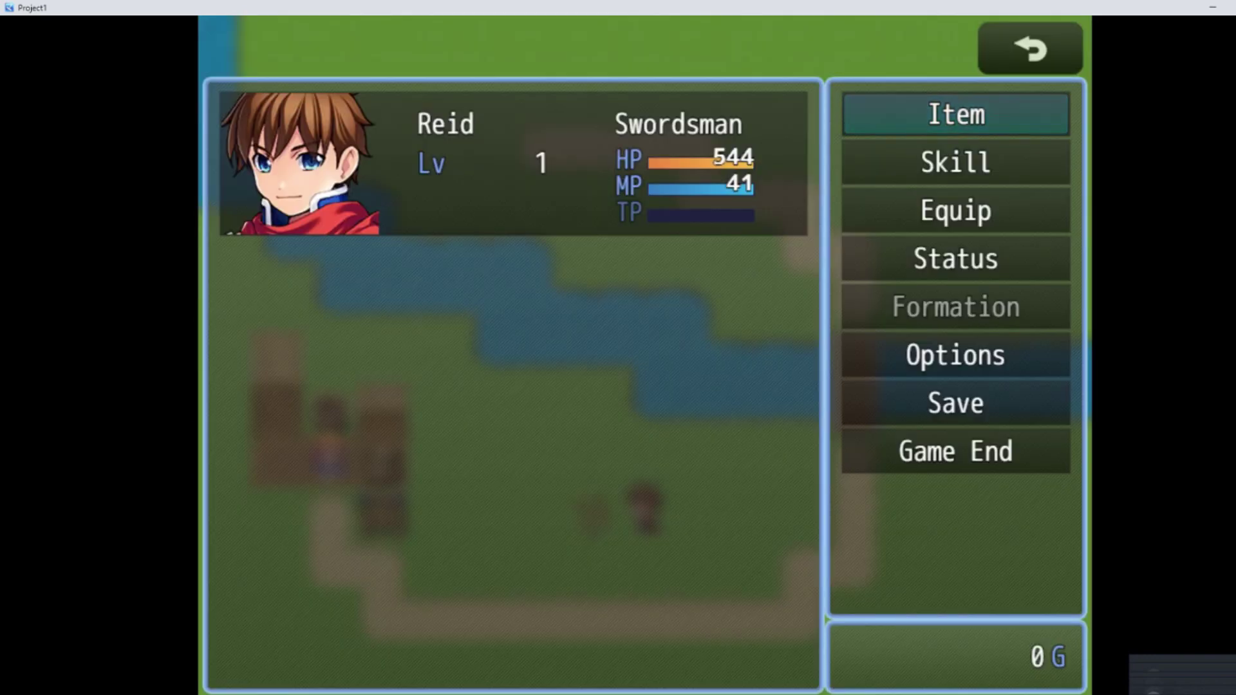
pyautogui.press('Return')
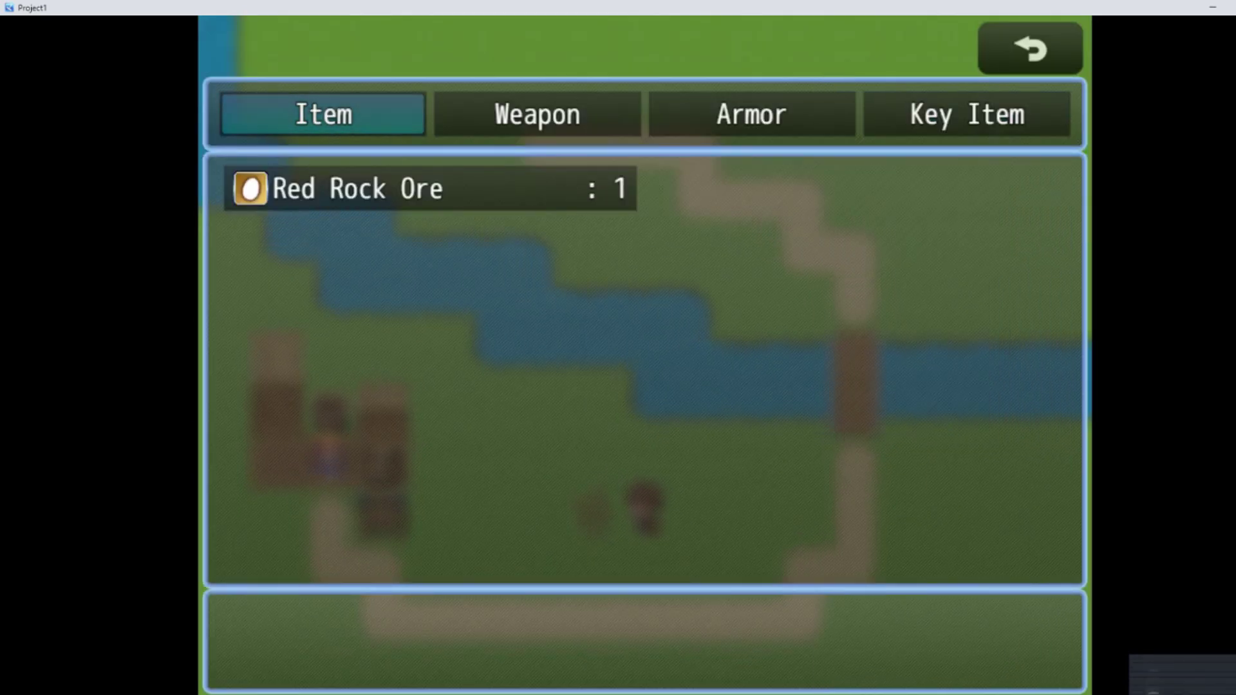
pyautogui.press('Escape')
pyautogui.press('Escape')
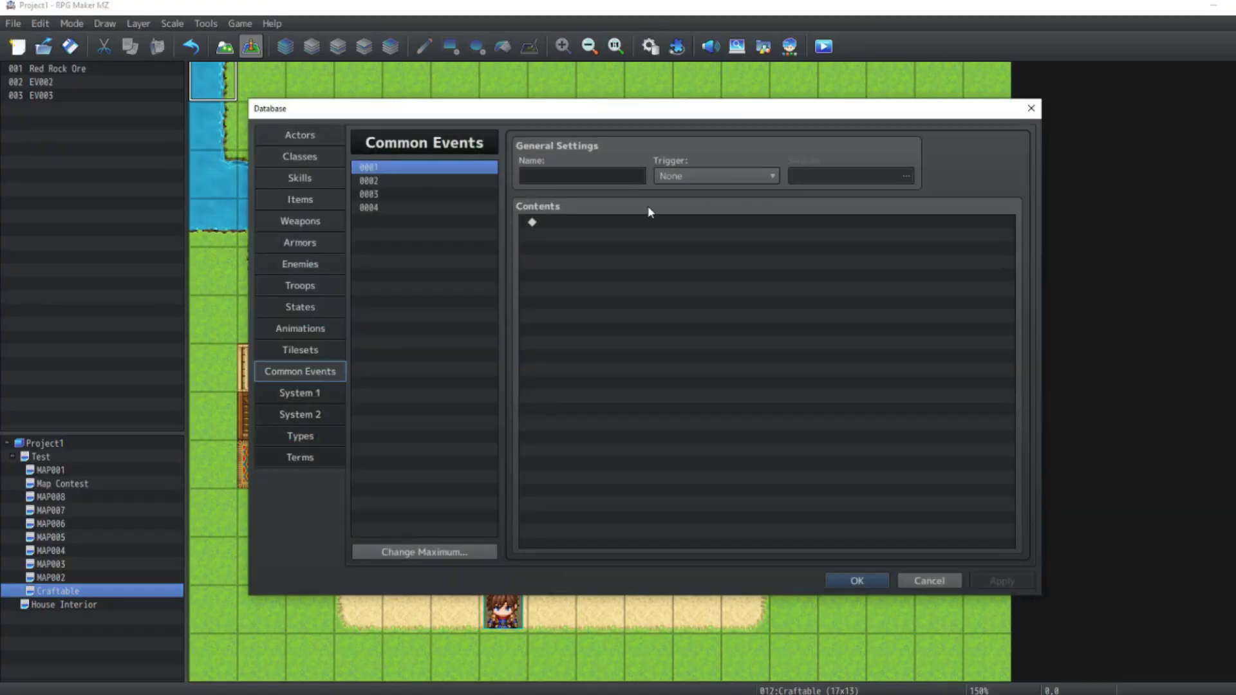
# Step: Name common event 0001 'Ore Respsawn' with Parallel trigger on switch 0001 Ore Process
pyautogui.click(586, 180)
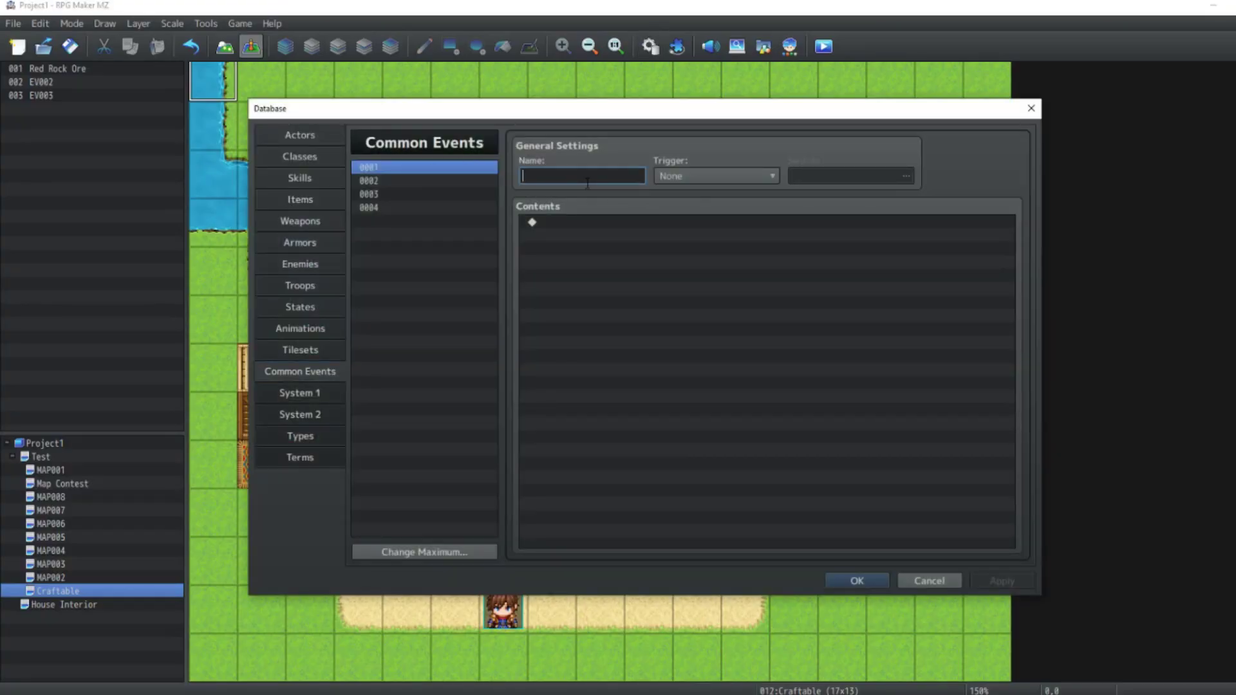
pyautogui.write('Ore Respsawn')
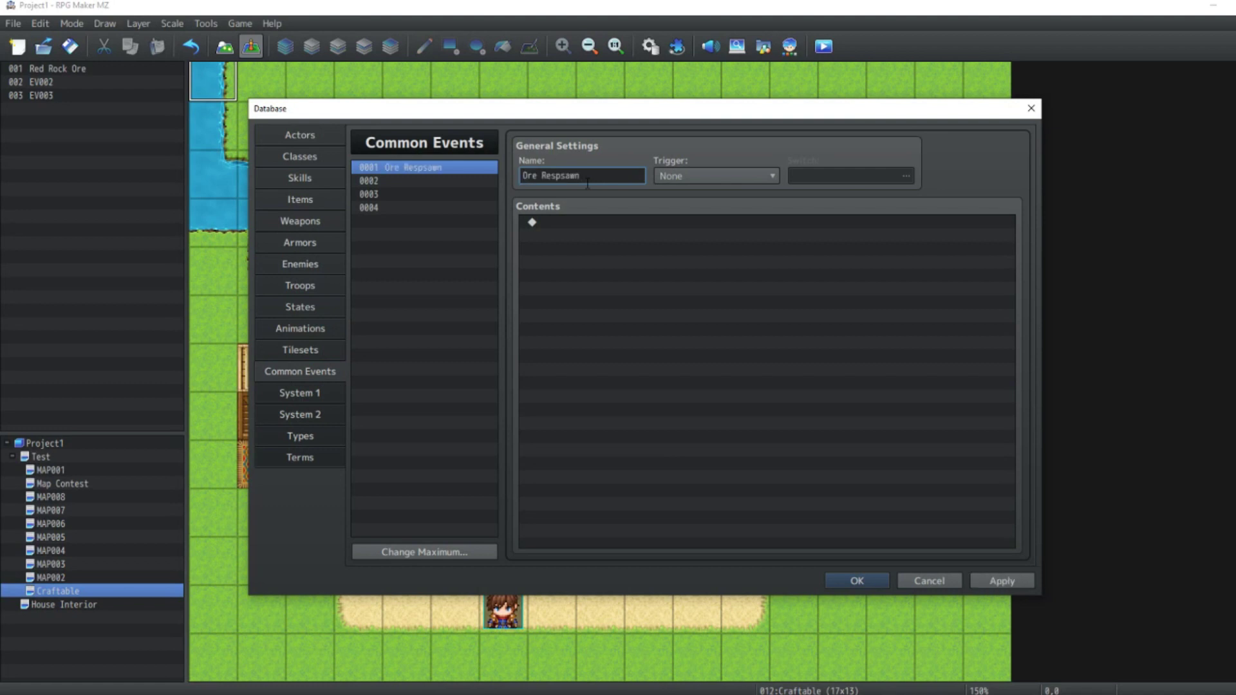
pyautogui.click(720, 175)
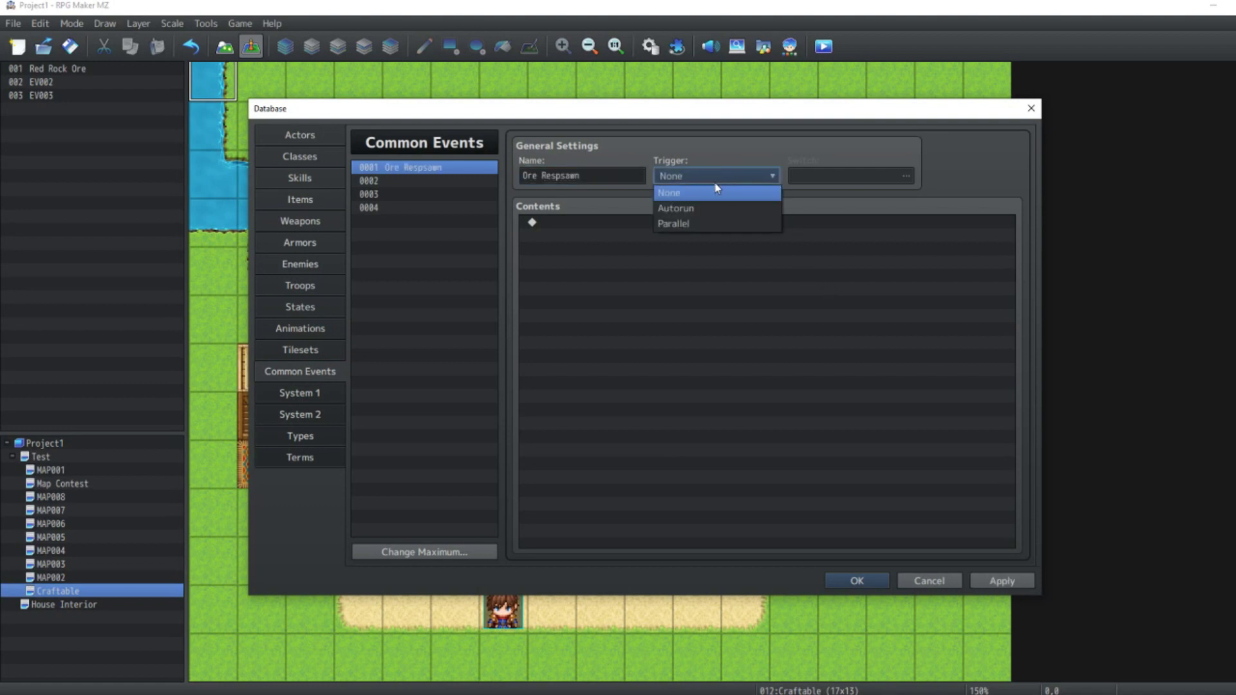
pyautogui.click(677, 224)
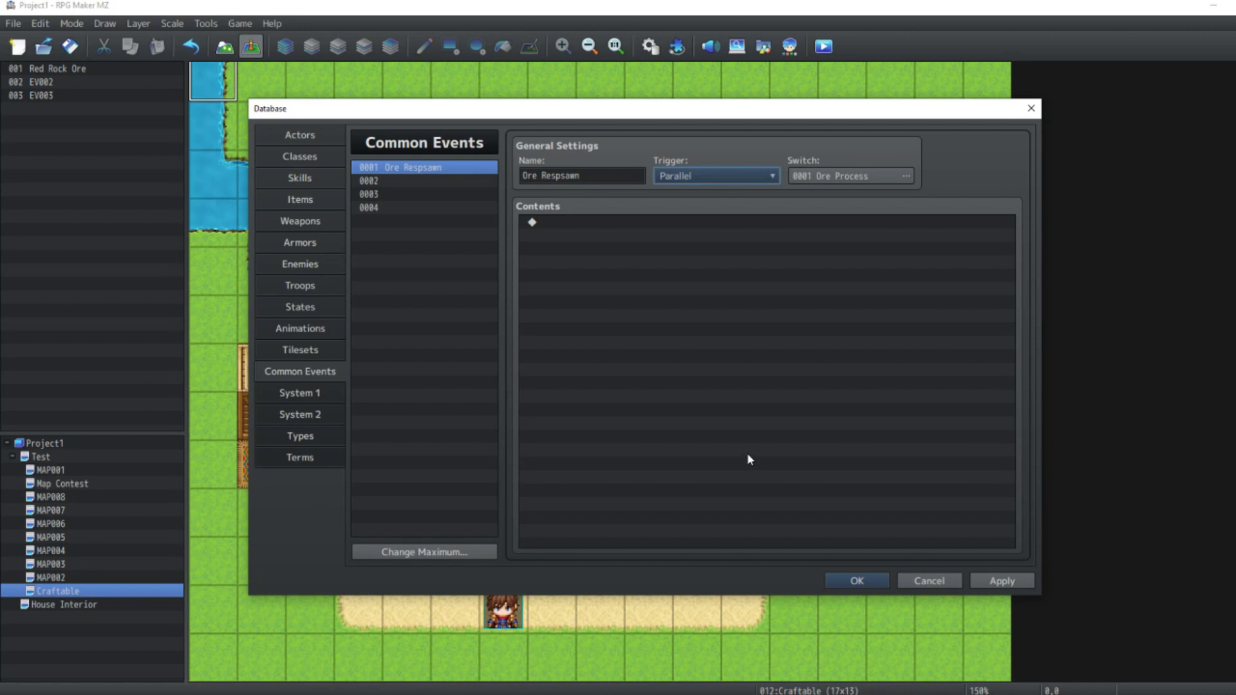
pyautogui.click(836, 180)
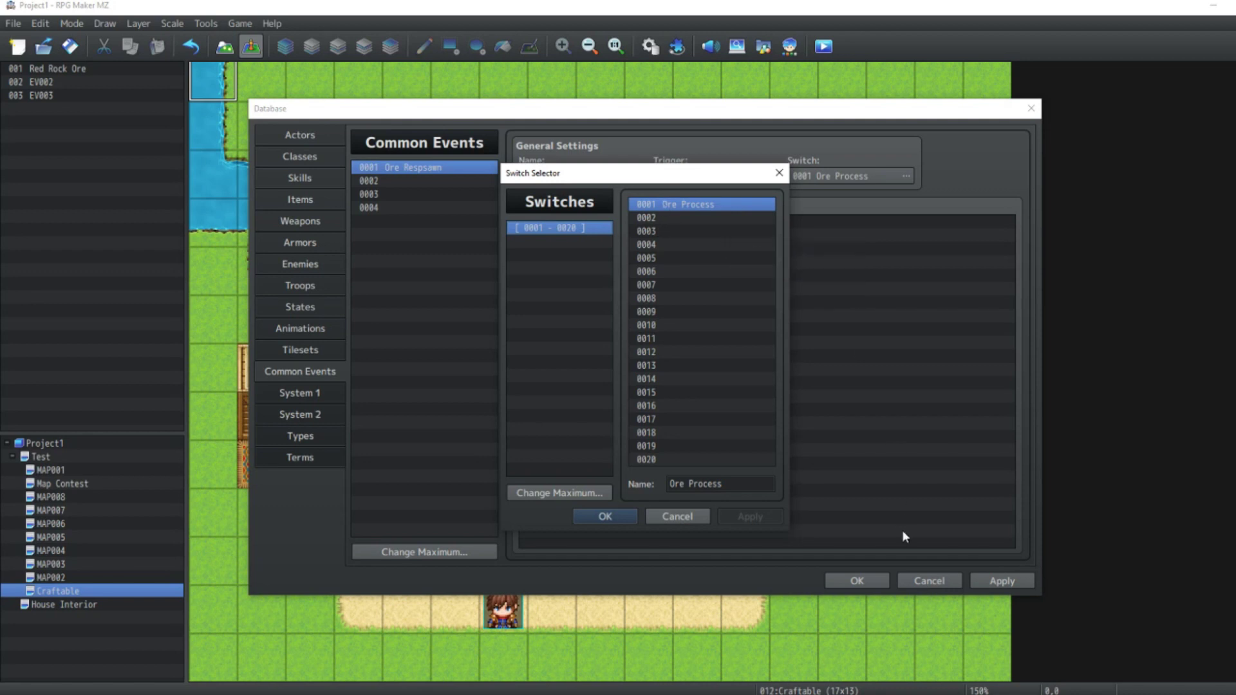
pyautogui.click(601, 516)
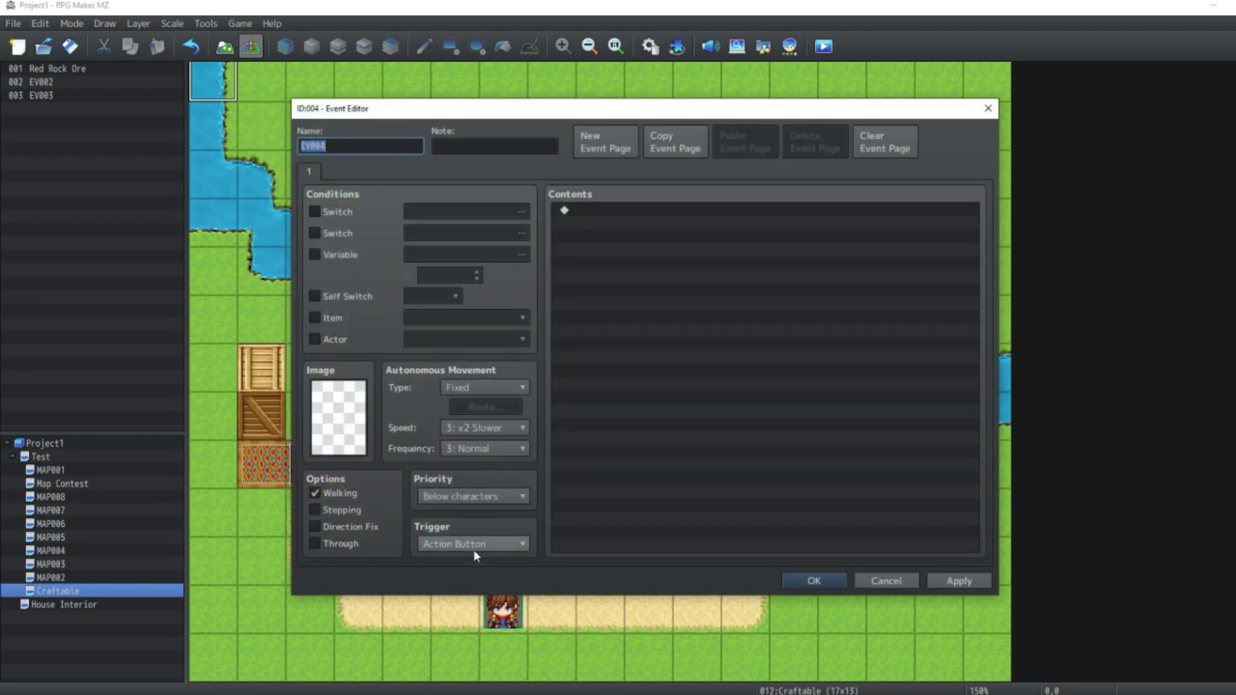
# Step: Make EV004 Autorun, turning switch 0001 Ore Process ON and self switch A ON
pyautogui.click(473, 545)
pyautogui.click(460, 607)
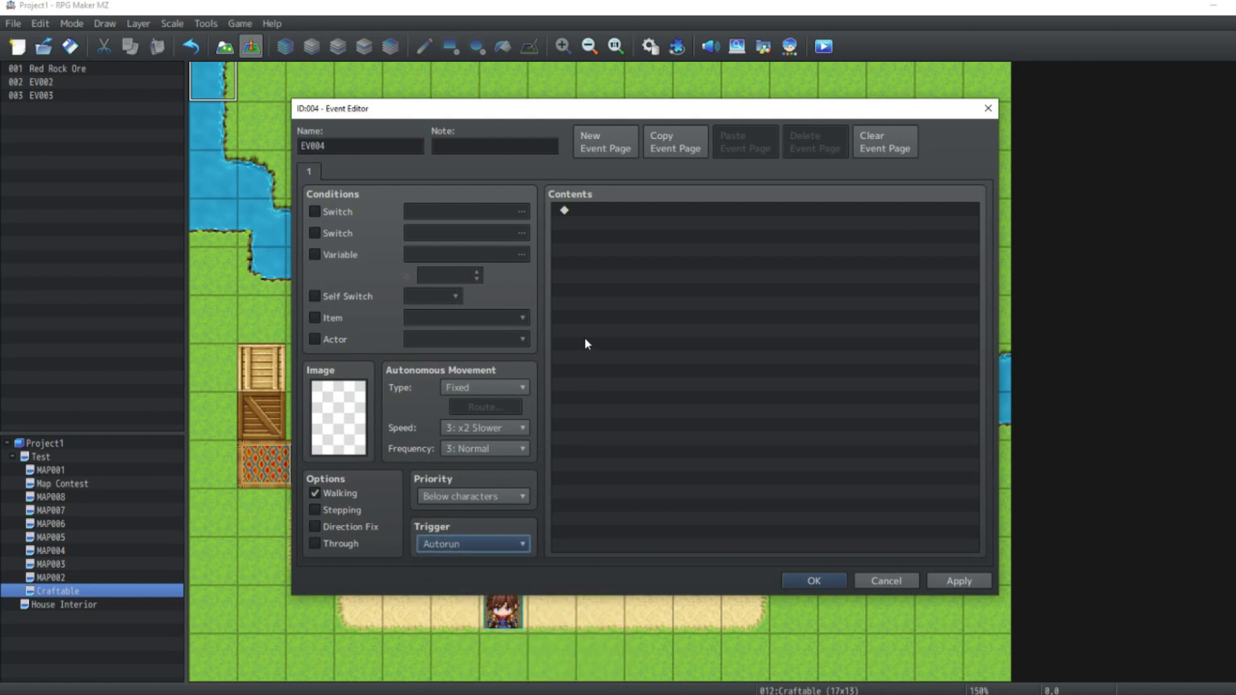
pyautogui.doubleClick(585, 213)
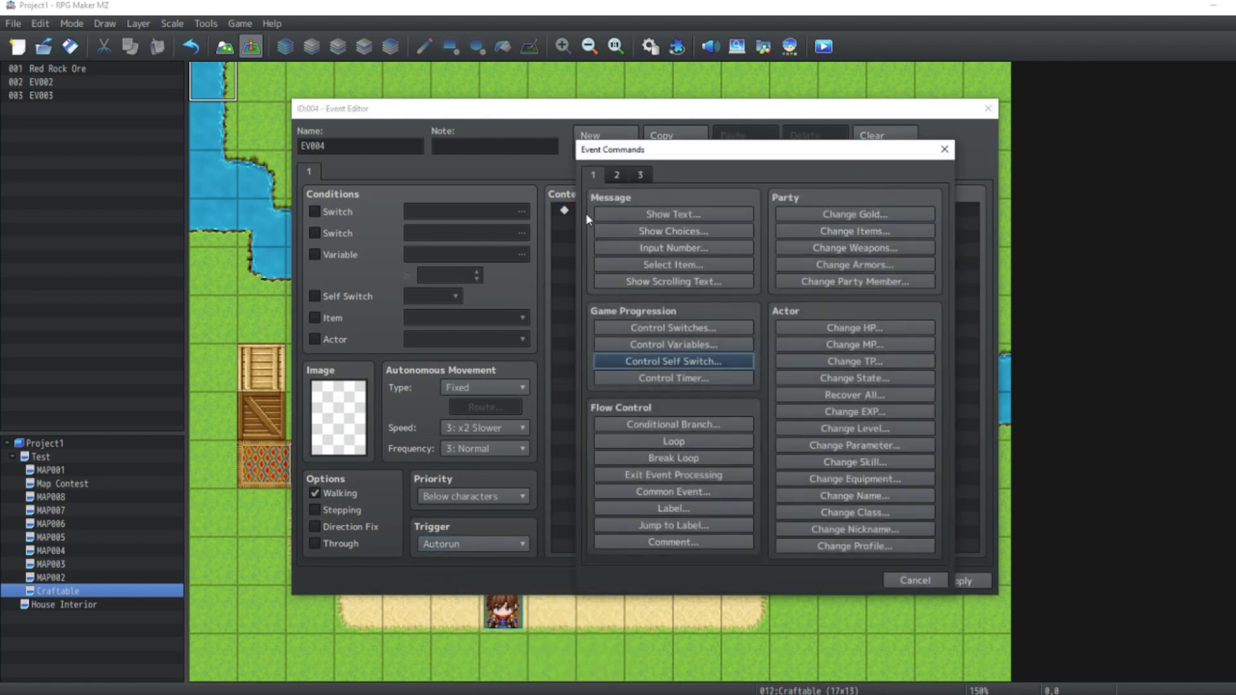
pyautogui.click(681, 331)
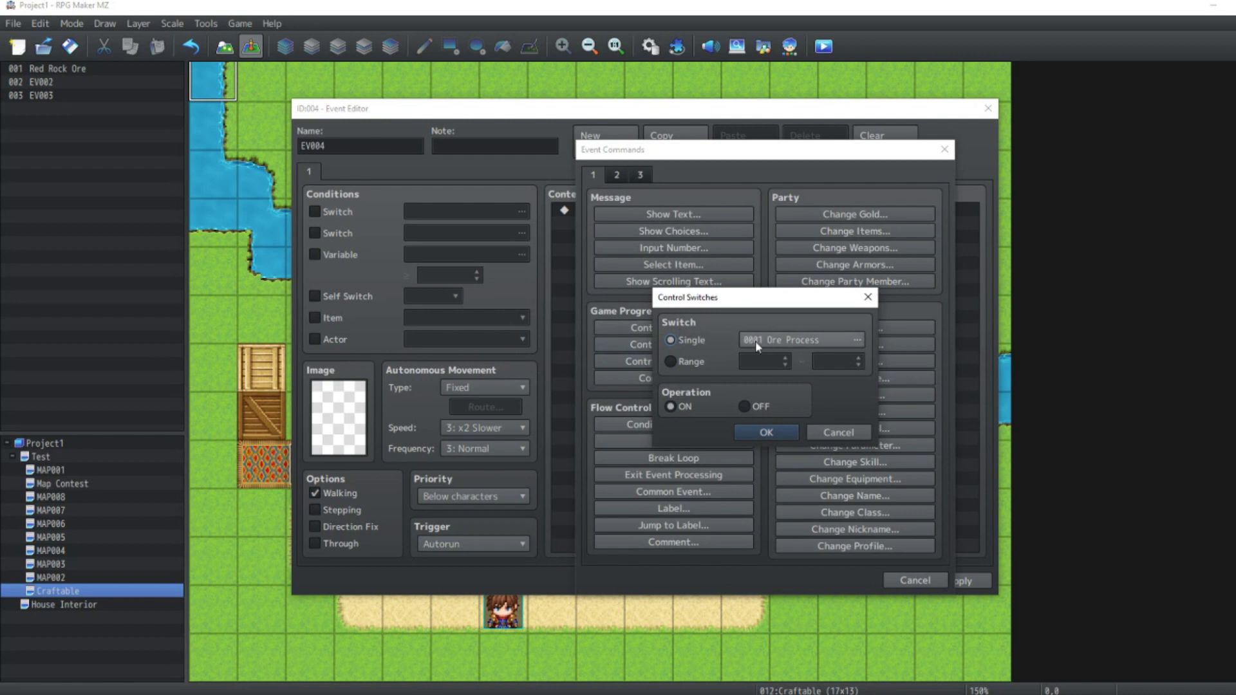
pyautogui.click(756, 432)
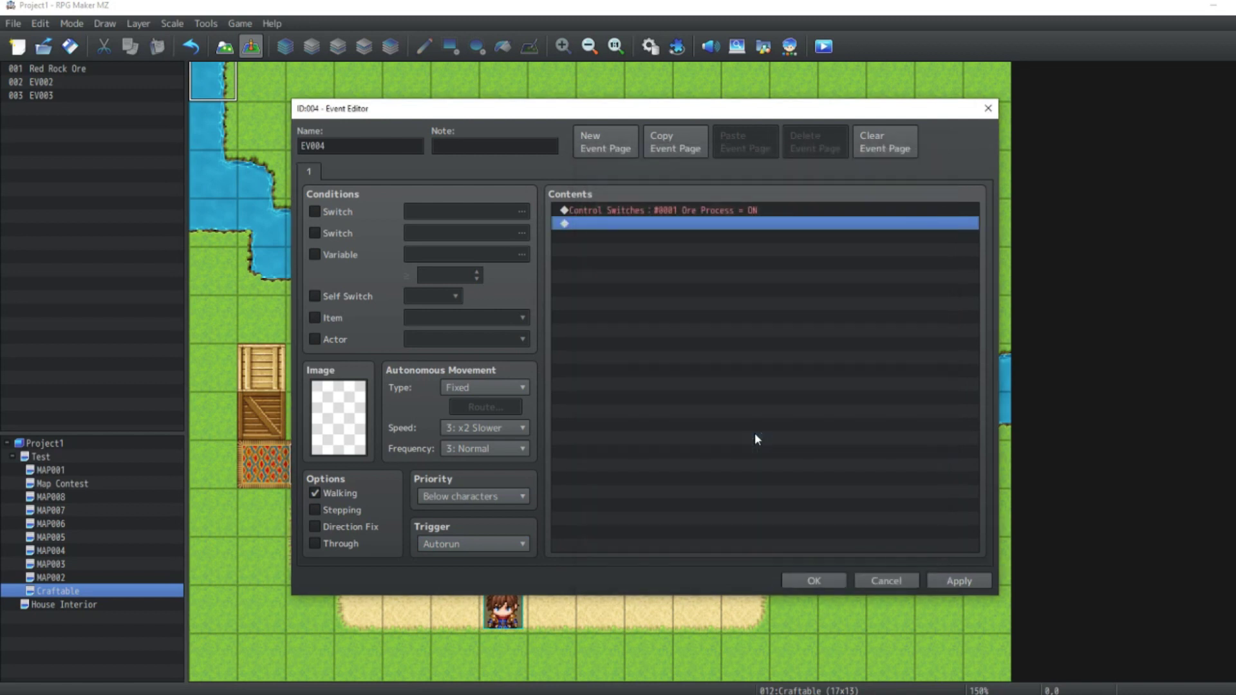
pyautogui.doubleClick(634, 223)
pyautogui.click(659, 362)
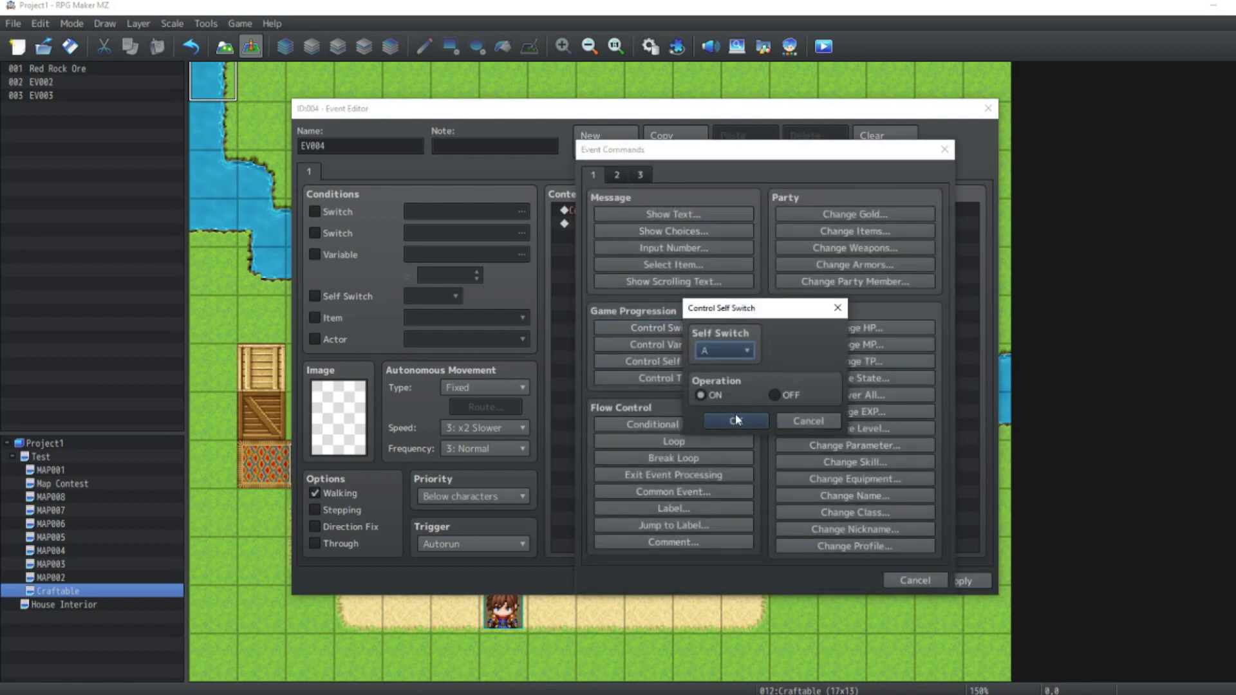
pyautogui.click(736, 421)
# Step: Add a page 2 conditioned on Self Switch A and apply the changes
pyautogui.click(605, 141)
pyautogui.click(345, 297)
pyautogui.click(942, 579)
pyautogui.click(310, 173)
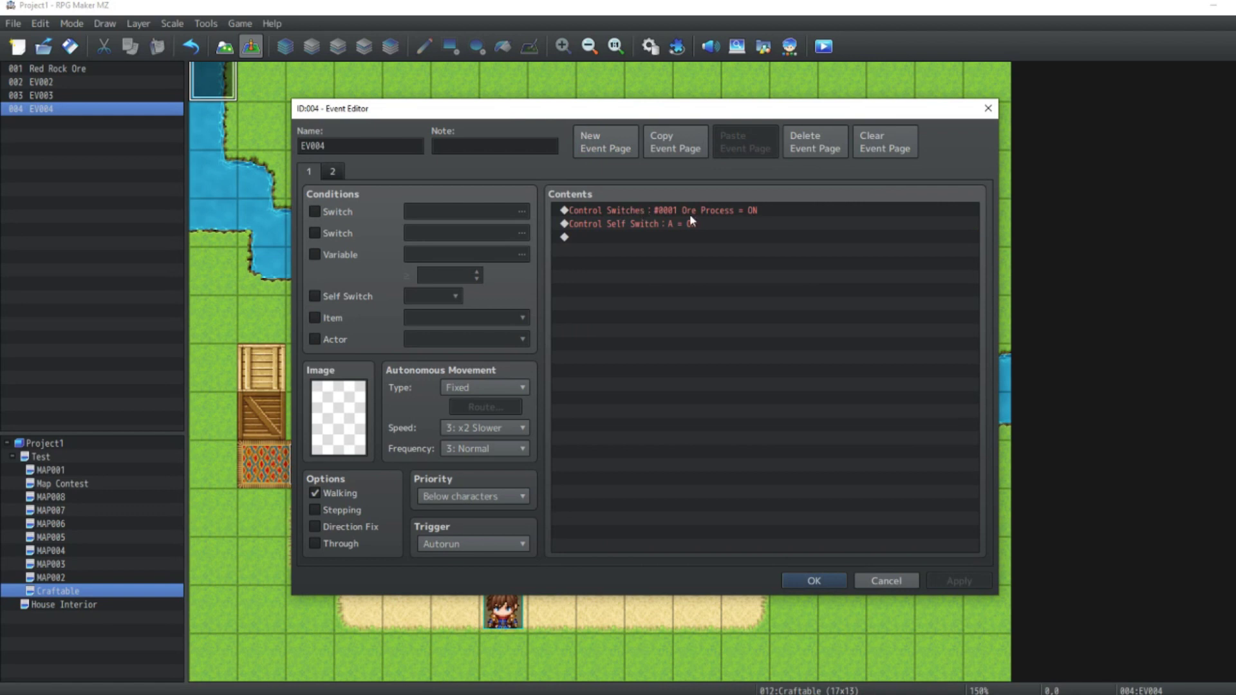
# Step: Close the event editor and return to the Ore Respsawn common event in the Database
pyautogui.click(988, 108)
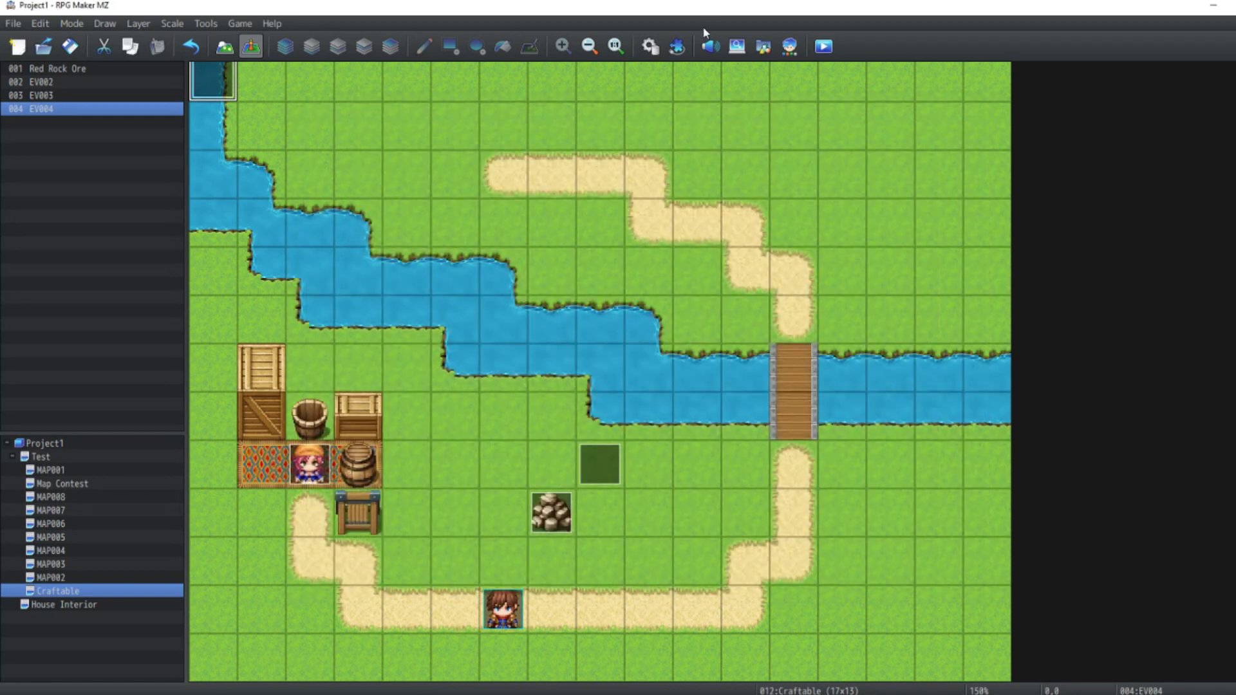
pyautogui.click(650, 47)
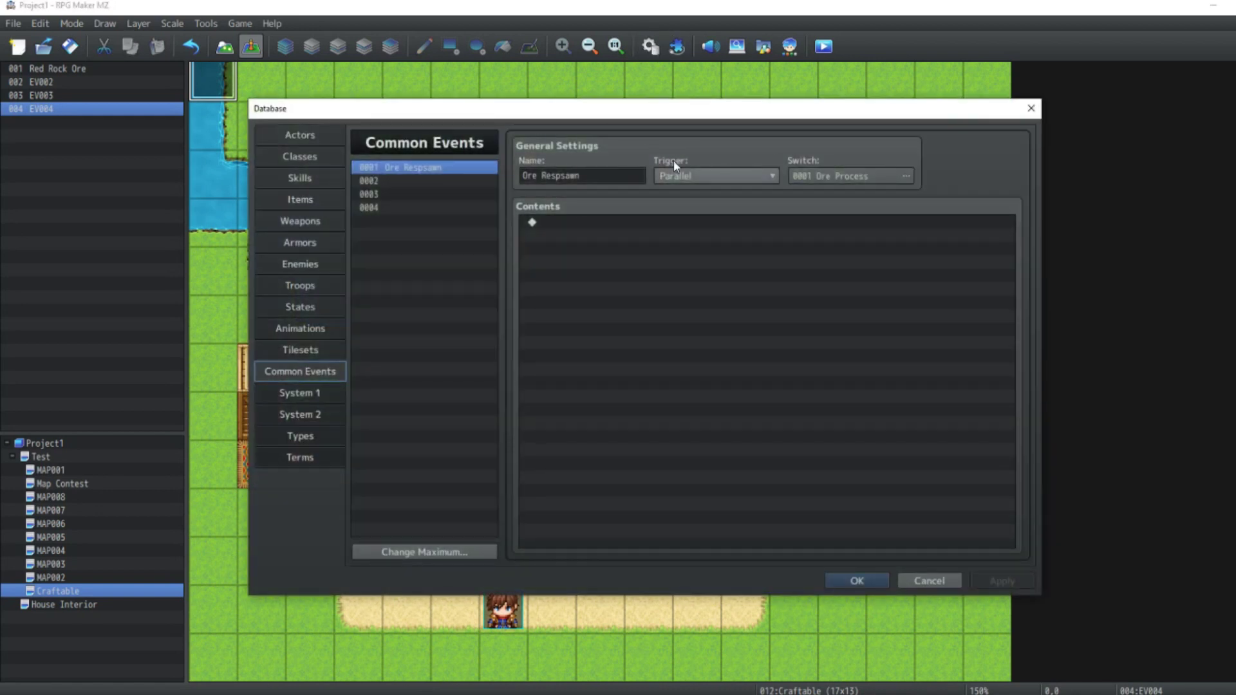
pyautogui.click(629, 175)
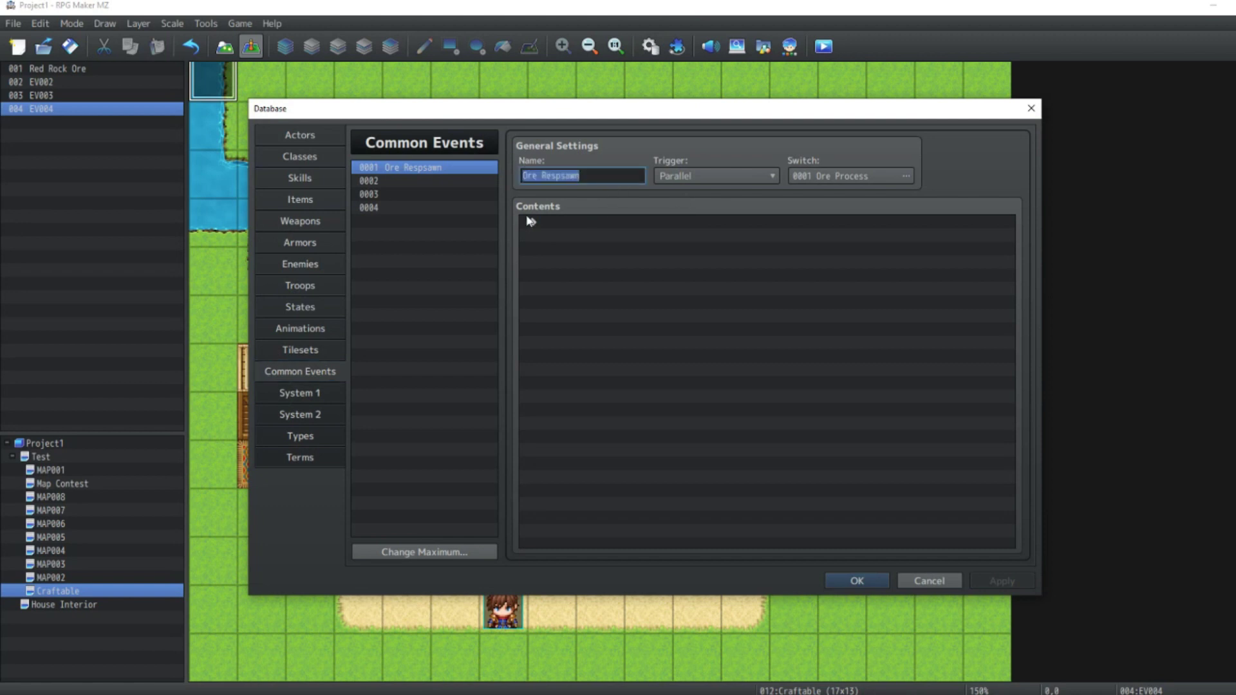
# Step: Add a Conditional Branch on script $gameVariables.value(1) !== 0 to Ore Respsawn
pyautogui.doubleClick(566, 223)
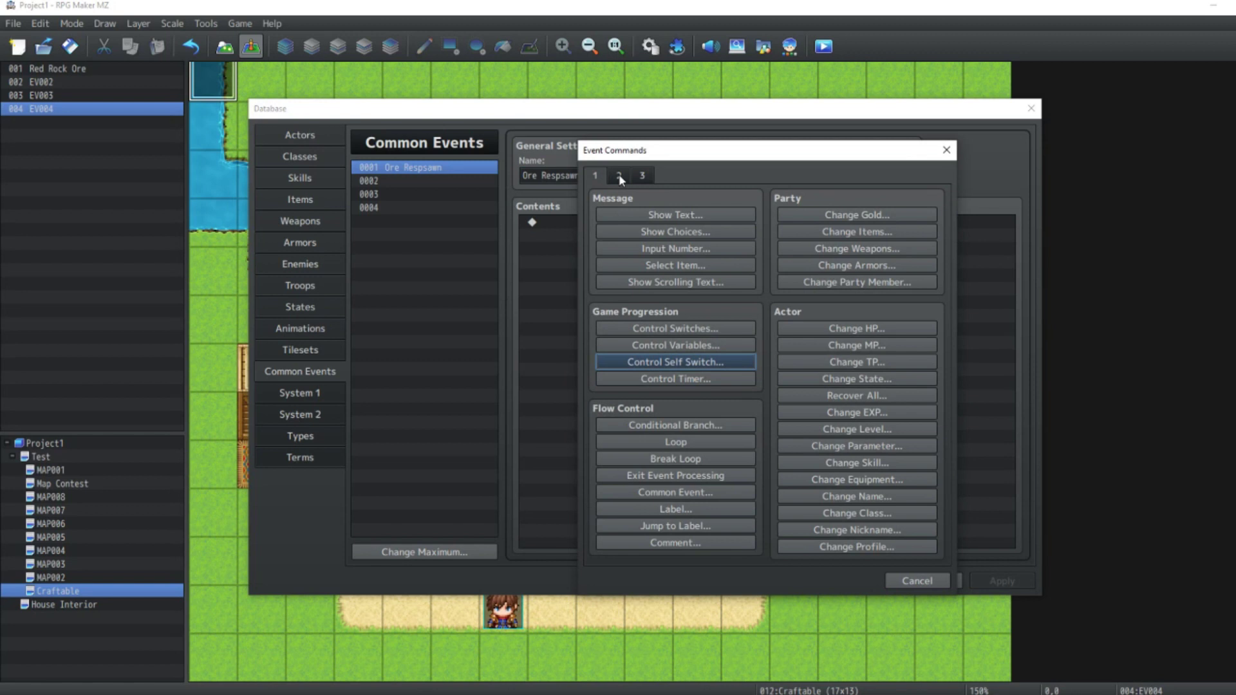
pyautogui.click(685, 423)
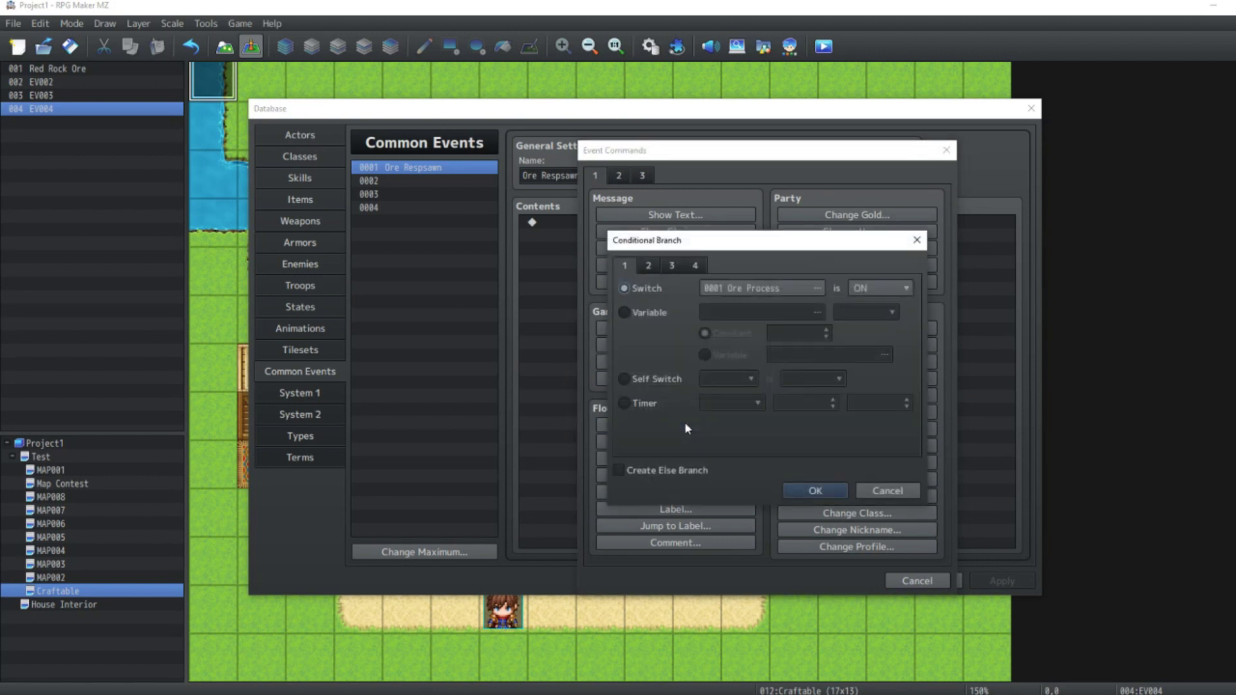
pyautogui.click(689, 267)
pyautogui.click(633, 435)
pyautogui.click(742, 436)
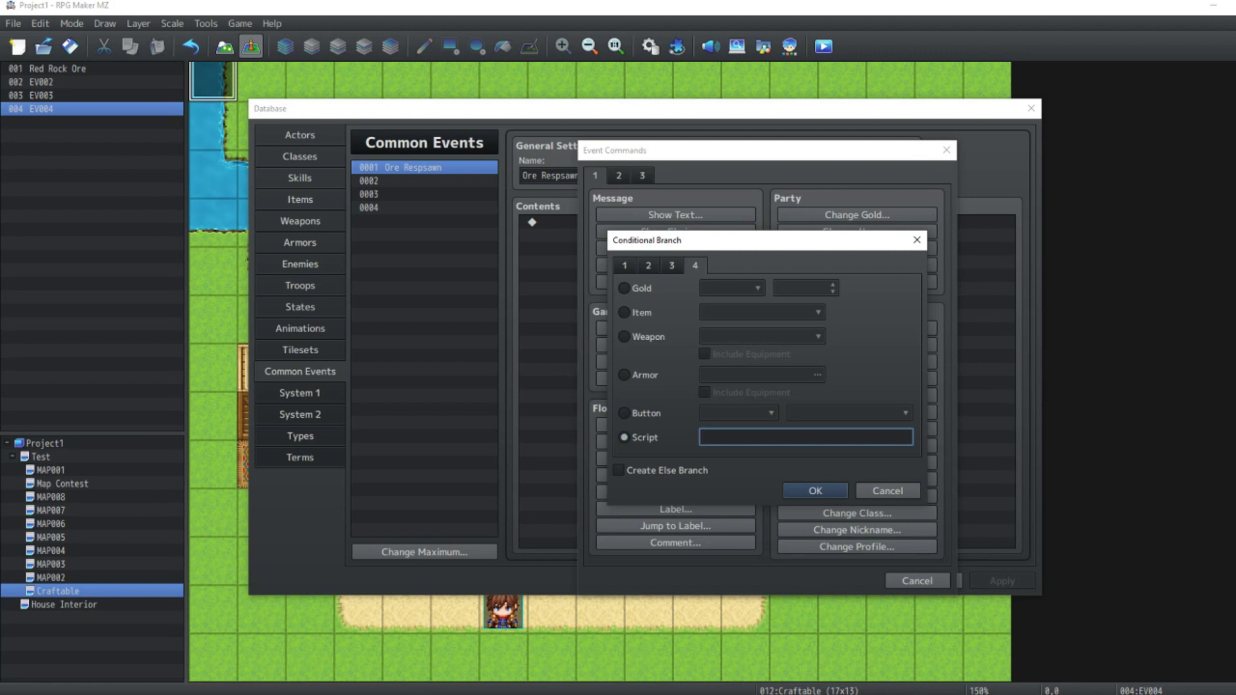
pyautogui.write('$gameVariables.value(1) !== 0')
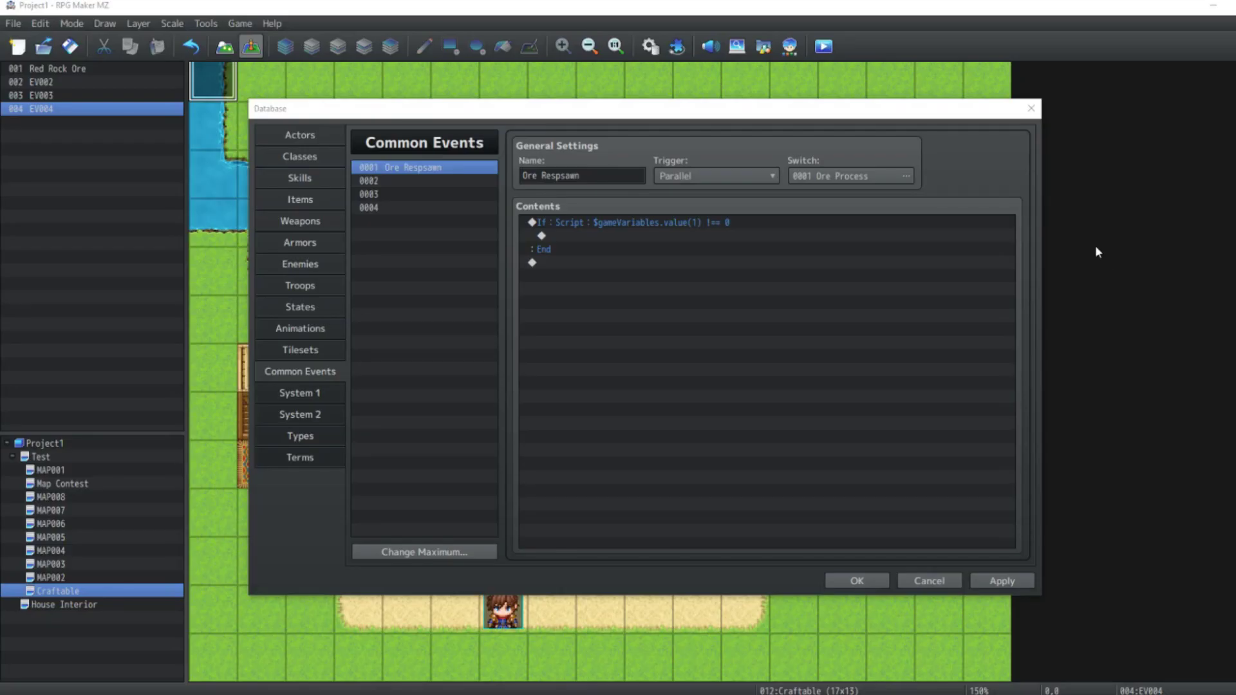
# Step: Add a new Script command on the empty line inside the Ore Respawn conditional branch
pyautogui.click(589, 236)
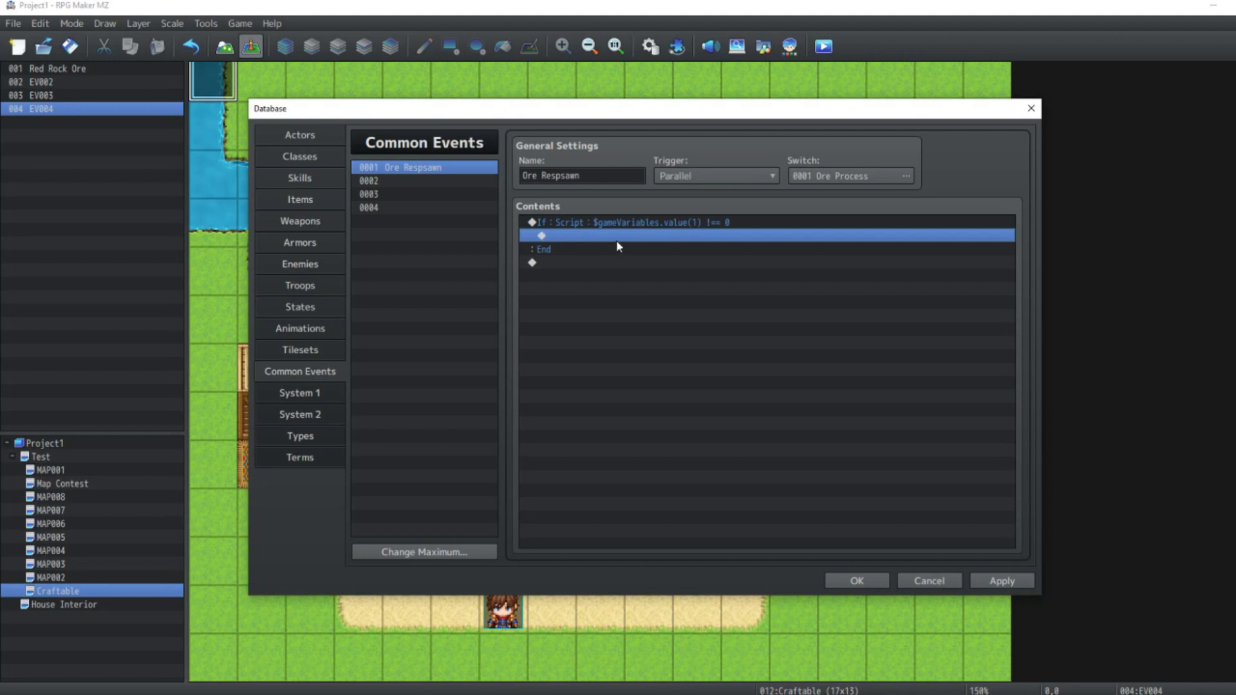
pyautogui.doubleClick(616, 239)
pyautogui.click(637, 176)
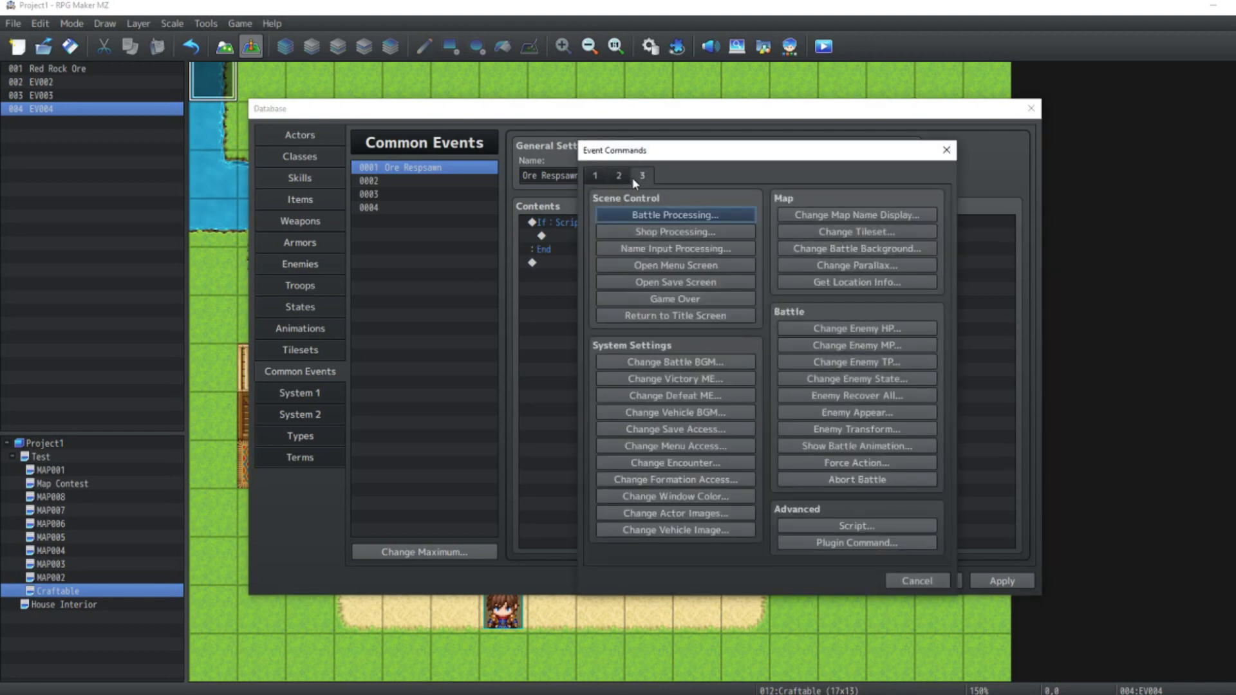
pyautogui.click(868, 526)
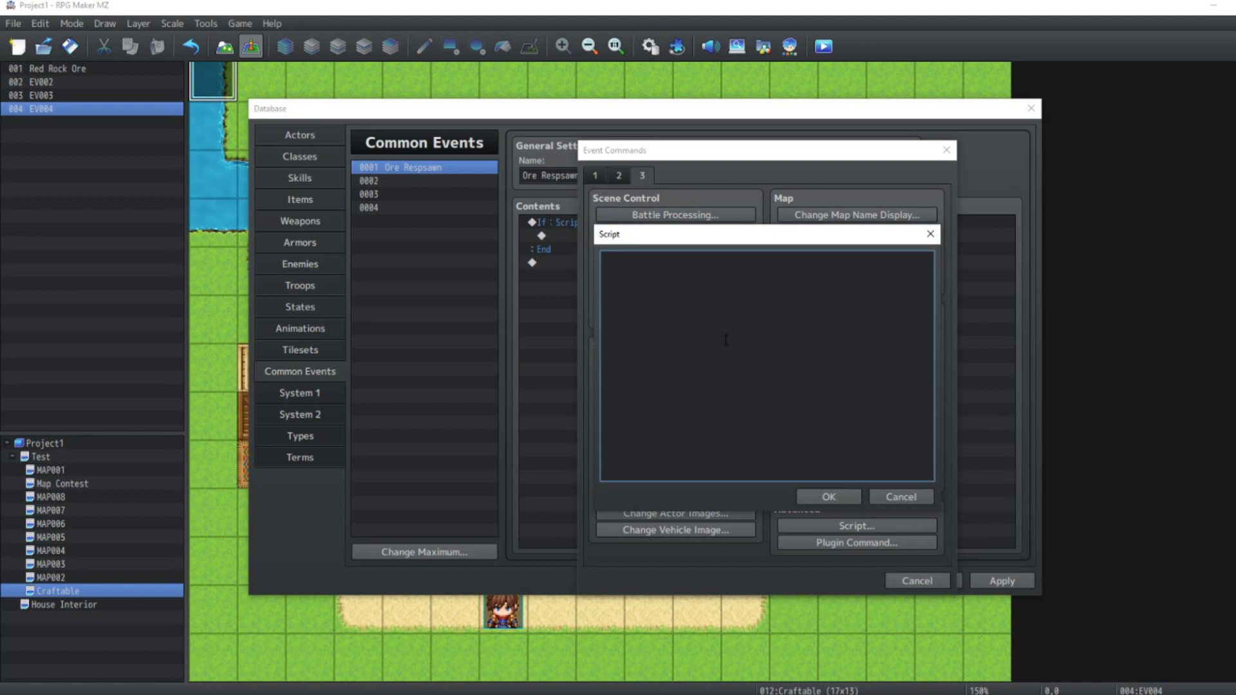
# Step: Paste the for-loop script that decrements each ore timer, resets self switch A, and removes finished entries
pyautogui.write("for (const oreData of $gameVariables.value(1)) {   oreData[2]--;   if (oreData[2] === 0) {     $gameSelfSwitches.setValue([oreData[0], oreData[1], 'A'], false);     $gameVariables.value(1).remove(oreData);   } }")
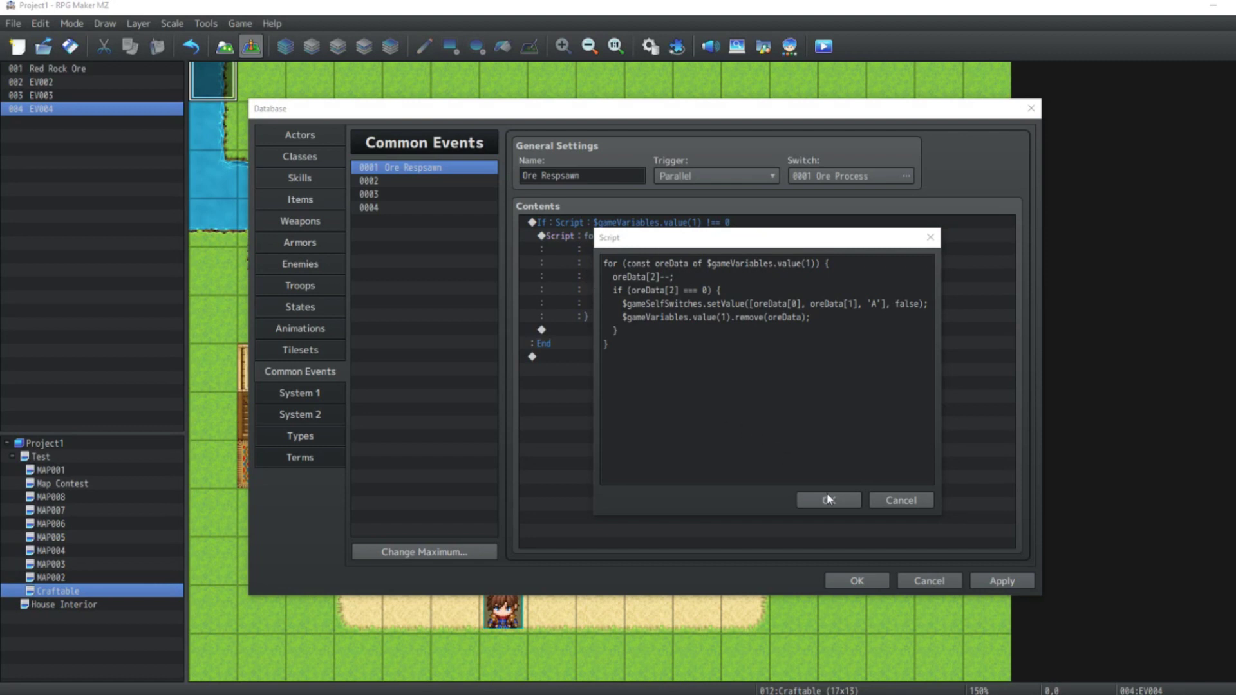
# Step: Insert the script into Ore Respawn, then apply and close the Database
pyautogui.click(823, 500)
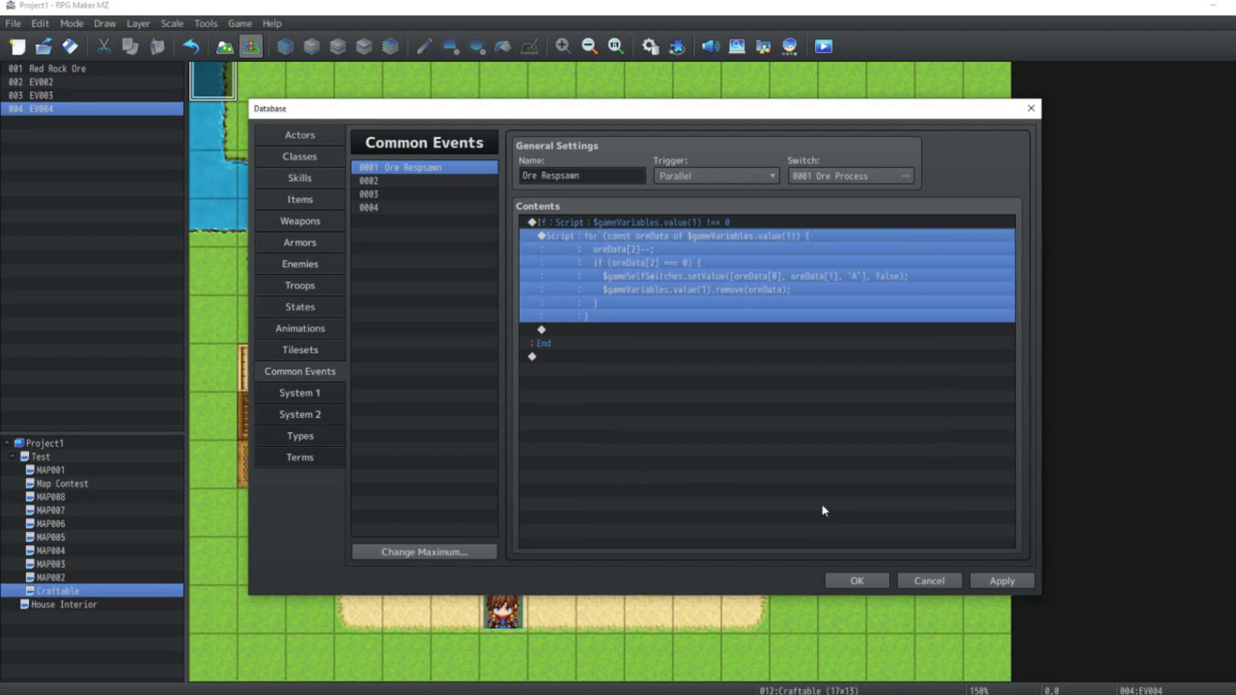
pyautogui.click(1009, 580)
pyautogui.click(853, 581)
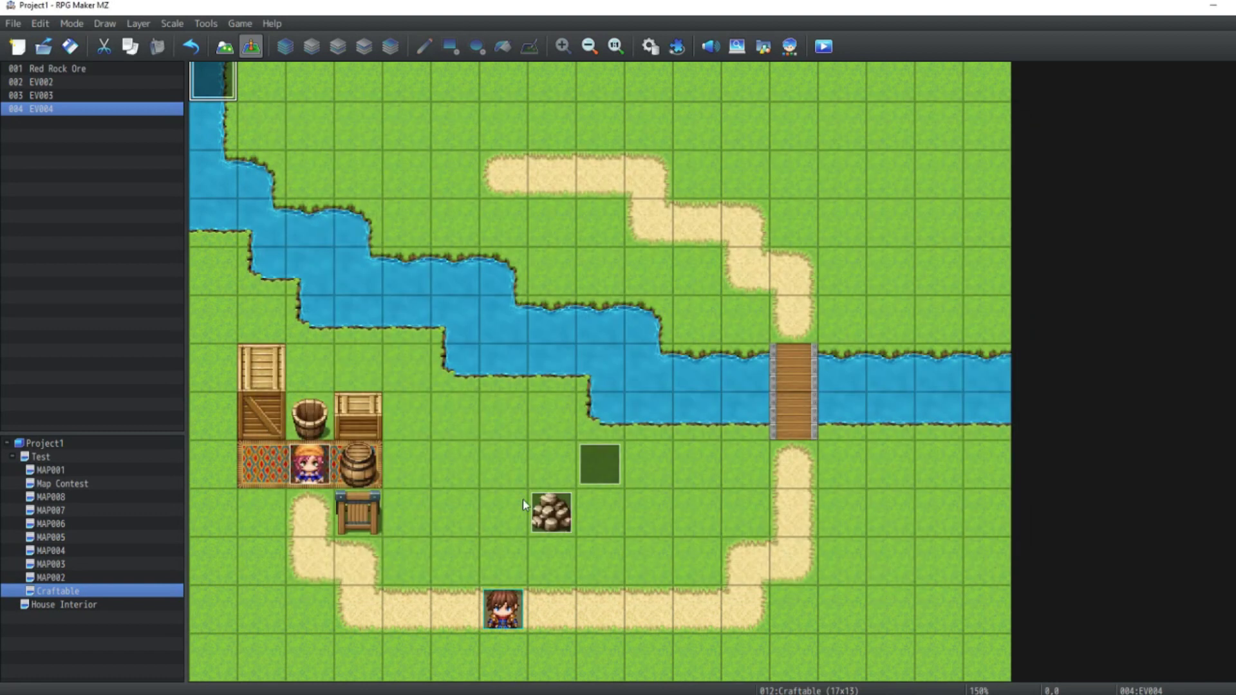
# Step: Review the Red Rock Ore event, then save the project and start a playtest
pyautogui.doubleClick(559, 522)
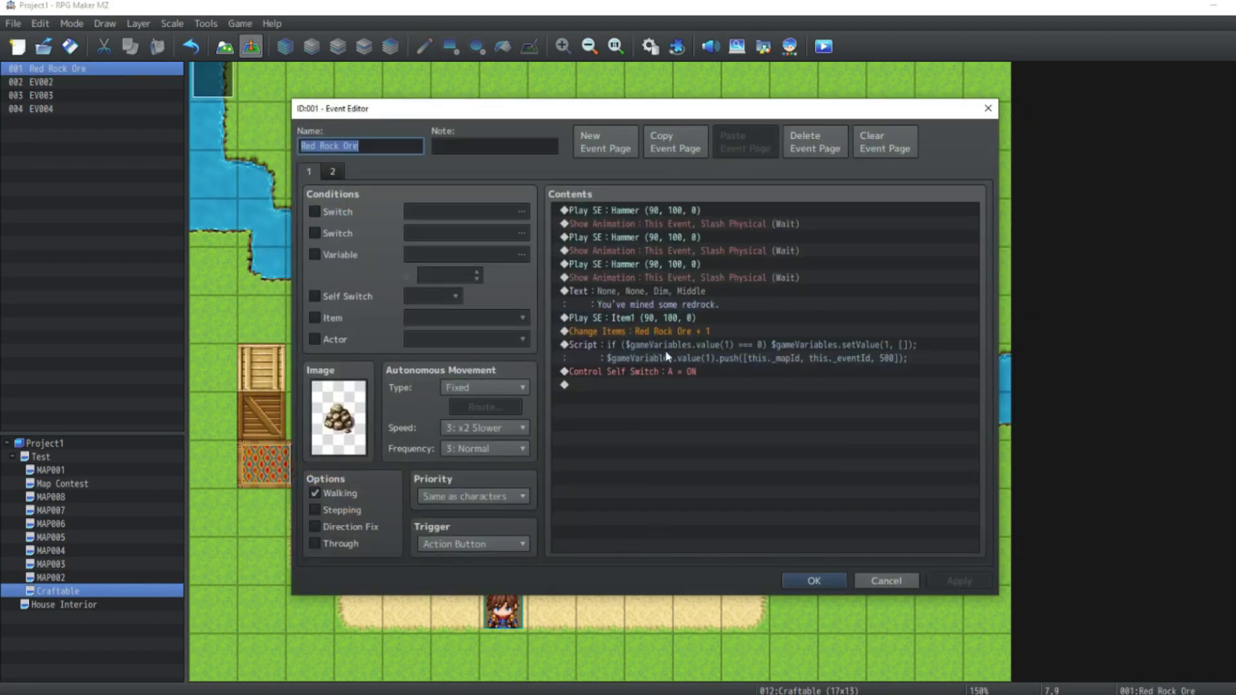
pyautogui.click(813, 581)
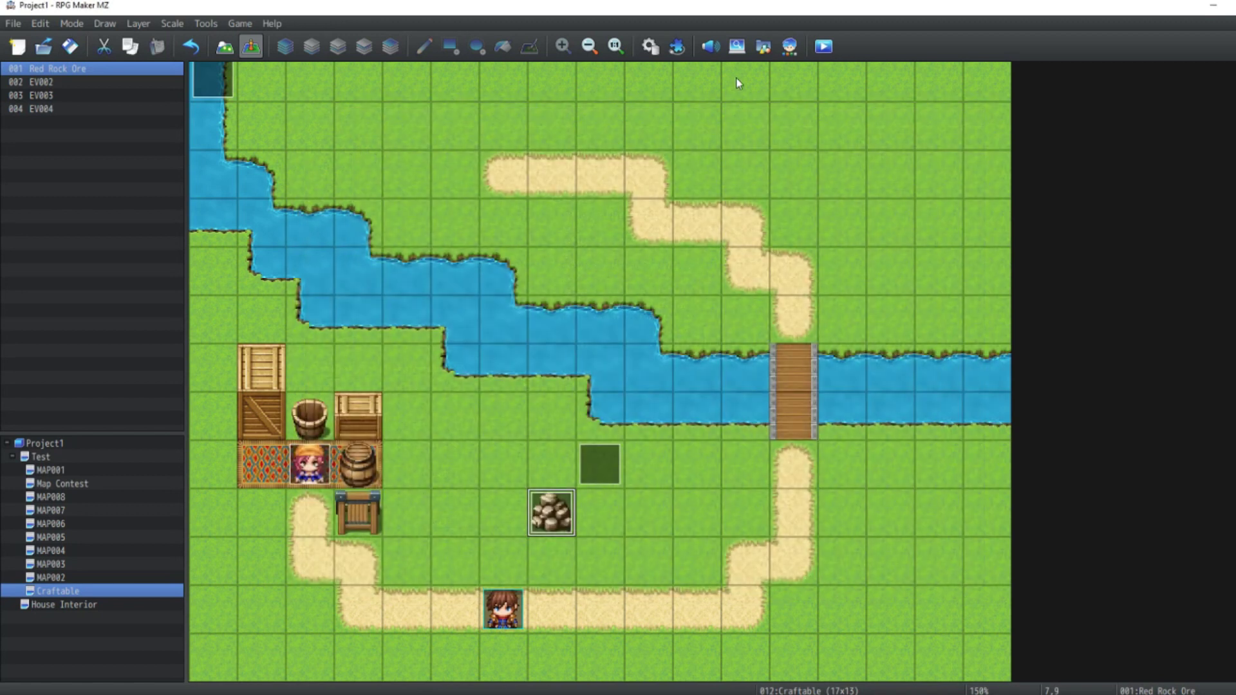
pyautogui.click(827, 47)
pyautogui.click(634, 382)
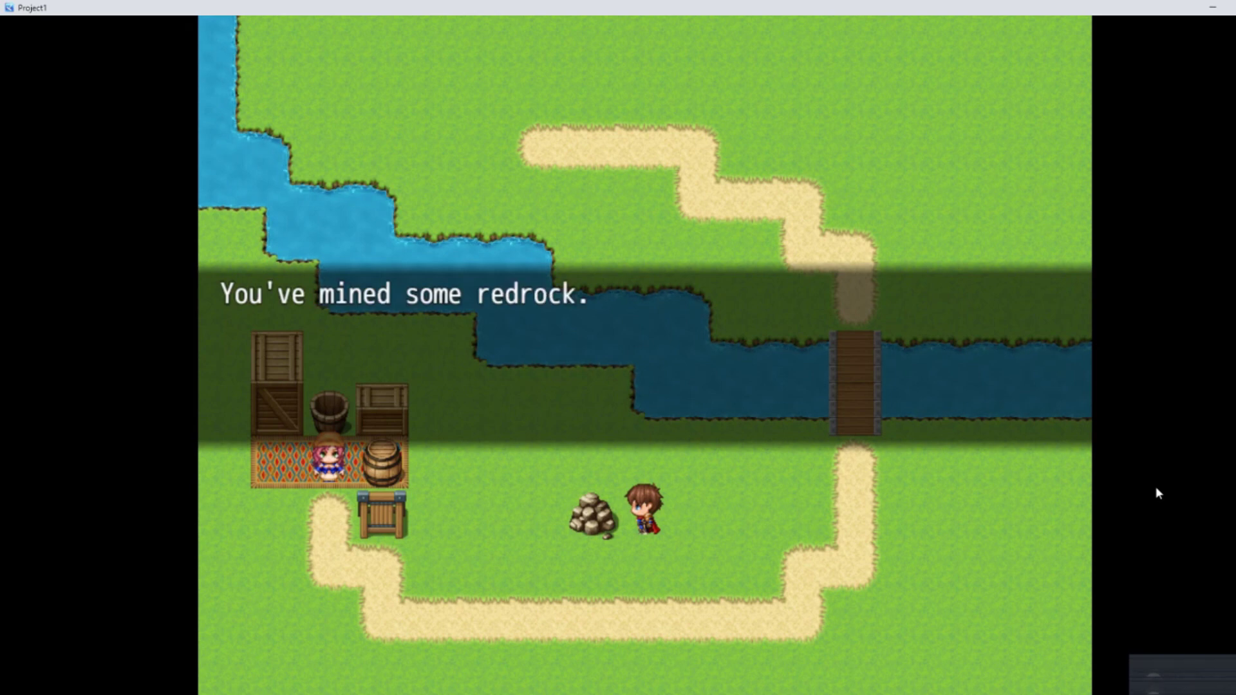
# Step: Mine the rock, wait for it to respawn, then close the playtest
pyautogui.press('Return')
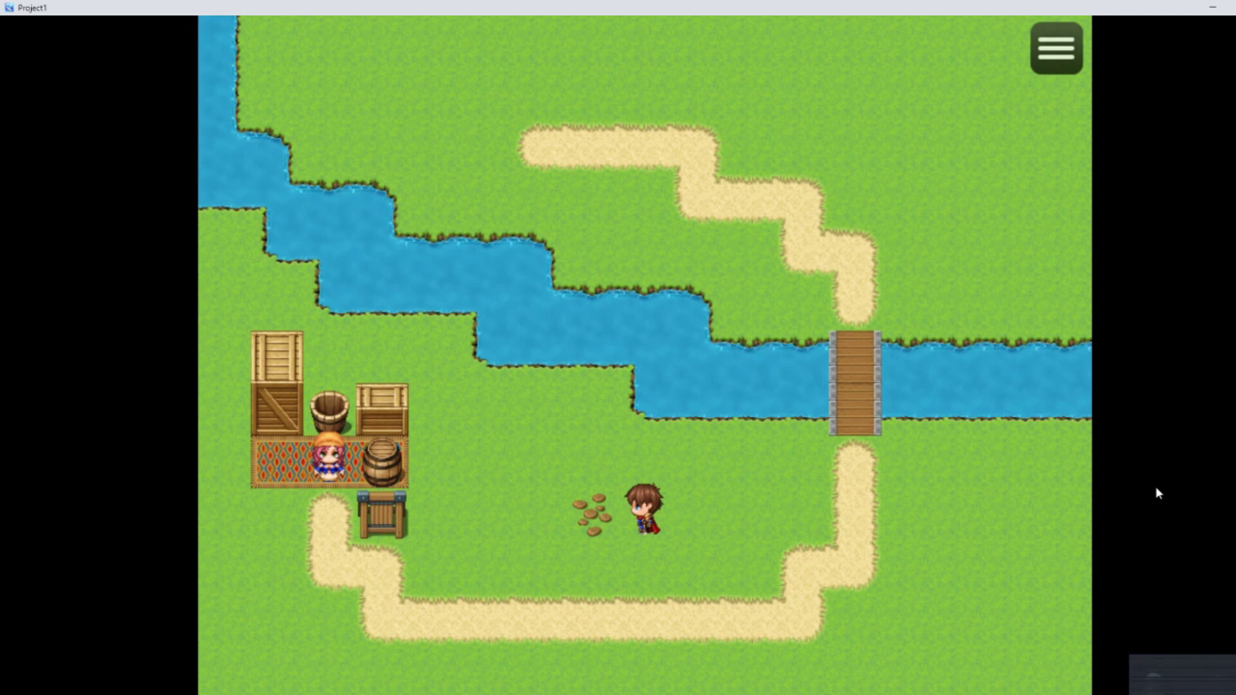
pyautogui.press('Return')
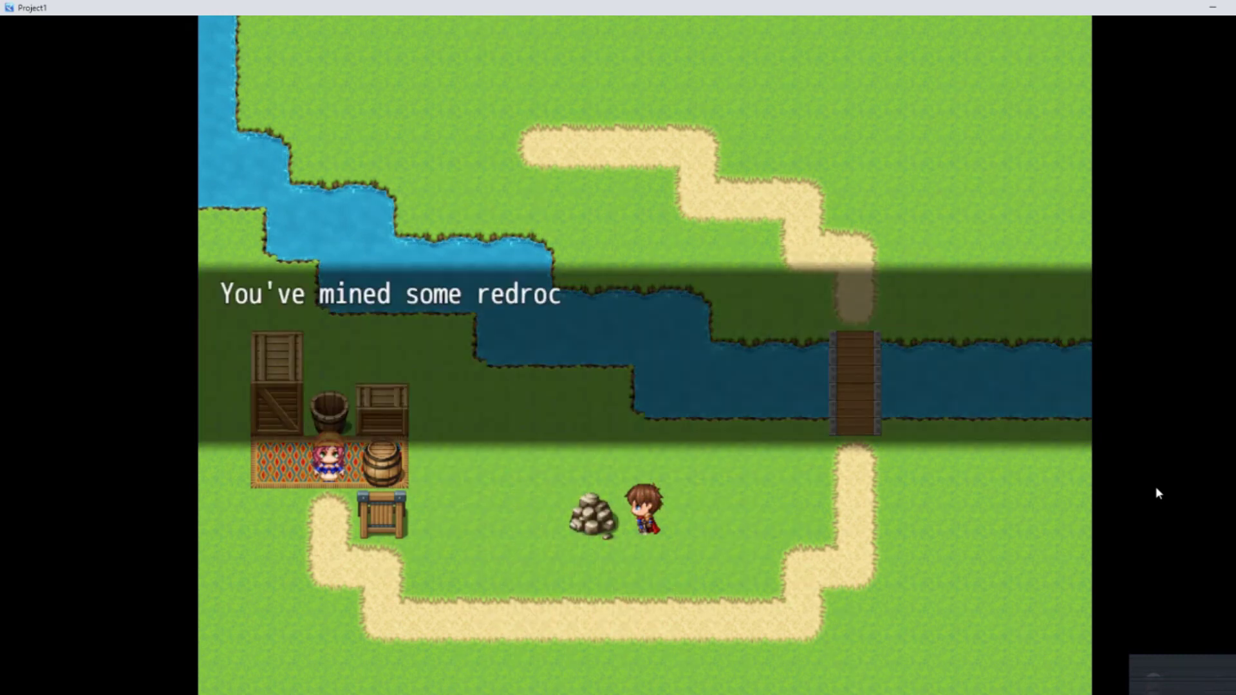
pyautogui.press('Return')
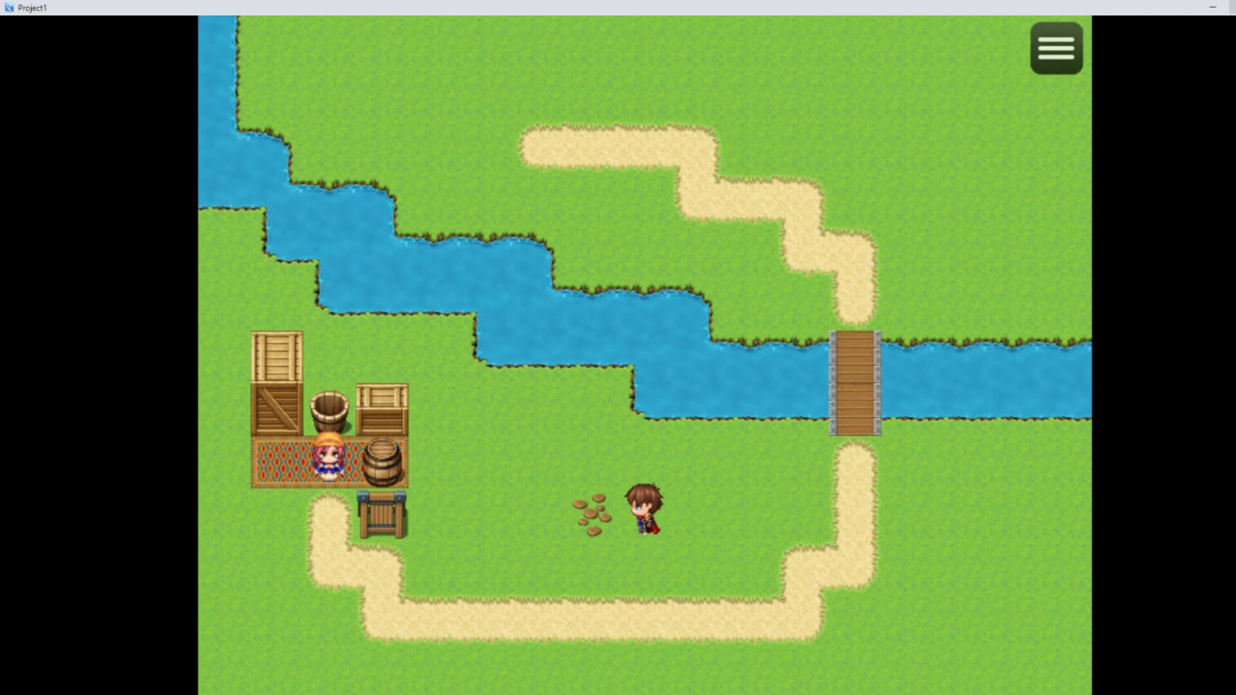
pyautogui.click(1227, 7)
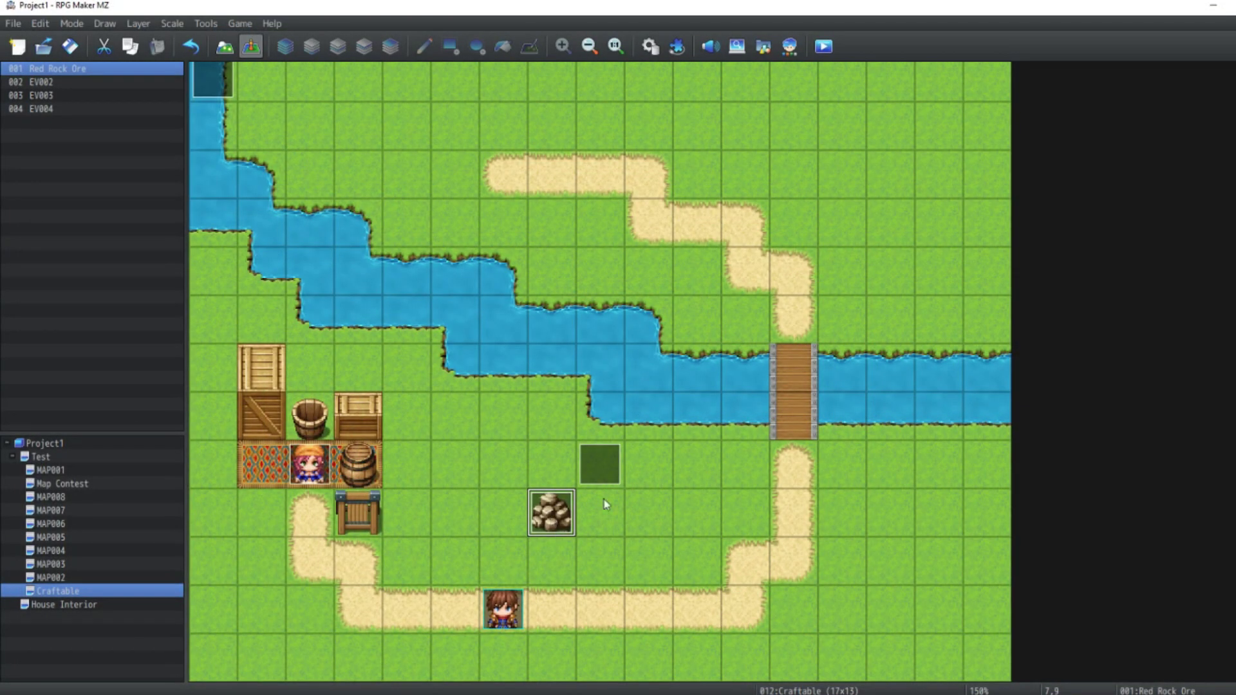
# Step: Paste copies of the Red Rock Ore event onto three more map tiles
pyautogui.hotkey('ctrl', 'v')
pyautogui.click(869, 555)
pyautogui.hotkey('ctrl', 'v')
pyautogui.click(406, 418)
pyautogui.hotkey('ctrl', 'v')
# Step: Start a new playtest and walk the hero toward the rocks
pyautogui.click(823, 46)
pyautogui.press('Right')
pyautogui.press('Right')
pyautogui.press('Up')
pyautogui.press('Up')
# Step: Mine the rock beside the hero and the next rock over
pyautogui.press('Return')
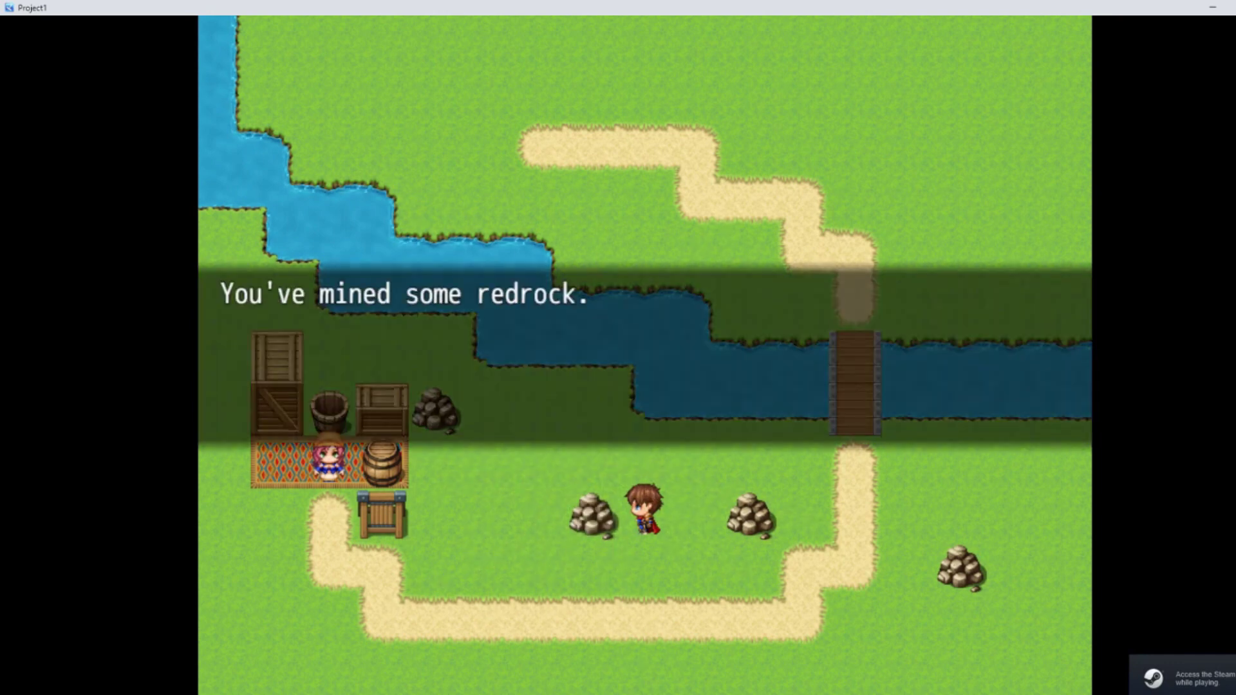
pyautogui.press('Return')
pyautogui.press('Right')
pyautogui.press('Return')
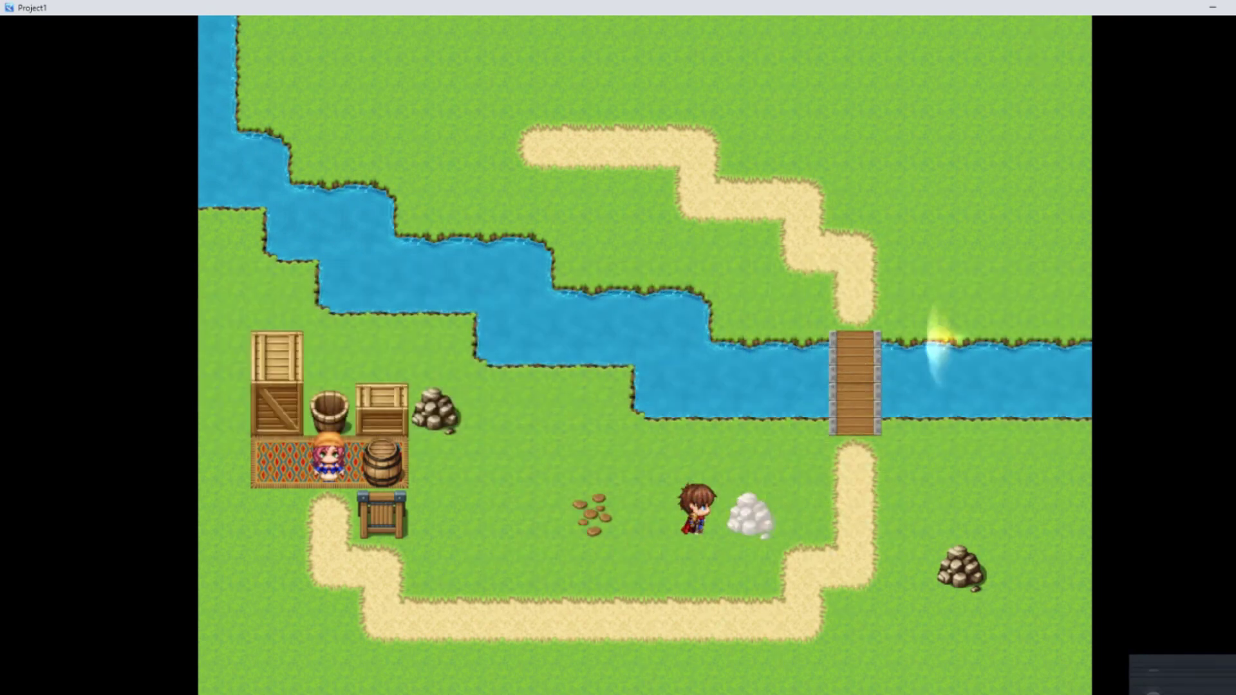
pyautogui.press('Return')
# Step: Mine the far-right rock, then walk back toward the mined rocks to watch them respawn
pyautogui.press('Down')
pyautogui.press('Right')
pyautogui.press('Right')
pyautogui.press('Right')
pyautogui.press('Right')
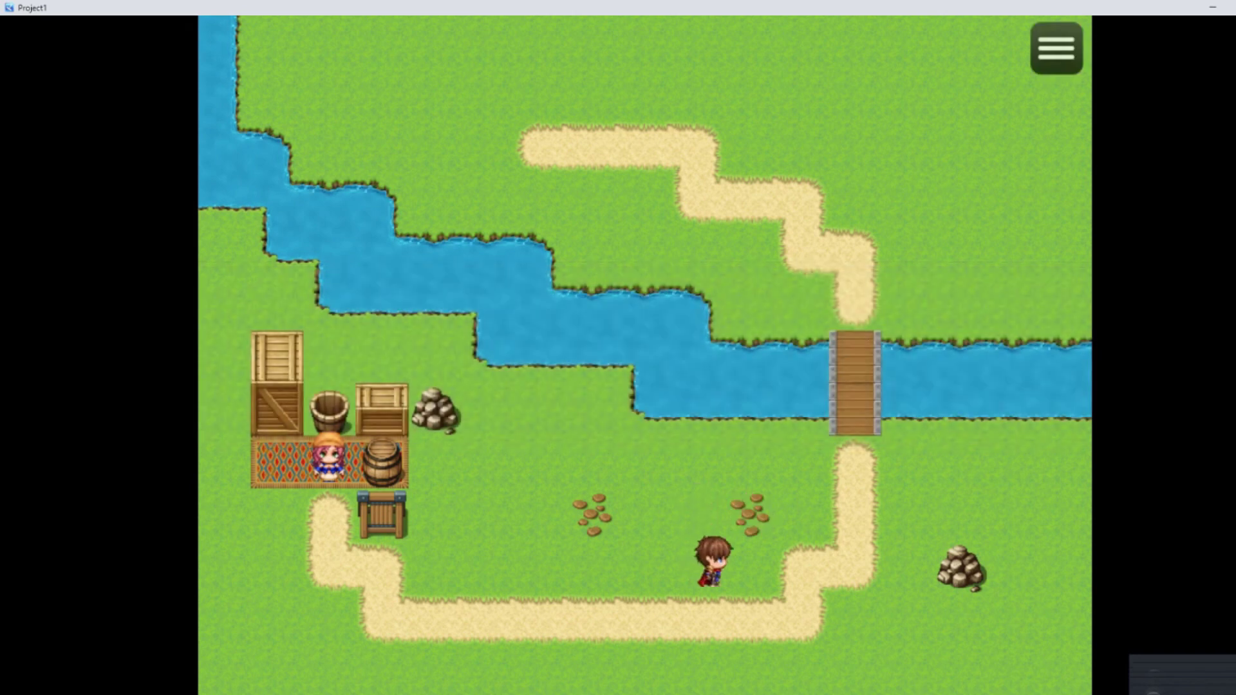
pyautogui.press('Return')
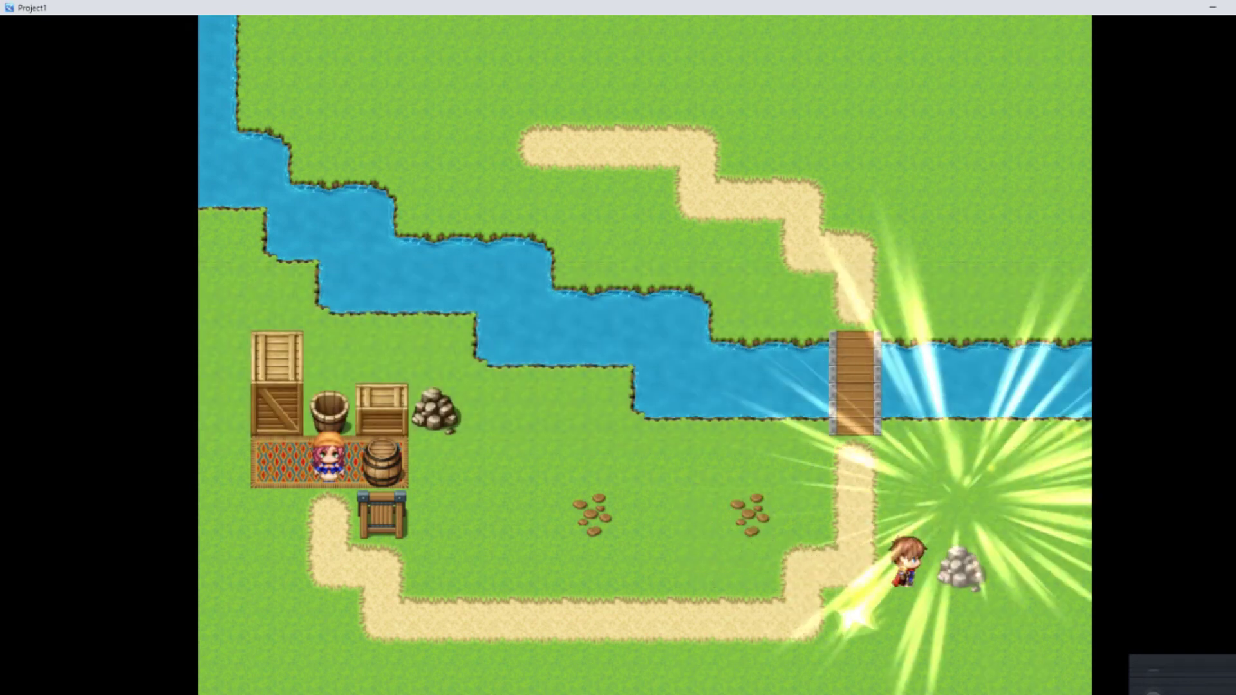
pyautogui.press('Return')
pyautogui.press('Left')
pyautogui.press('Left')
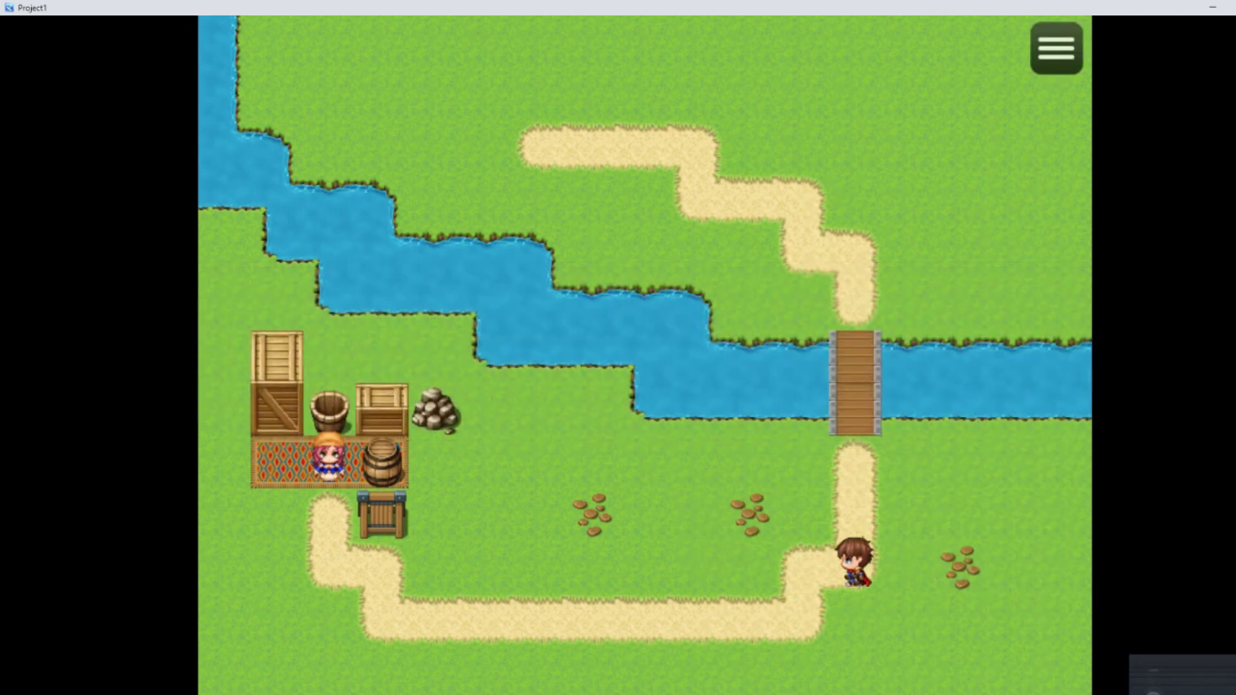
pyautogui.press('Down')
pyautogui.press('Left')
pyautogui.press('Left')
pyautogui.press('Up')
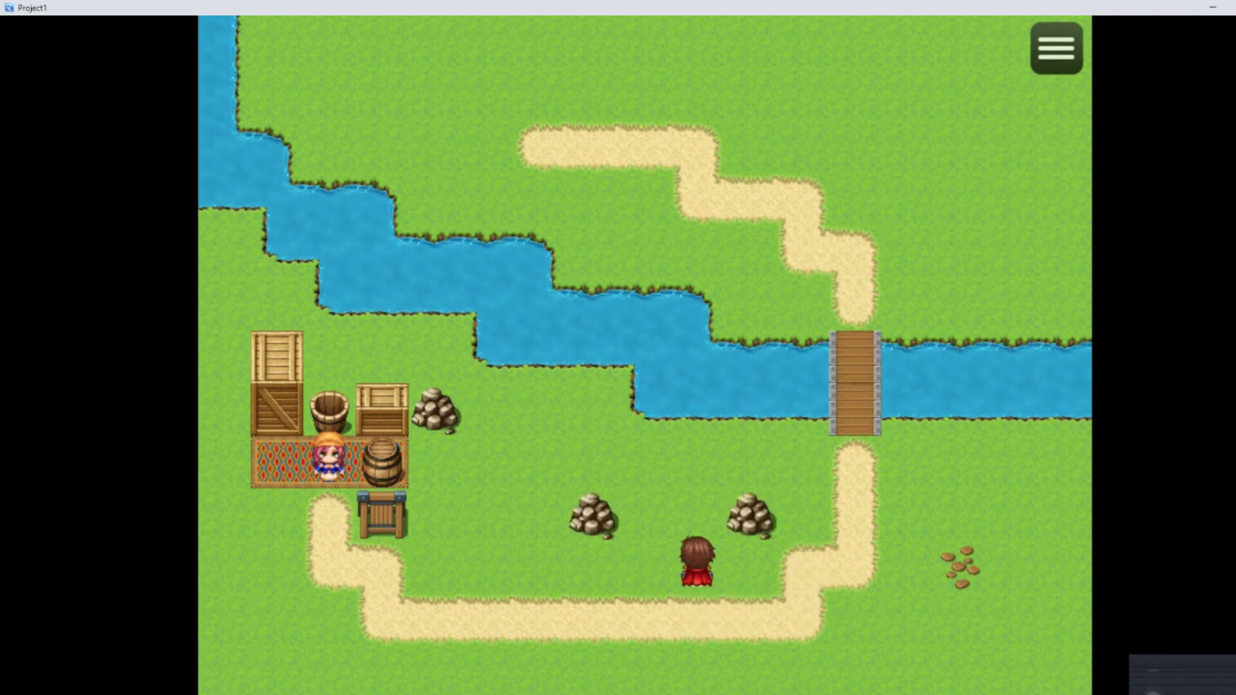